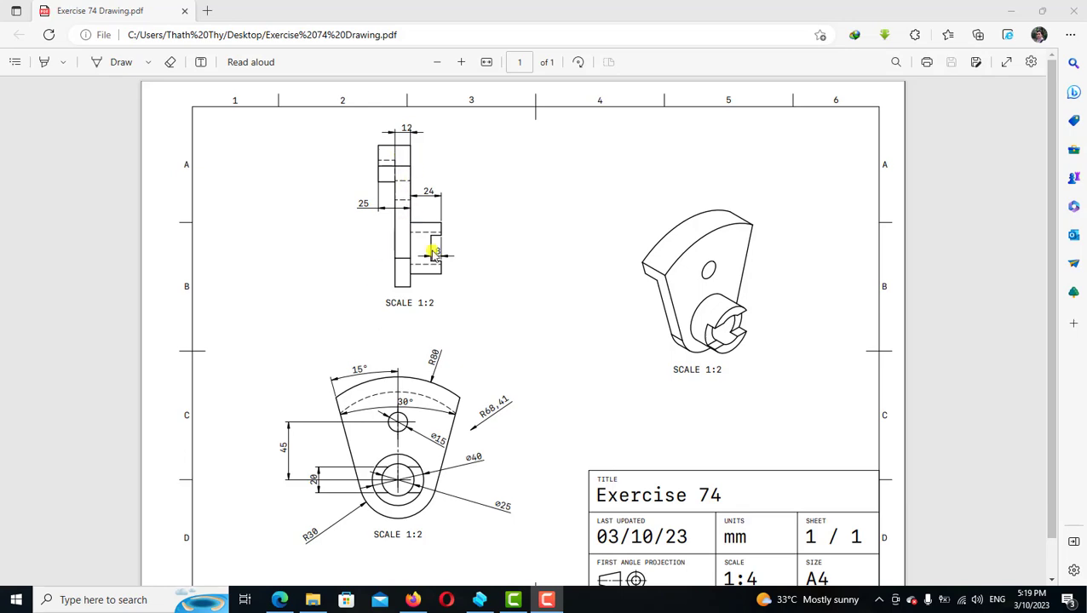
Step: Switch from the Exercise 74 PDF in Edge to the Shapr3D window
left_click(480, 600)
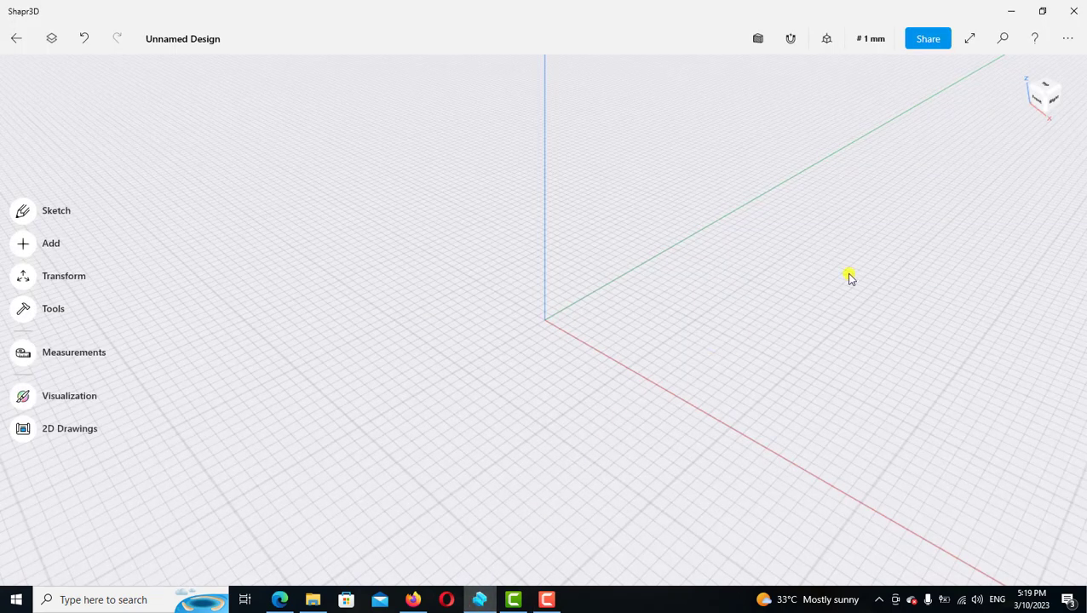
Step: In Front view, sketch a Ø60 mm circle centred on the origin
key("1")
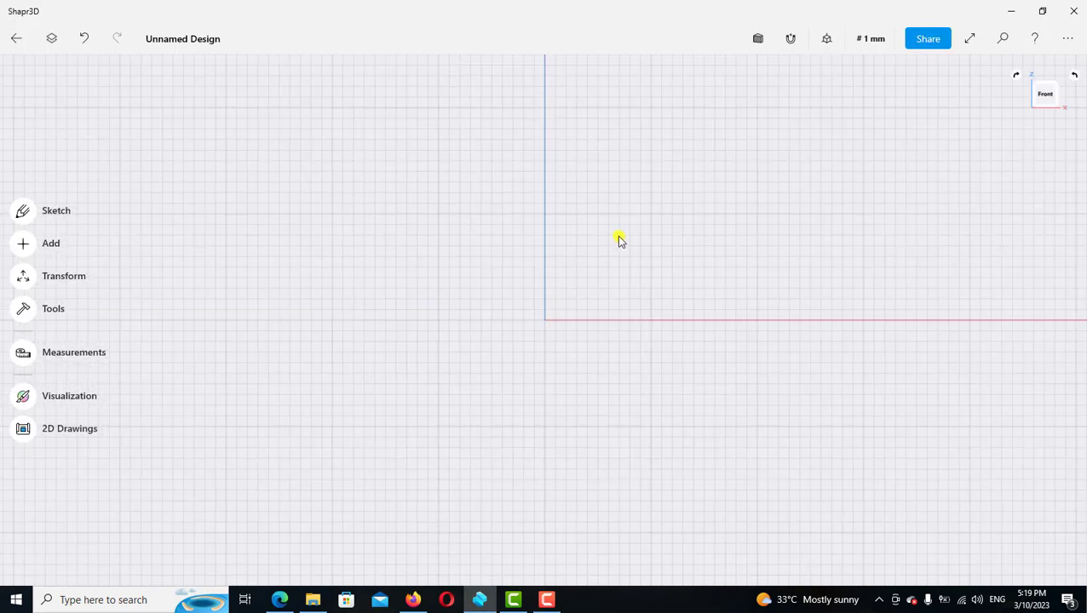
left_click(23, 210)
left_click(24, 288)
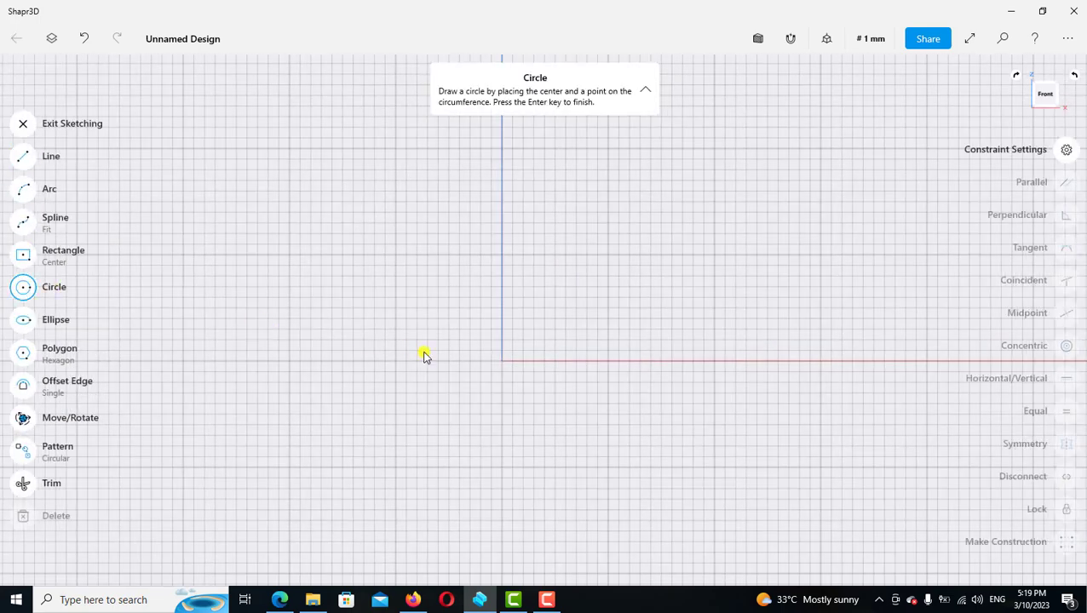
left_click(503, 362)
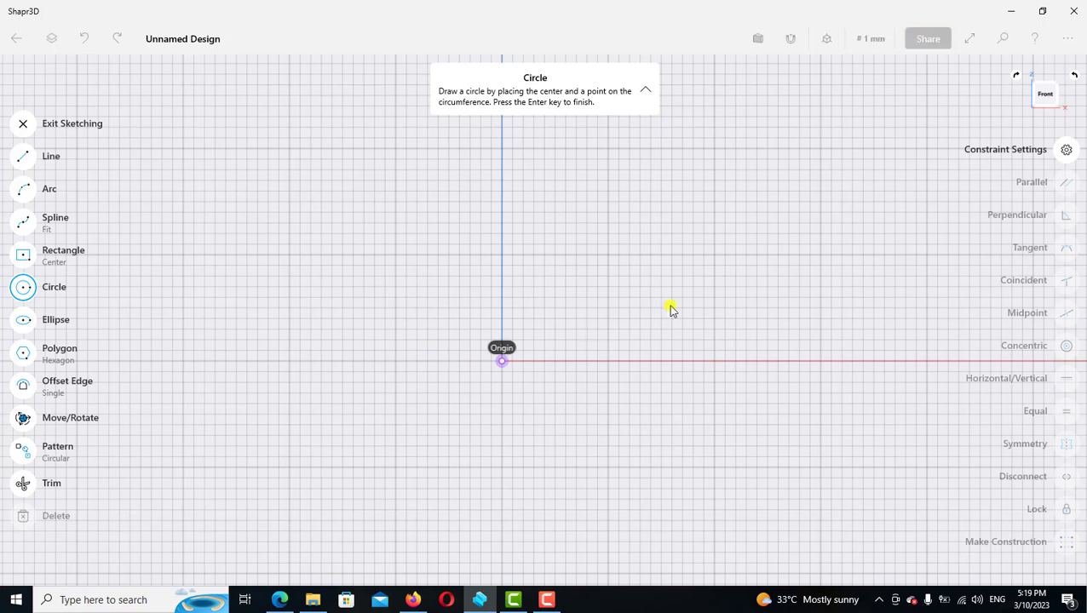
type("3")
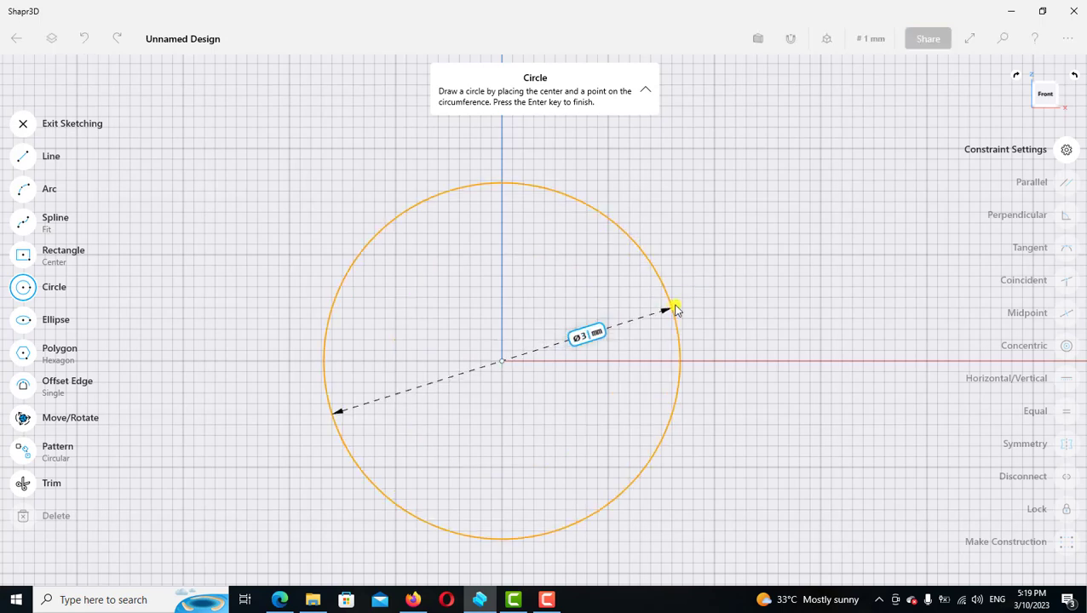
type("0")
key("Return")
scroll(619, 383, "down", 2)
scroll(538, 389, "down", 3)
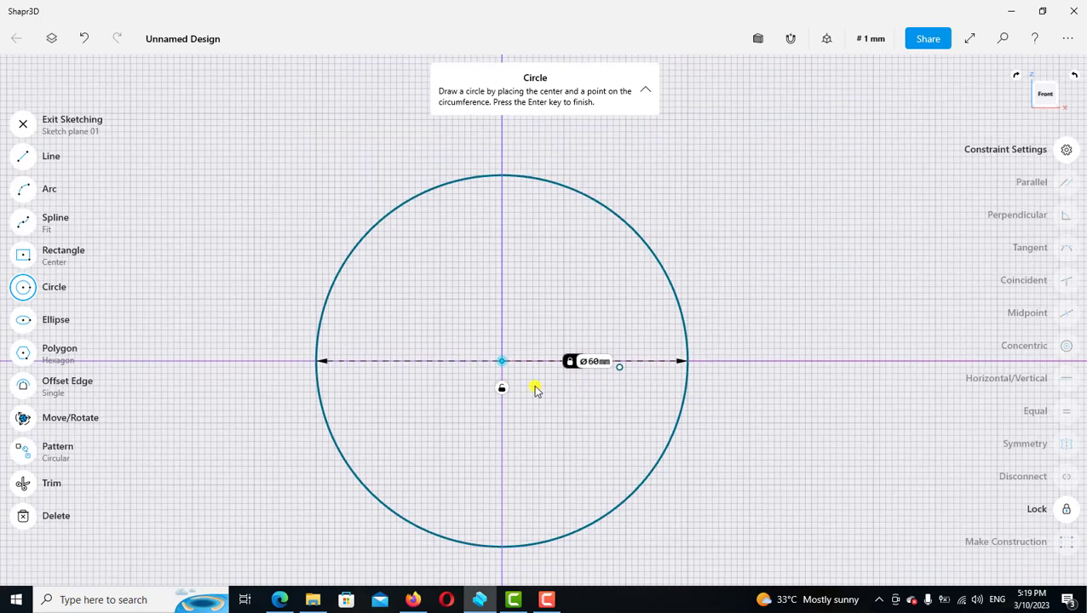
Step: Add a concentric Ø160 mm circle at the origin
left_click(502, 362)
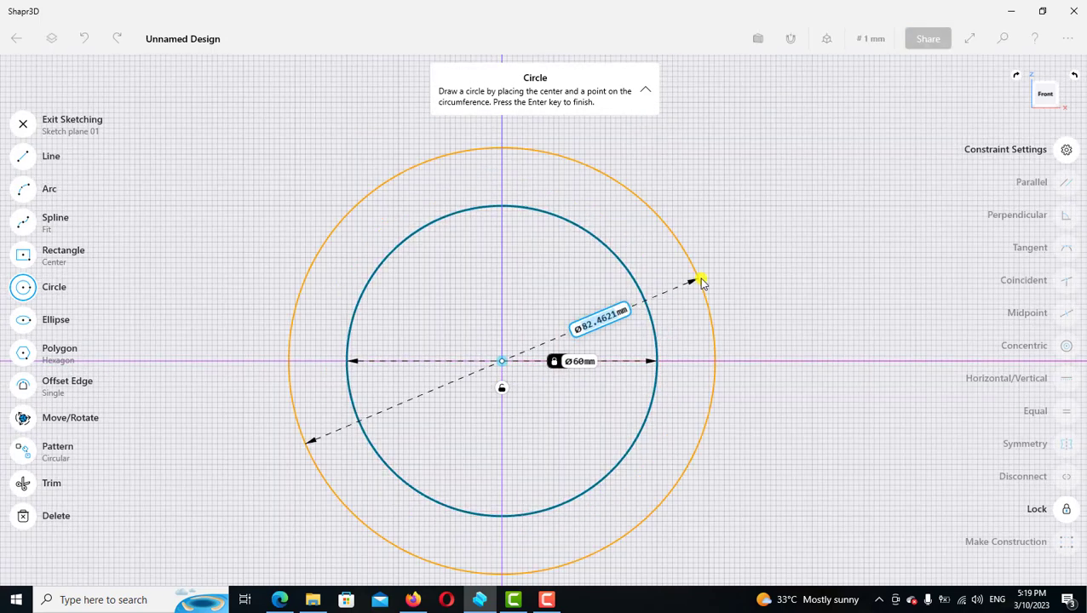
type("80")
key("BackSpace")
key("BackSpace")
type("160")
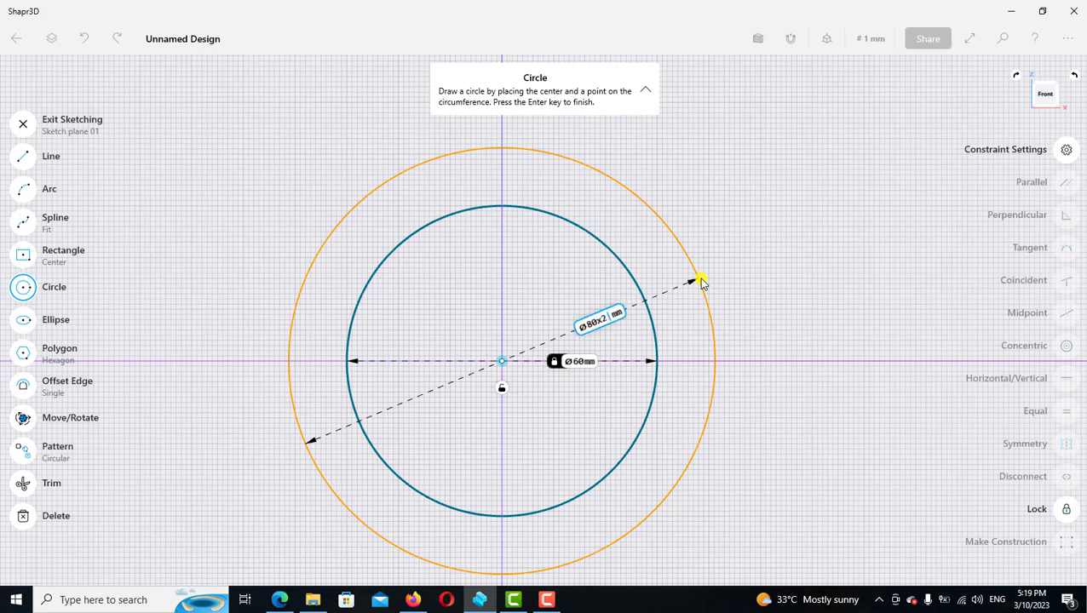
key("Return")
scroll(575, 378, "down", 3)
scroll(558, 380, "down", 1)
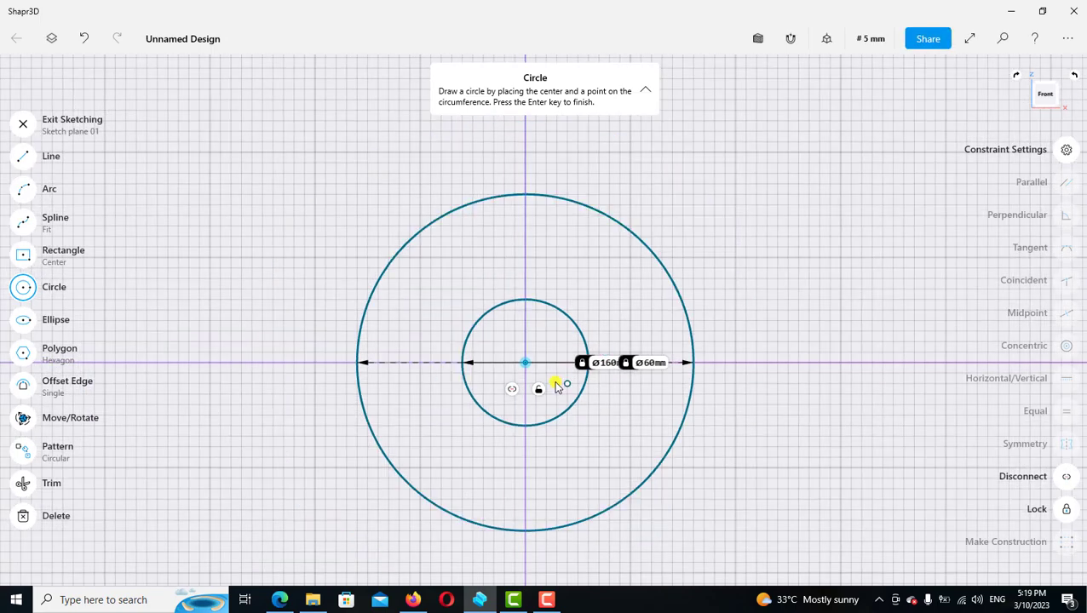
scroll(477, 358, "down", 1)
Step: Draw a vertical 75 mm line from the centre to the top of the outer circle and lock it
left_click(24, 155)
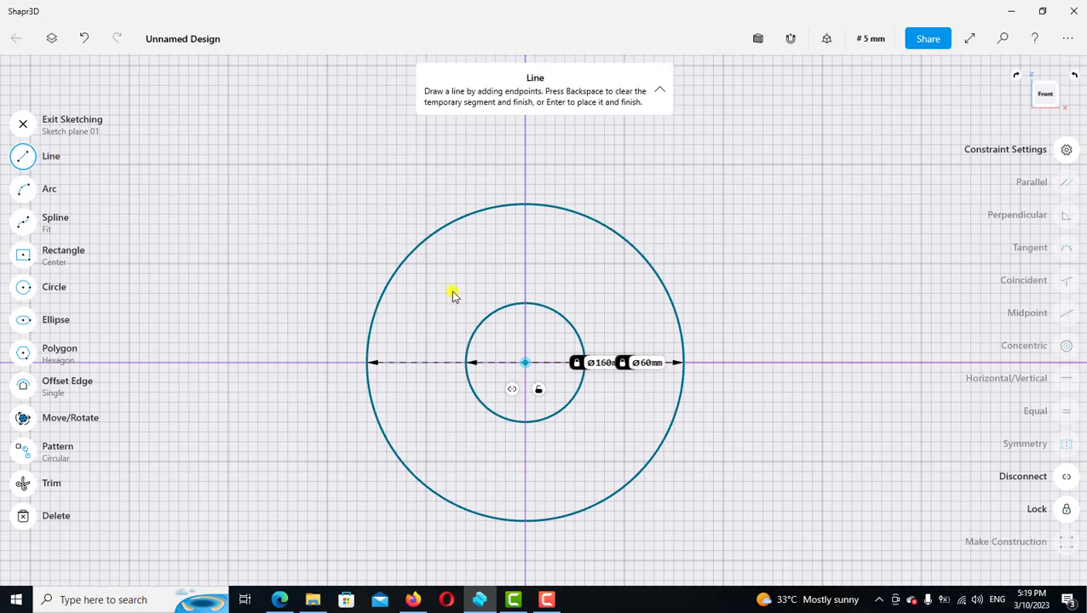
left_click(524, 353)
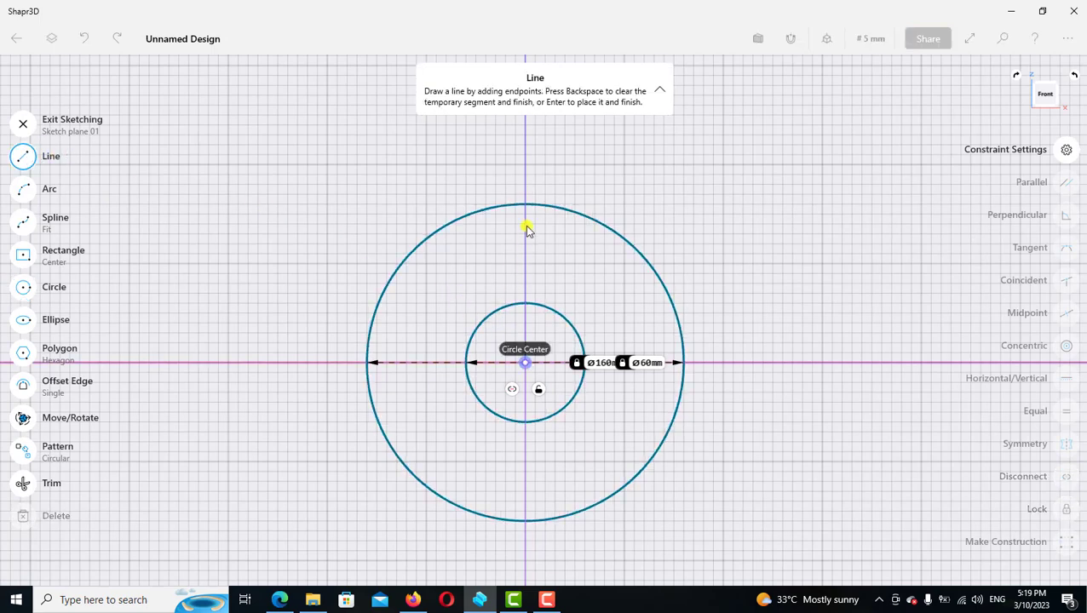
left_click(525, 206)
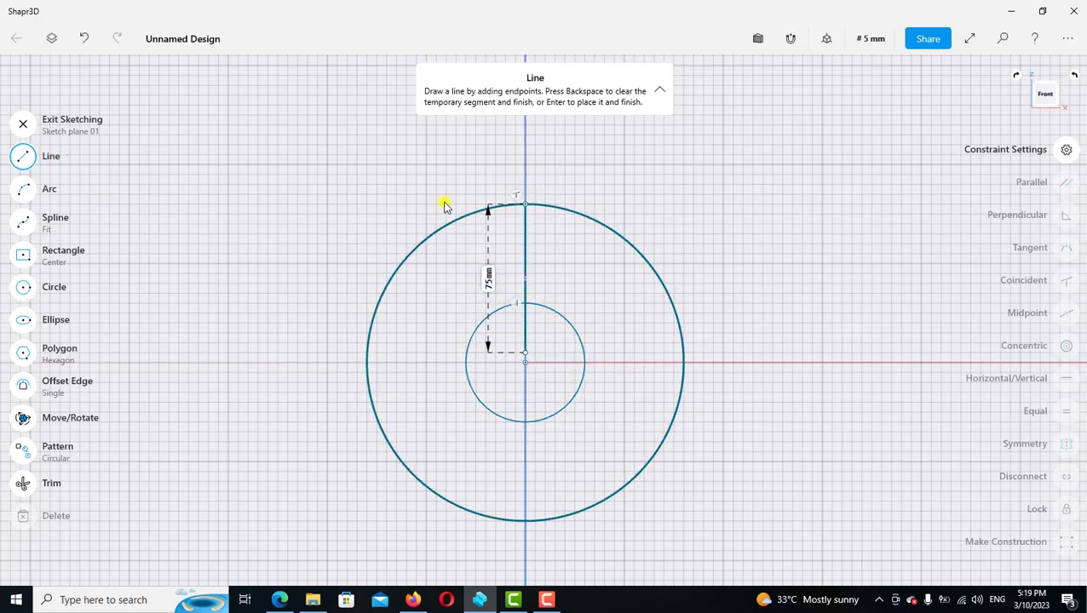
left_click(23, 156)
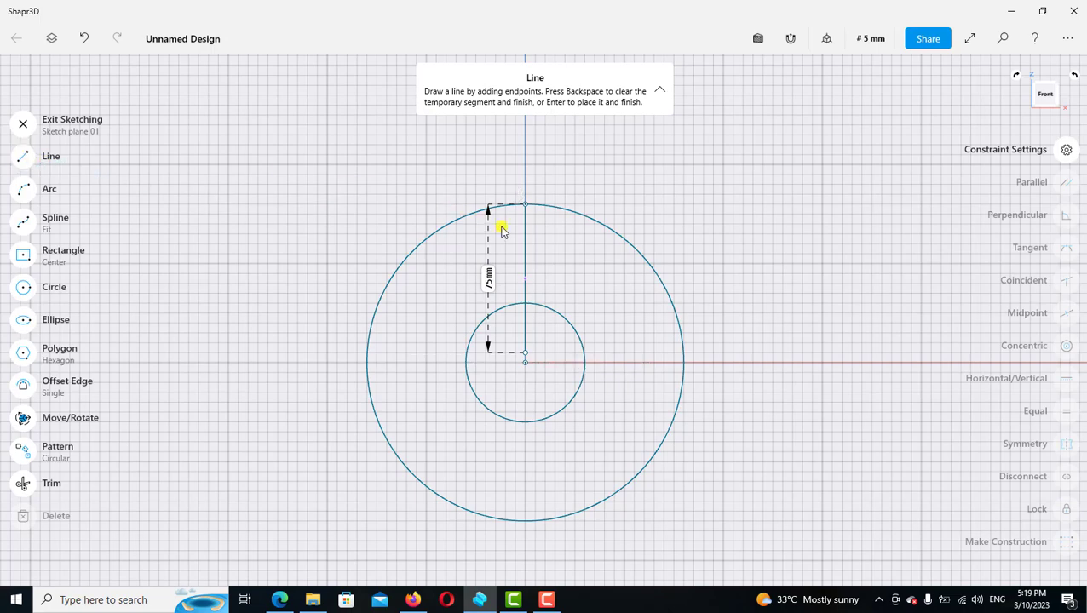
left_click(525, 237)
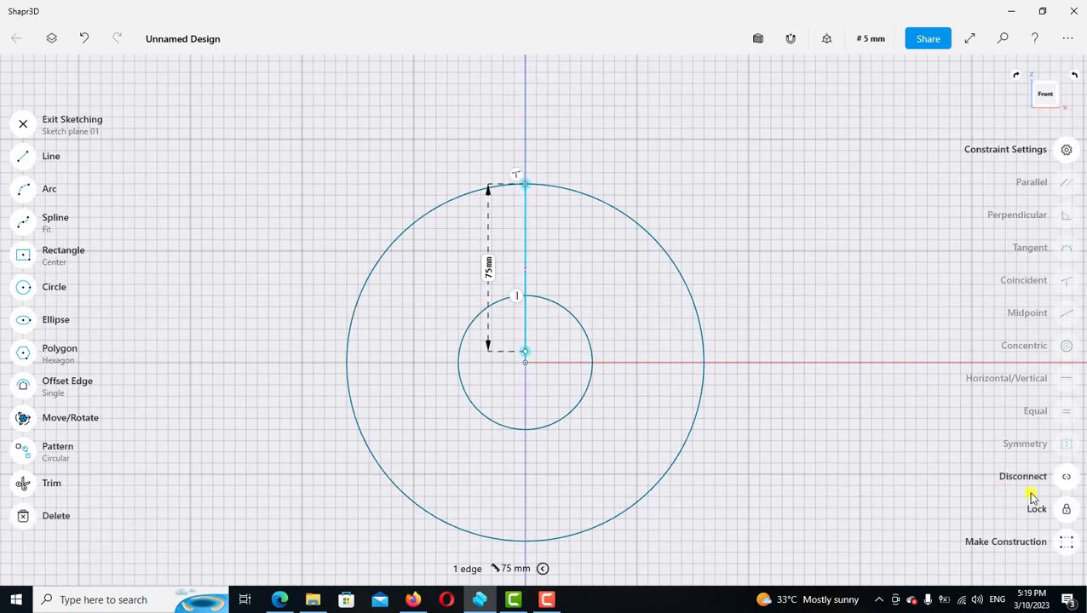
left_click(1067, 509)
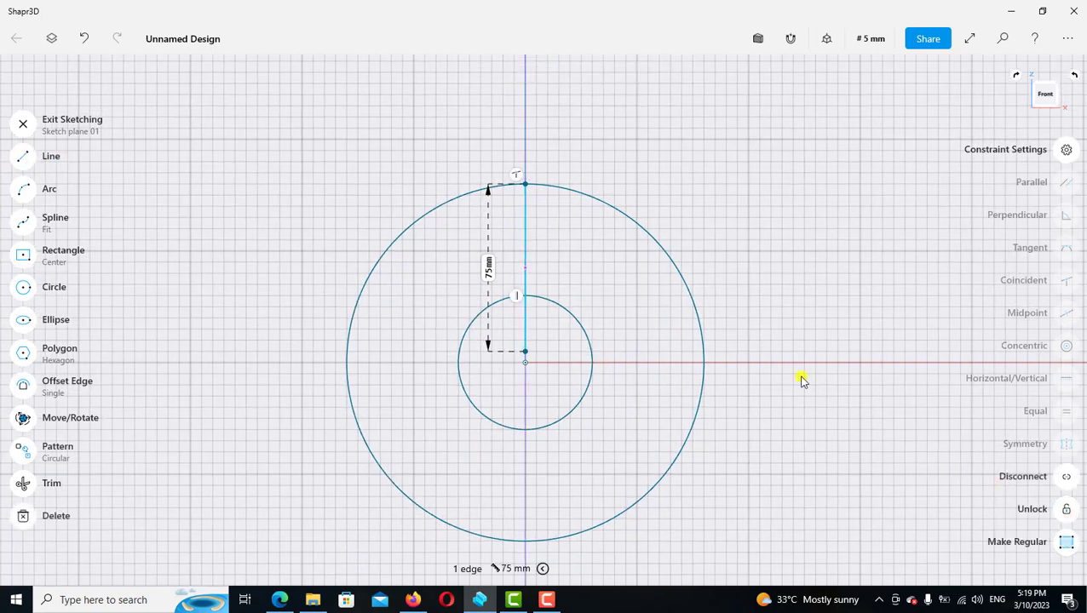
left_click(690, 339)
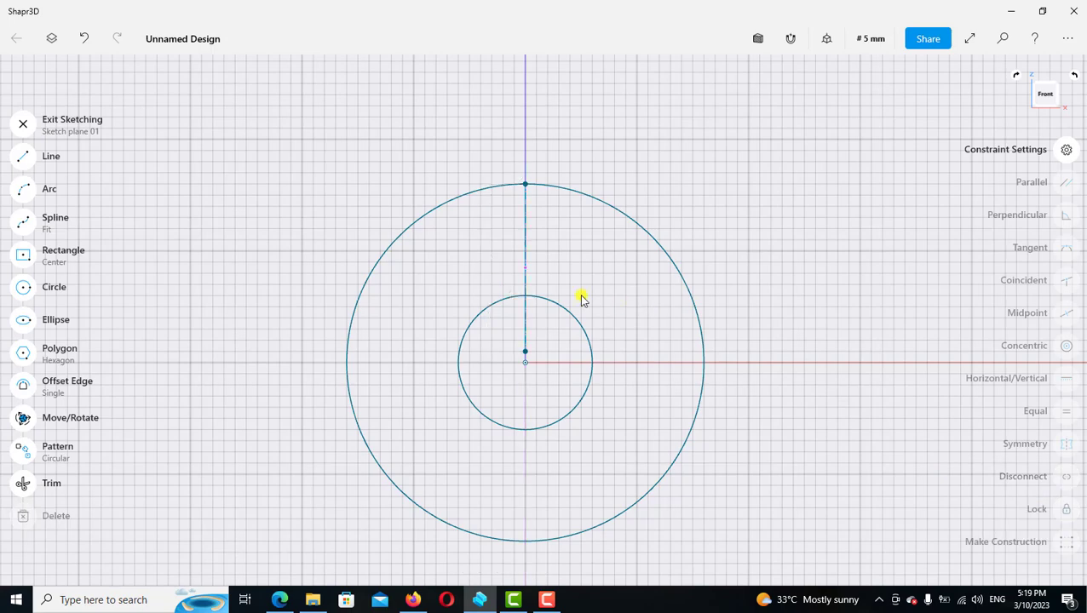
left_click(24, 156)
Step: Draw a slanted line from the inner circle's left edge to the outer circle
scroll(461, 359, "up", 2)
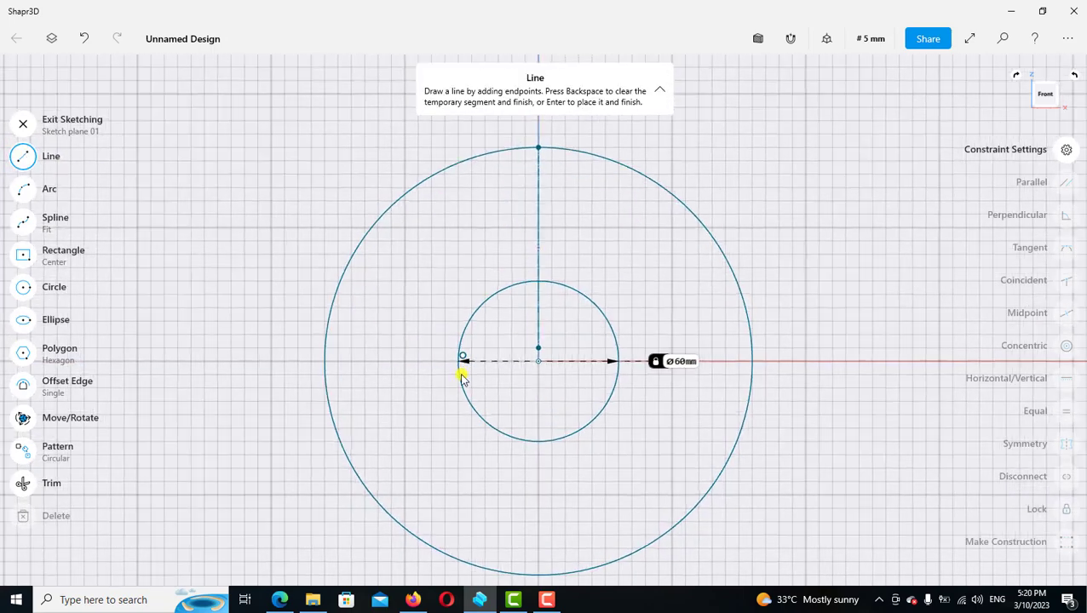
left_click(459, 382)
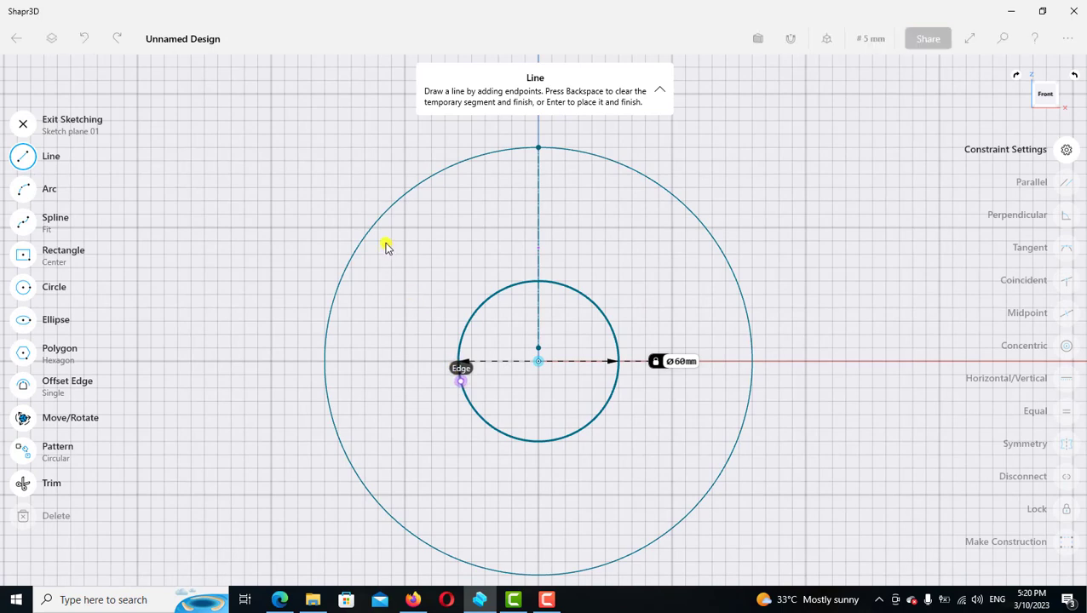
left_click(368, 227)
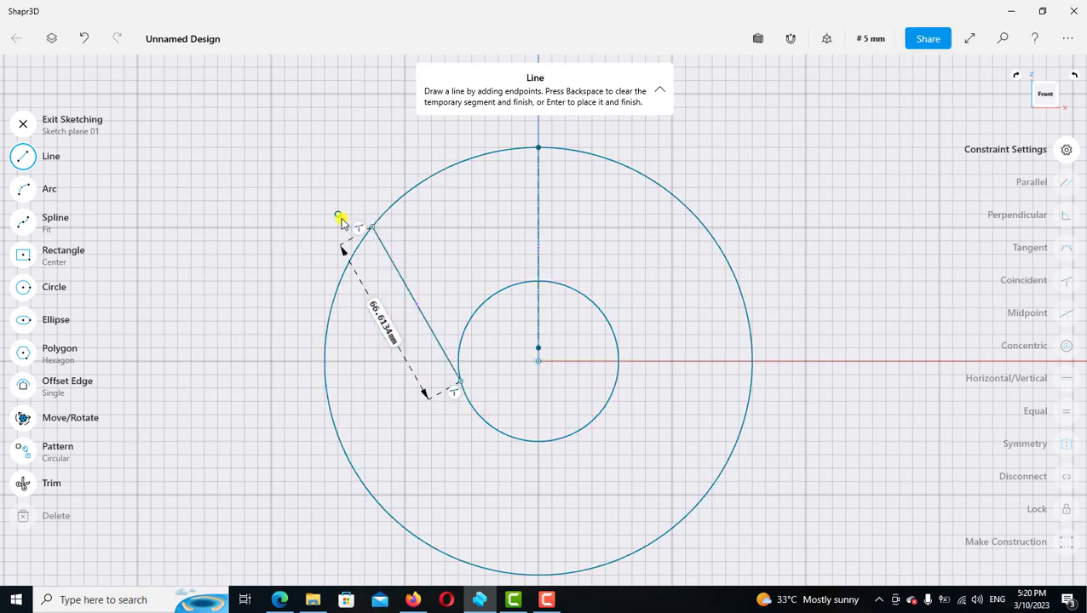
left_click(24, 156)
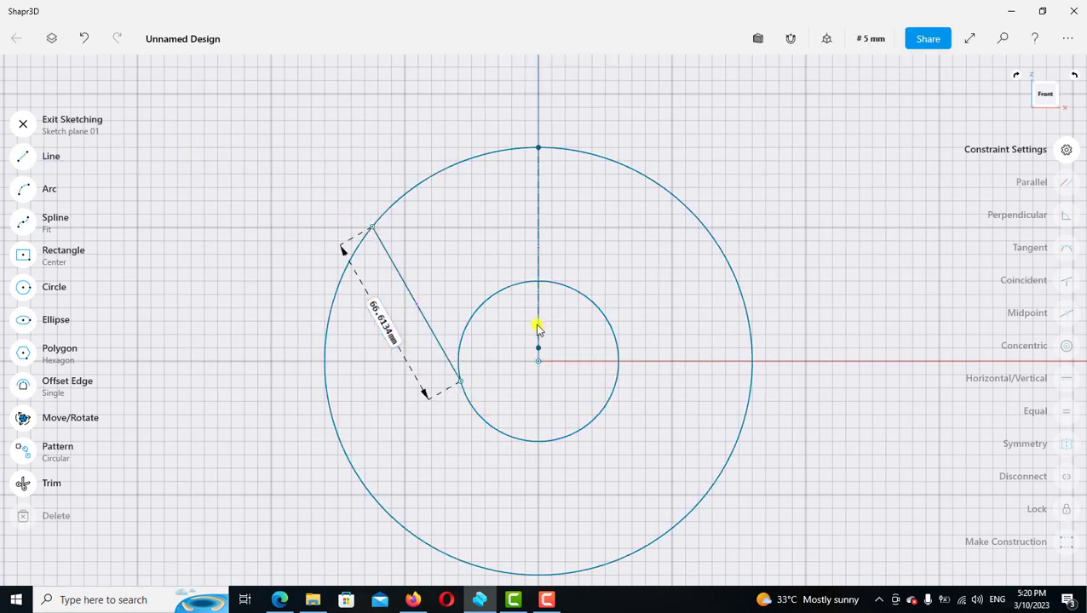
scroll(543, 359, "up", 1)
left_click(542, 366)
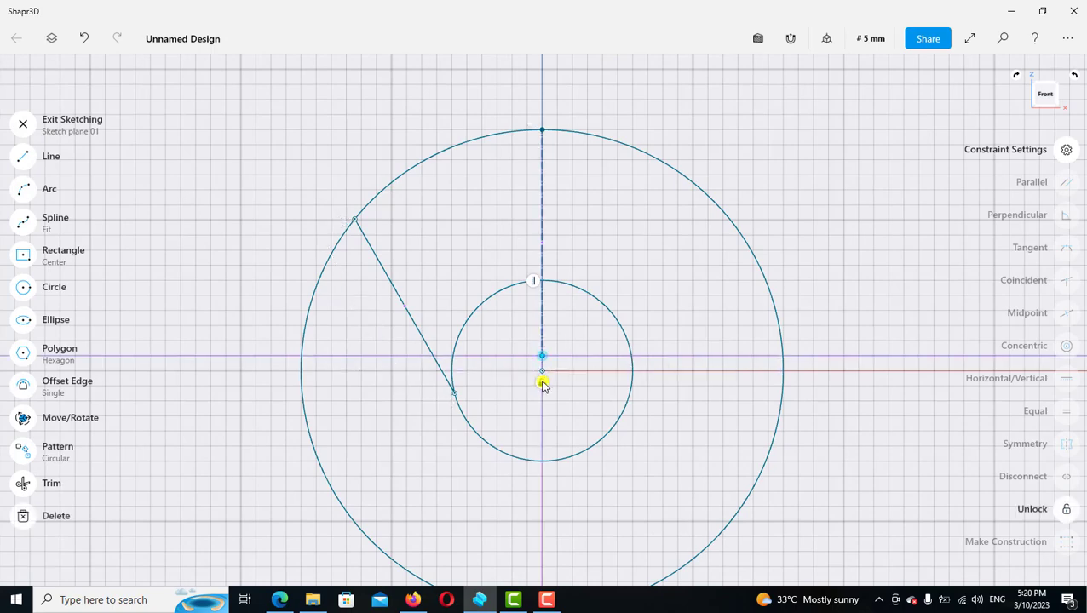
scroll(543, 375, "up", 1)
scroll(543, 354, "up", 1)
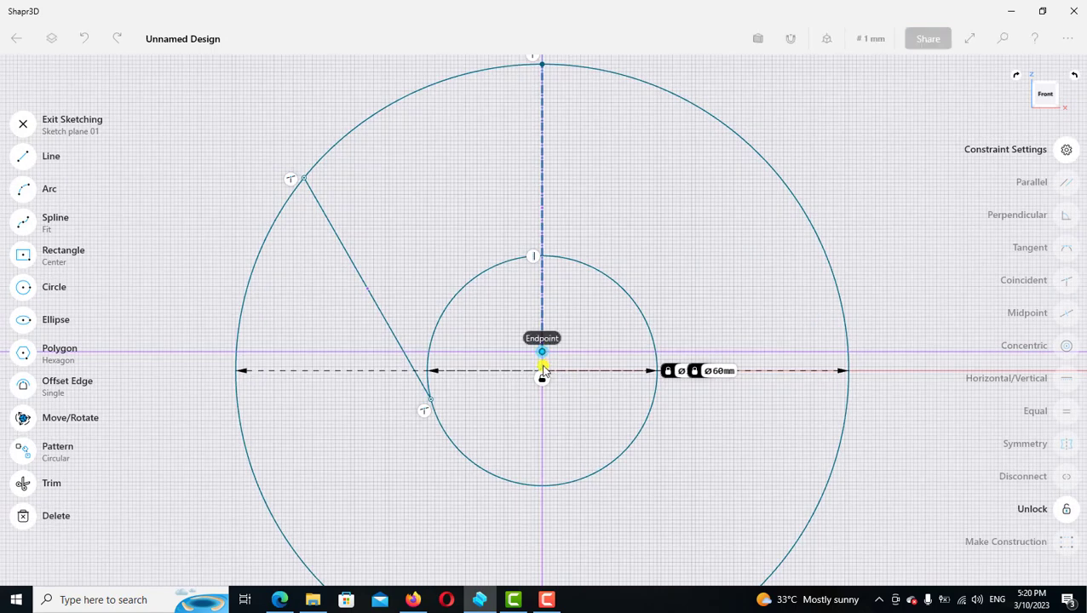
left_click(543, 371)
left_click(543, 372)
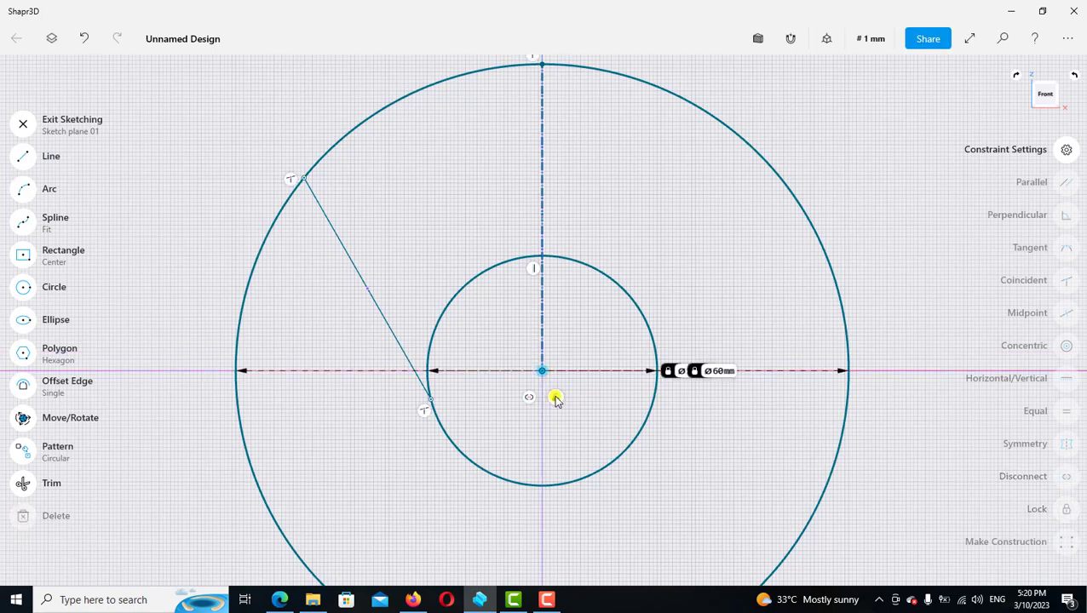
left_click(516, 310)
scroll(495, 307, "down", 2)
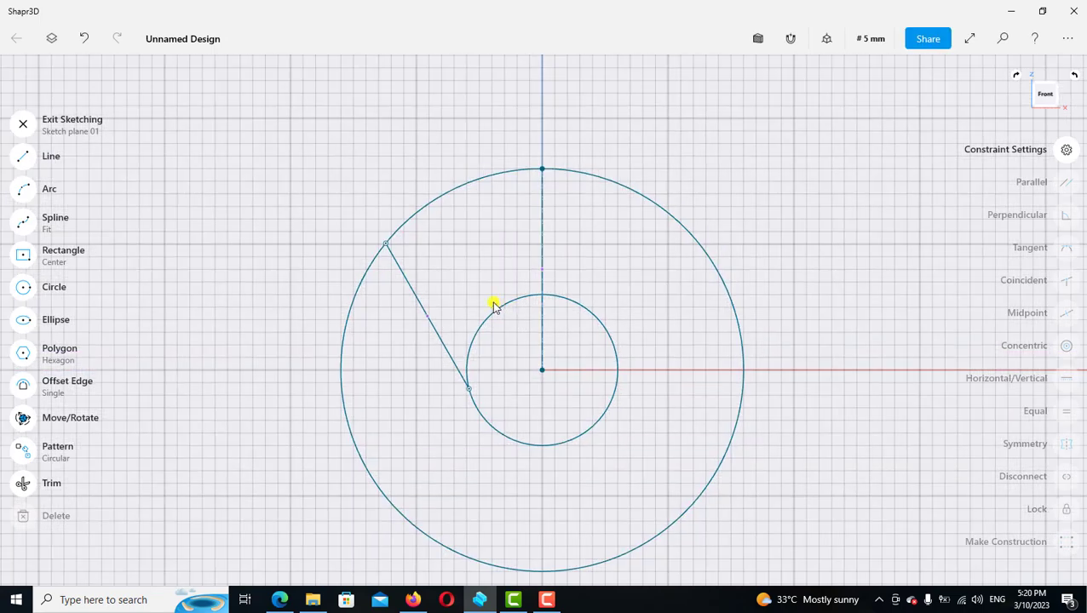
Step: Make the slanted line tangent to the Ø60 mm inner circle
left_click(438, 338)
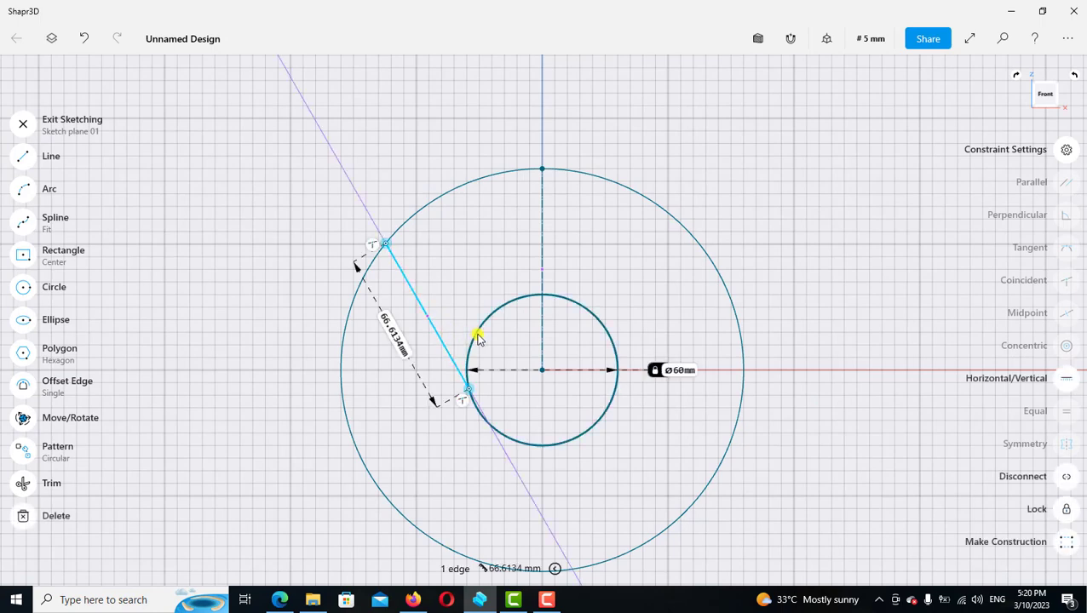
left_click(482, 334)
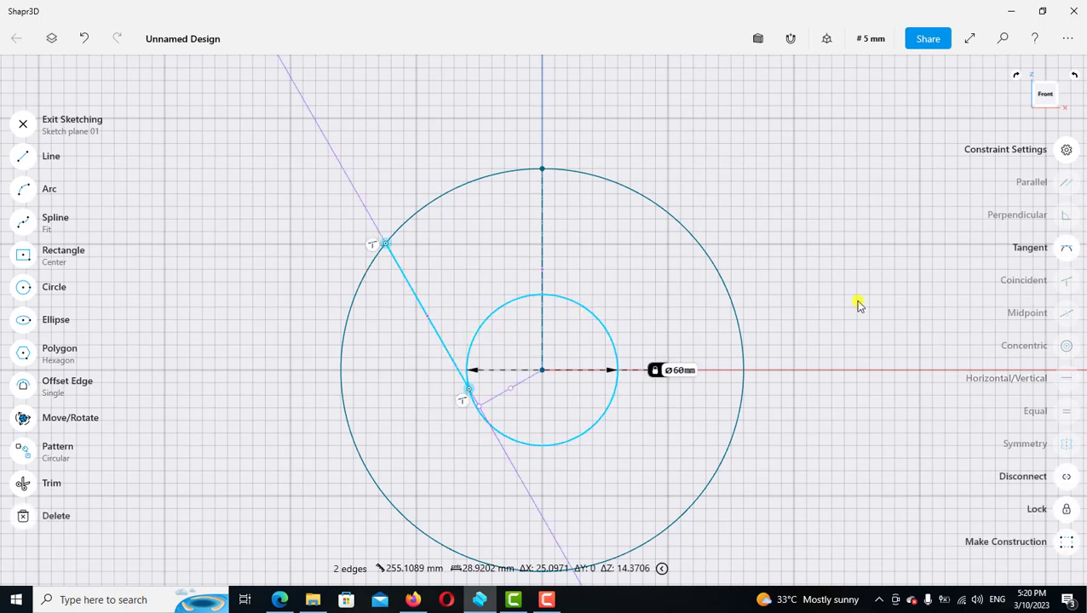
left_click(1066, 249)
scroll(716, 252, "down", 2)
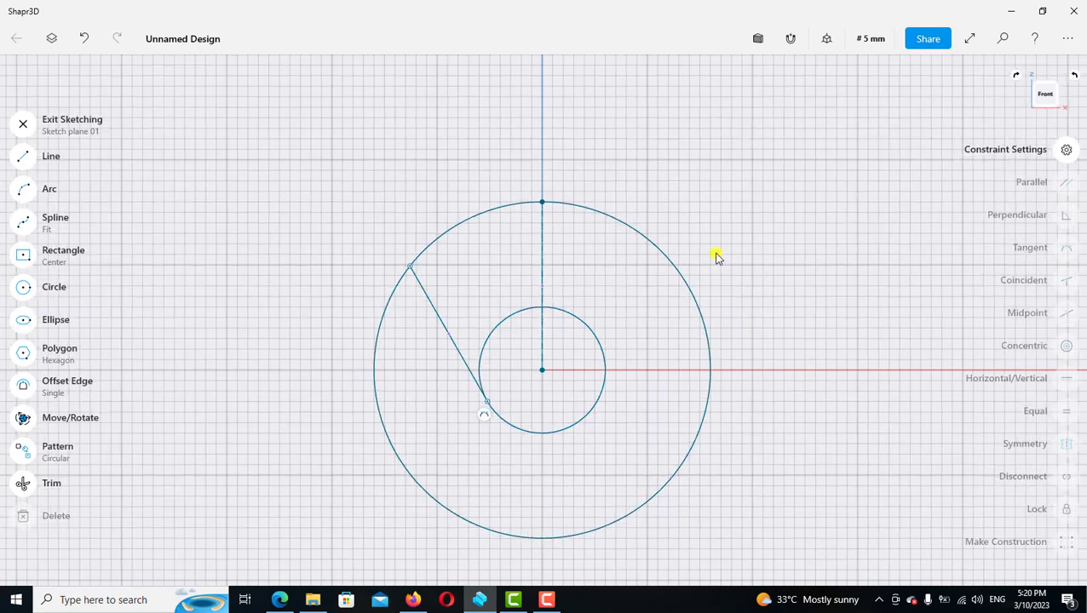
Step: Set a 15° angle between the slanted line and the vertical line
left_click(480, 330)
left_click(543, 290)
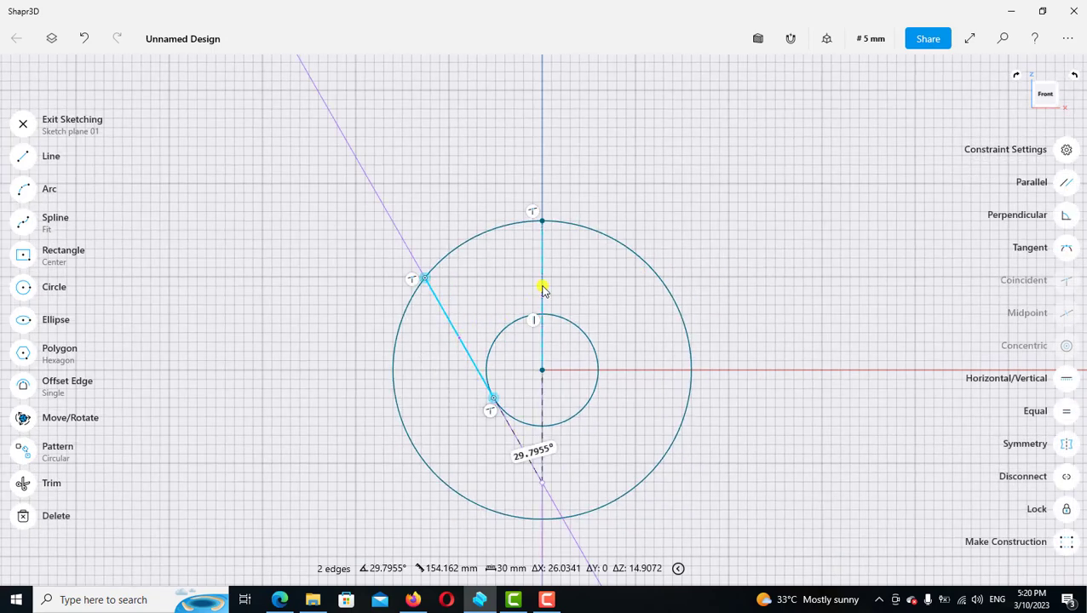
left_click(518, 453)
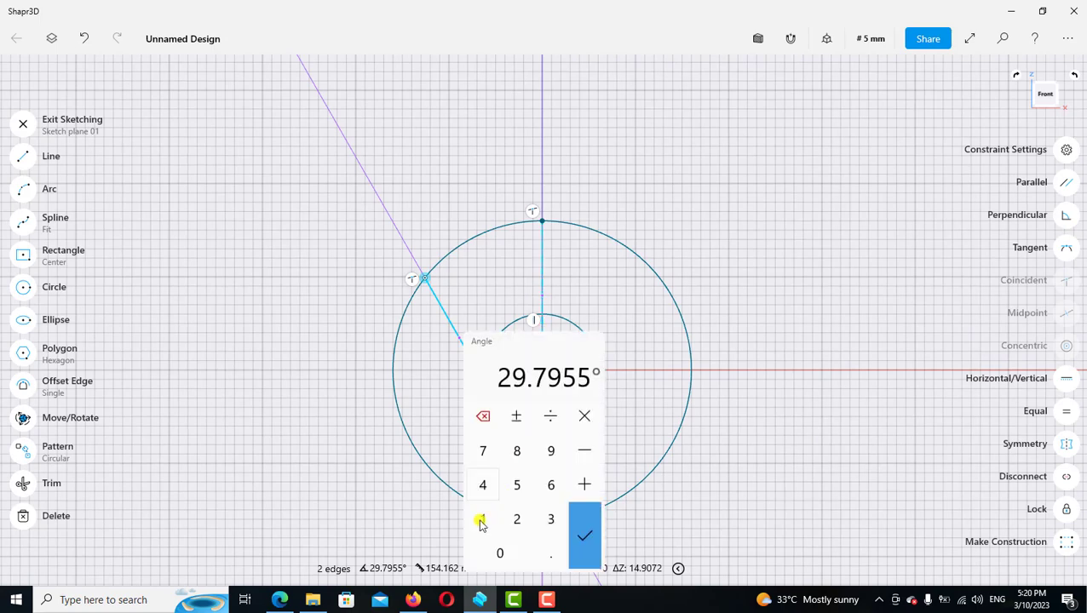
left_click(482, 518)
left_click(517, 485)
left_click(585, 531)
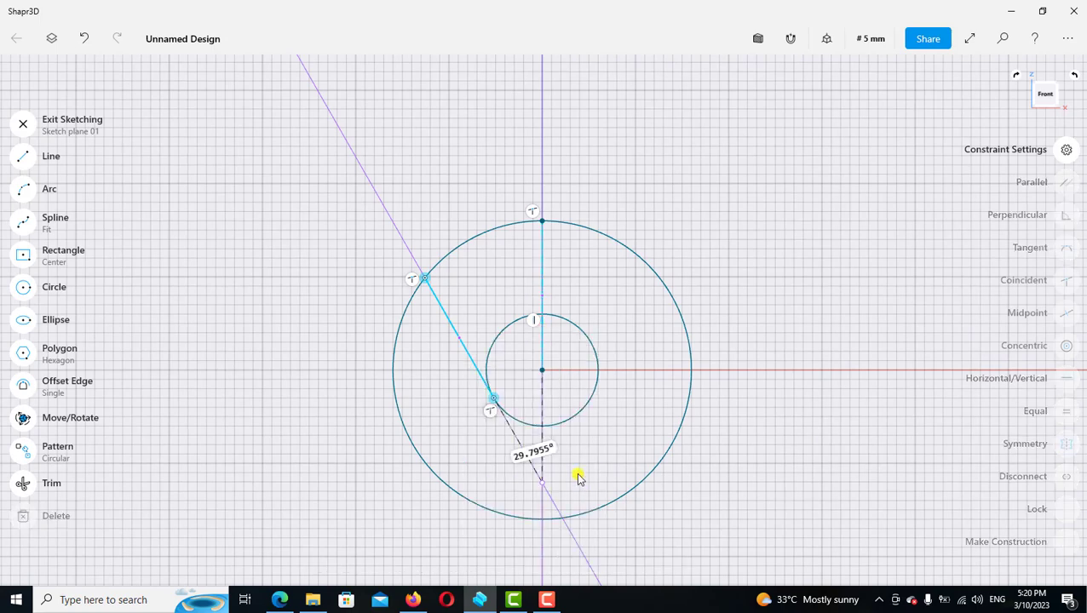
scroll(524, 220, "down", 2)
scroll(509, 228, "up", 2)
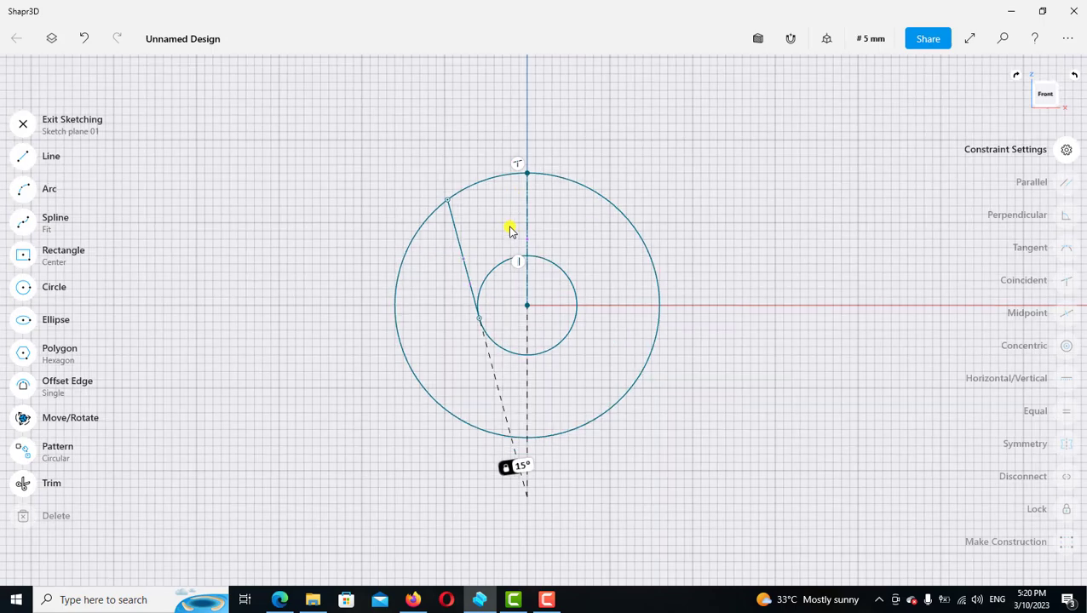
scroll(477, 232, "up", 1)
left_click(450, 237)
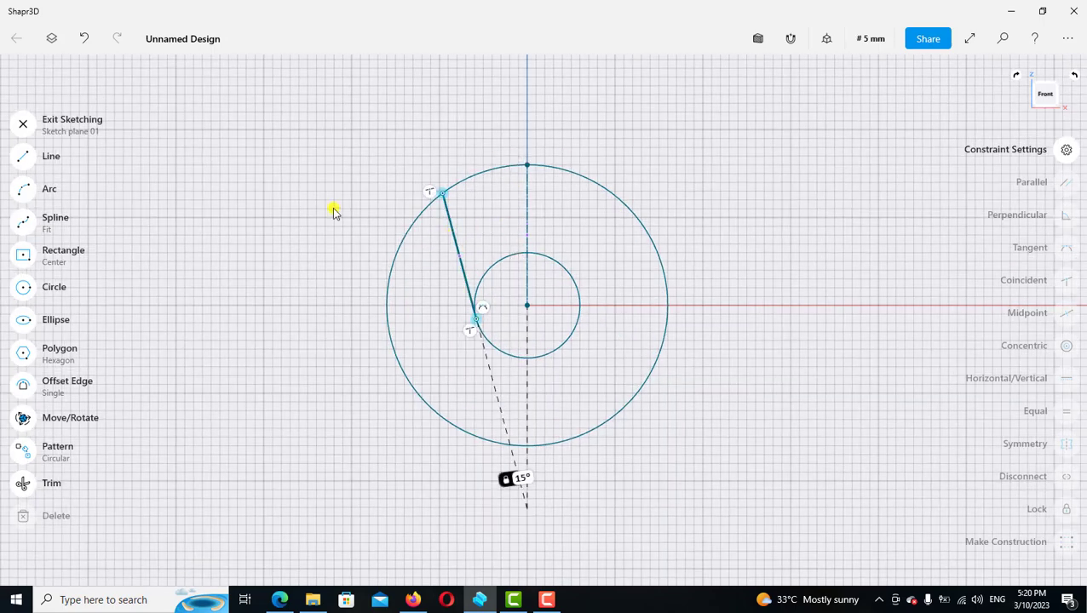
Step: Mirror the slanted line across the vertical axis, keeping the original
left_click(26, 124)
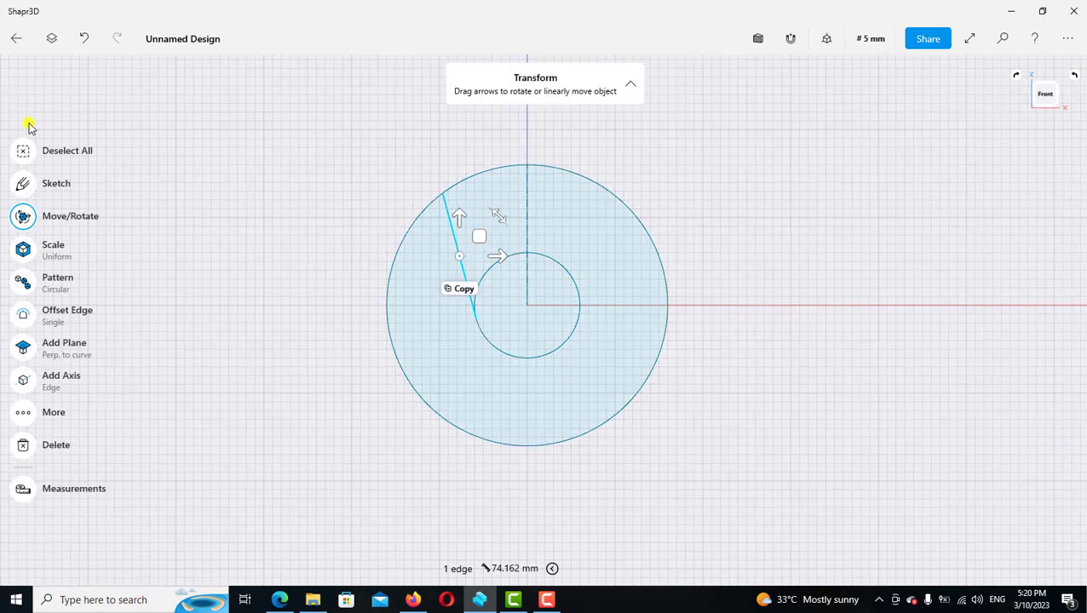
left_click(24, 418)
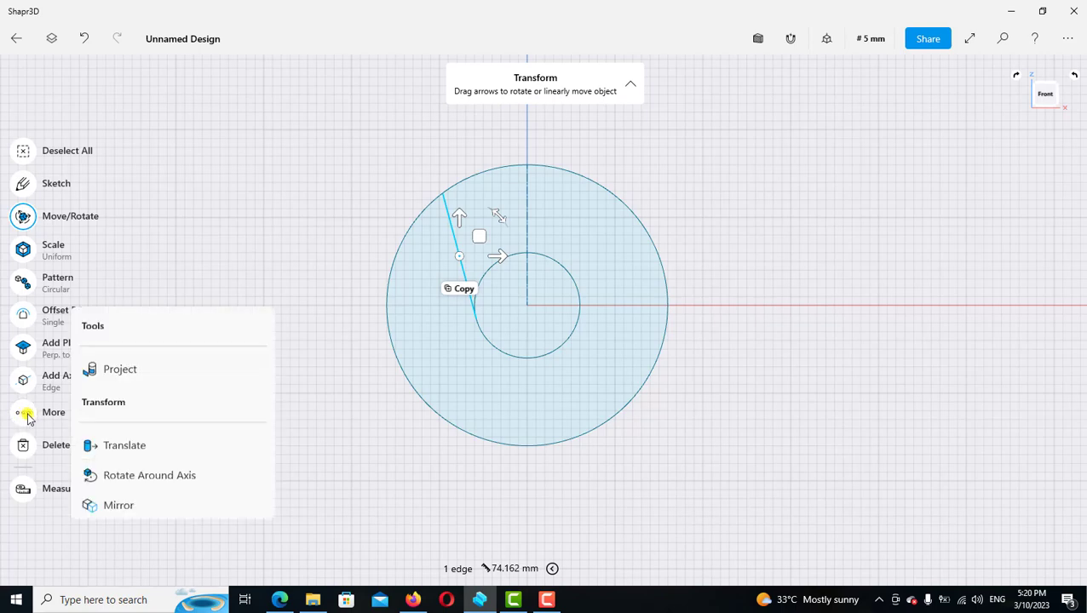
left_click(106, 504)
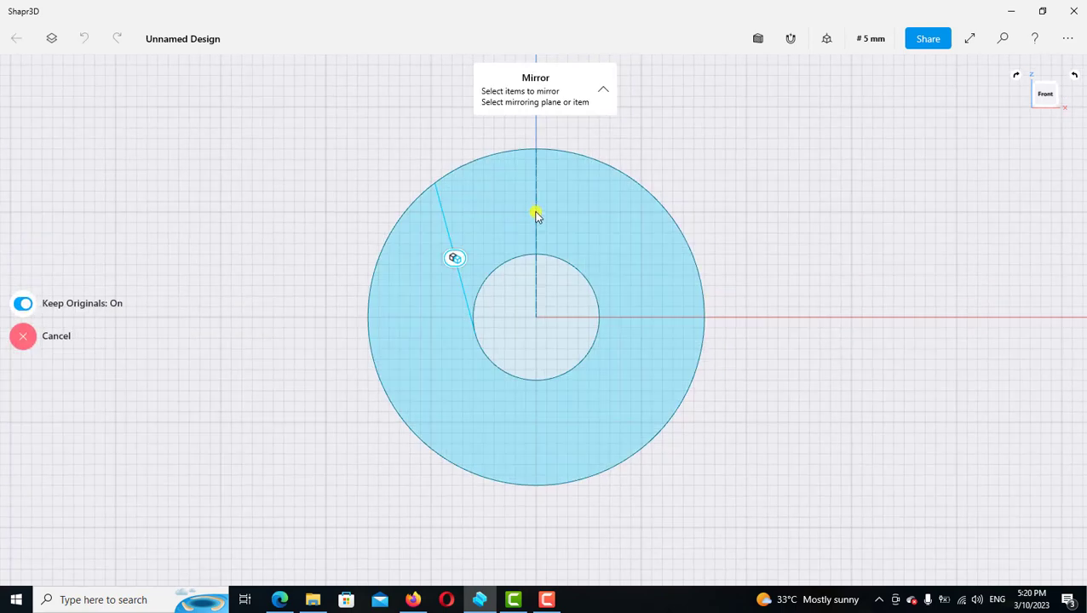
left_click(536, 221)
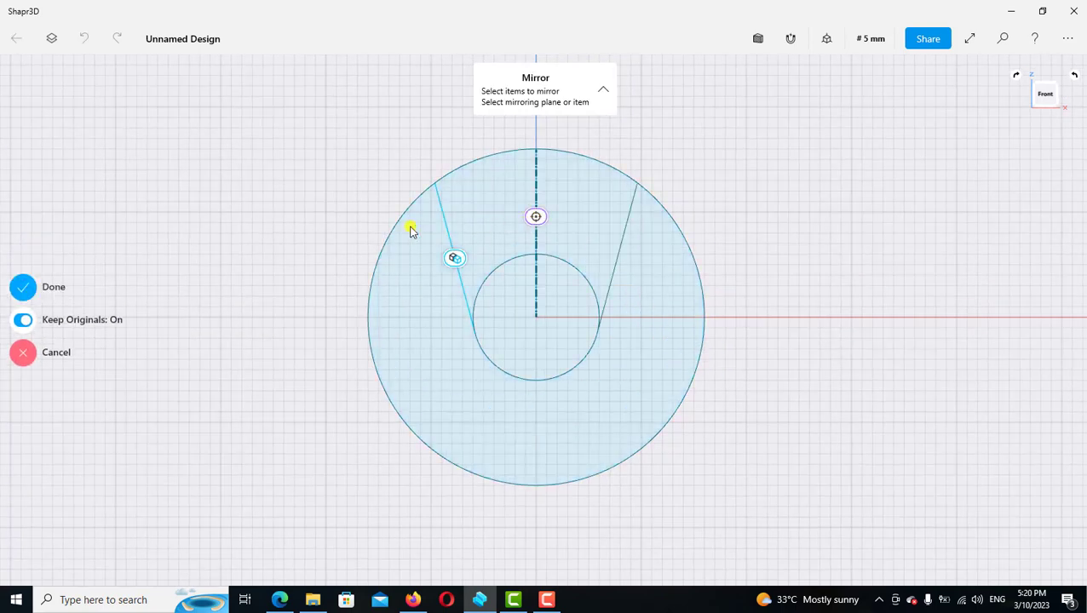
left_click(23, 289)
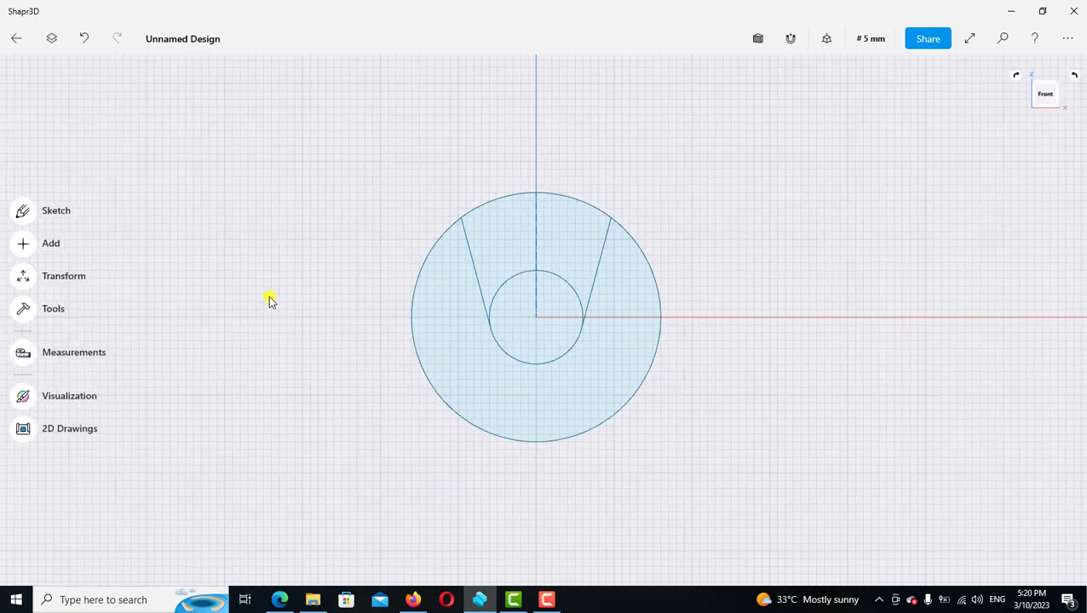
Step: Trim away the outer circle's lower arcs and both inner circle arcs, then exit the sketch
left_click(25, 214)
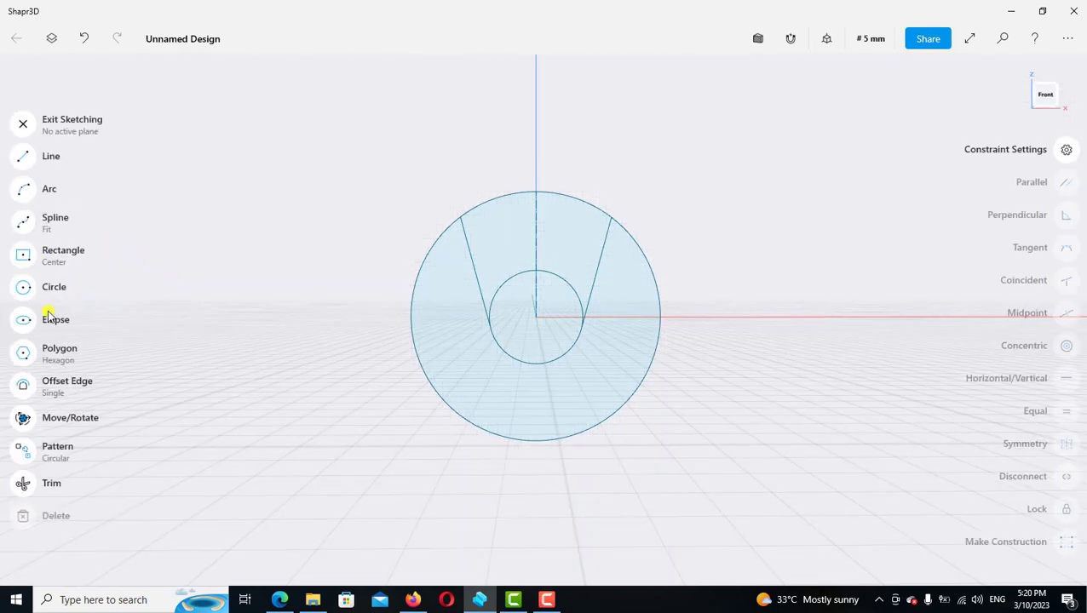
left_click(68, 481)
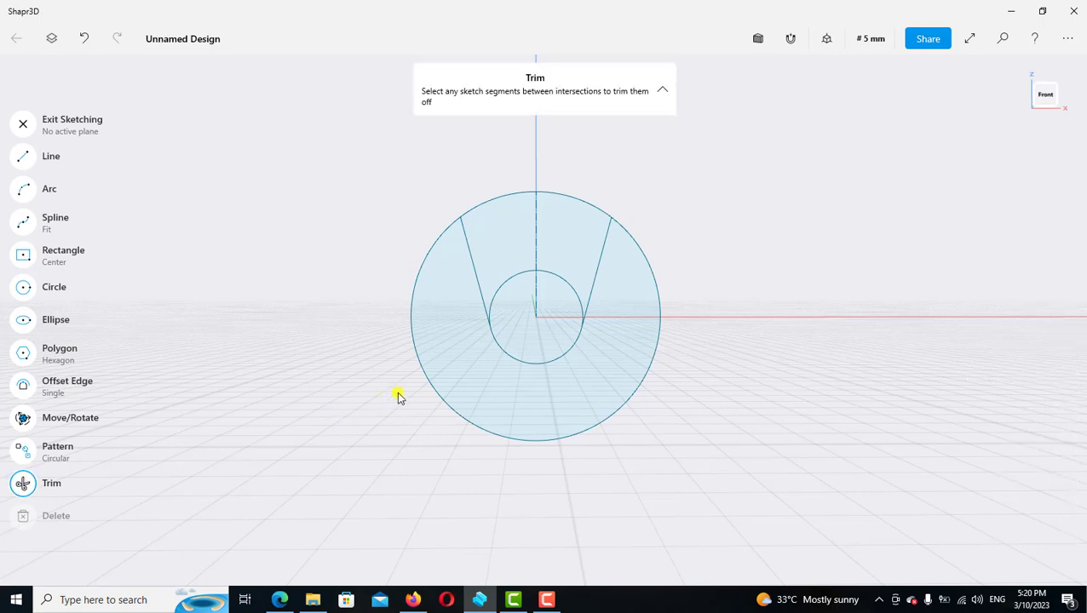
left_click(488, 337)
left_click(531, 277)
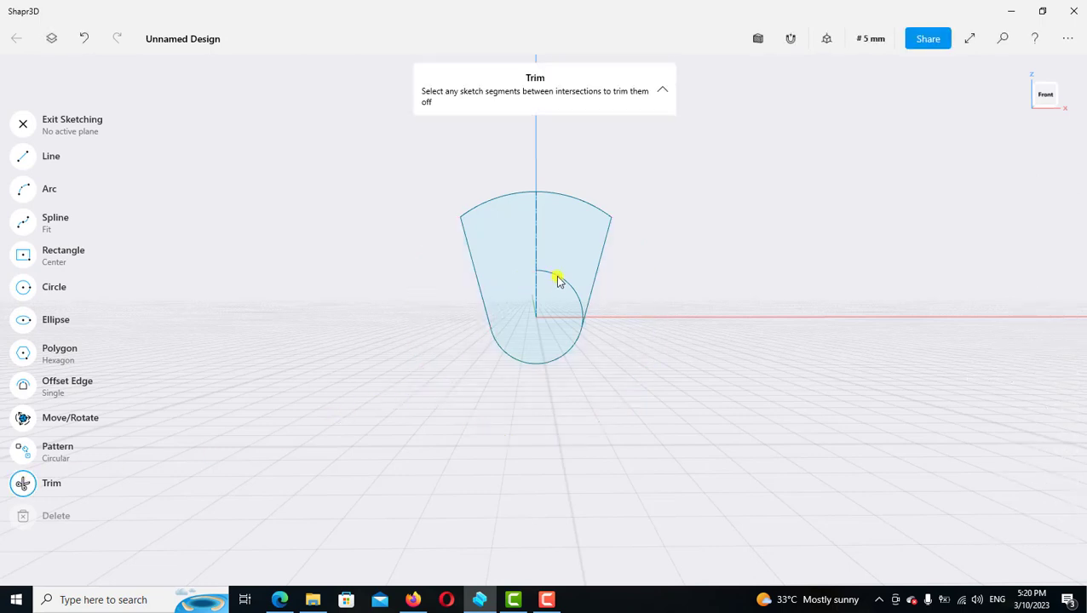
left_click(559, 279)
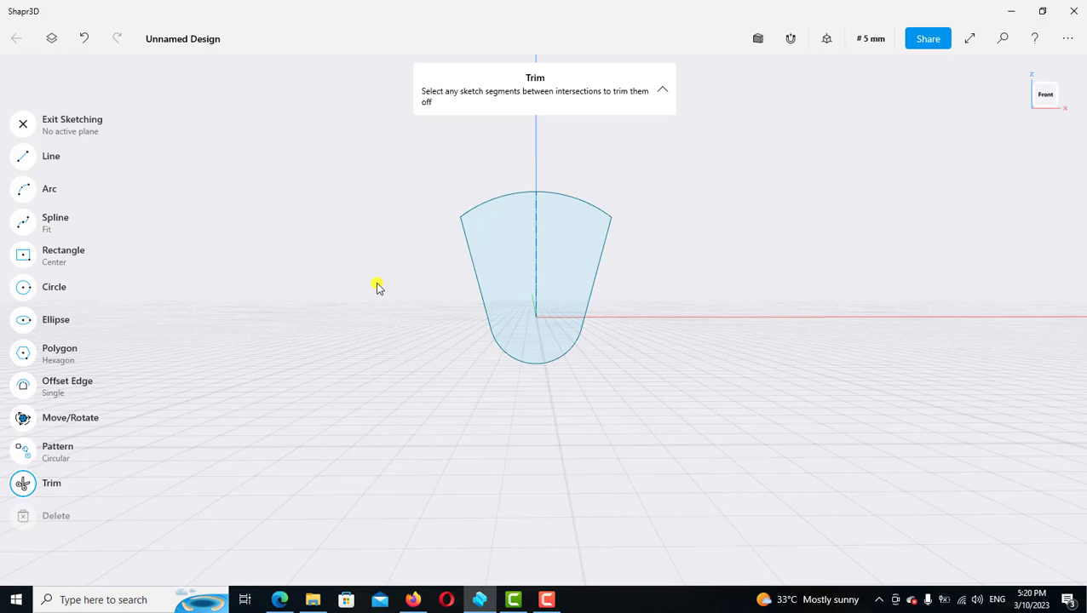
left_click(23, 123)
key("Escape")
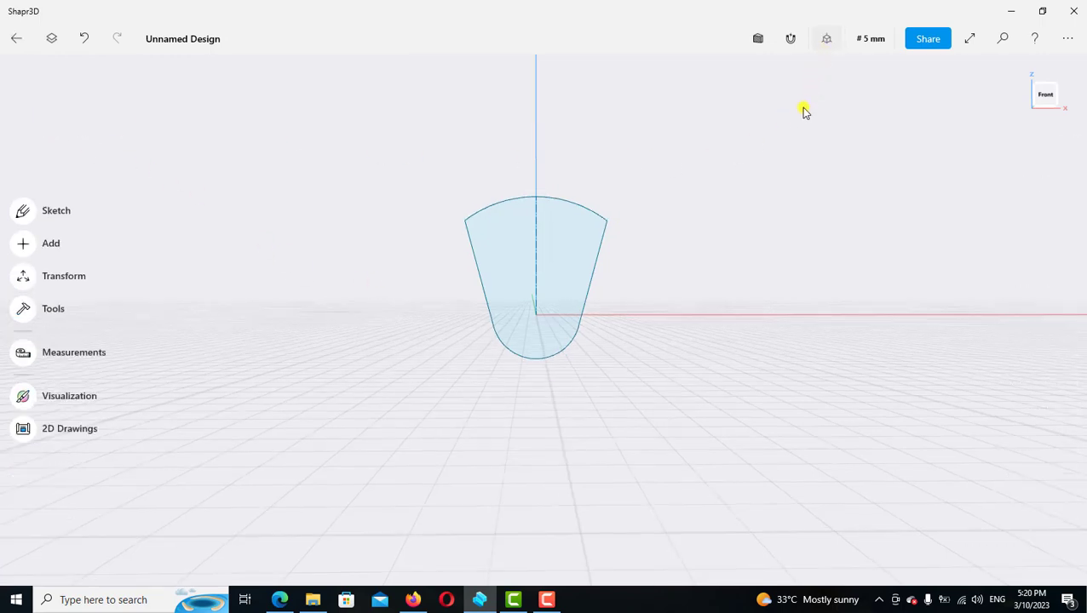
Step: In the default isometric view, extrude the fan-shaped face by -12 mm
left_click(827, 38)
left_click(798, 107)
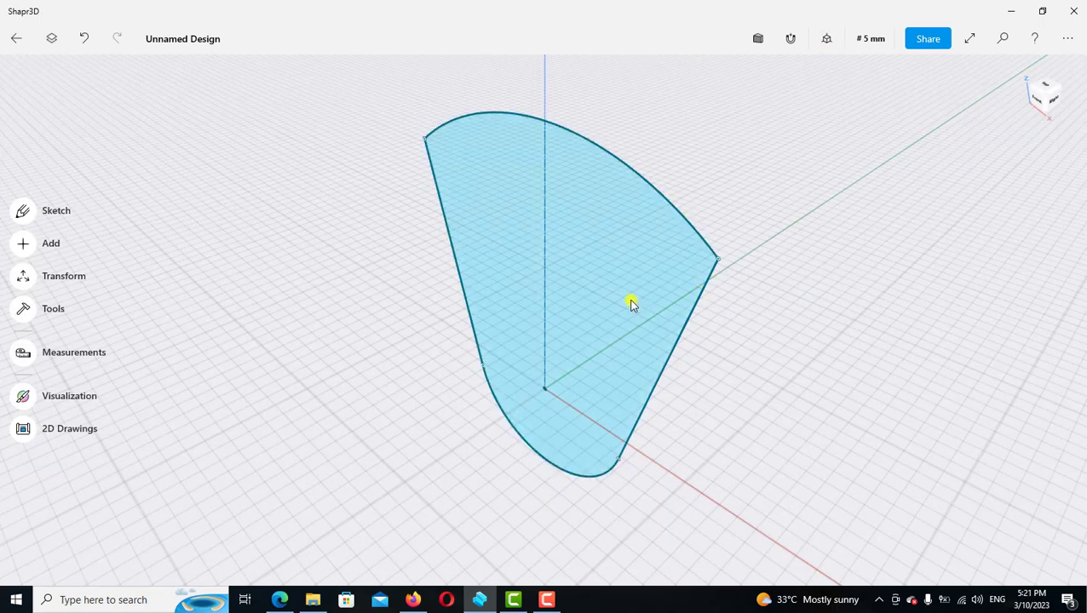
left_click(631, 304)
left_click_drag(626, 303, 668, 281)
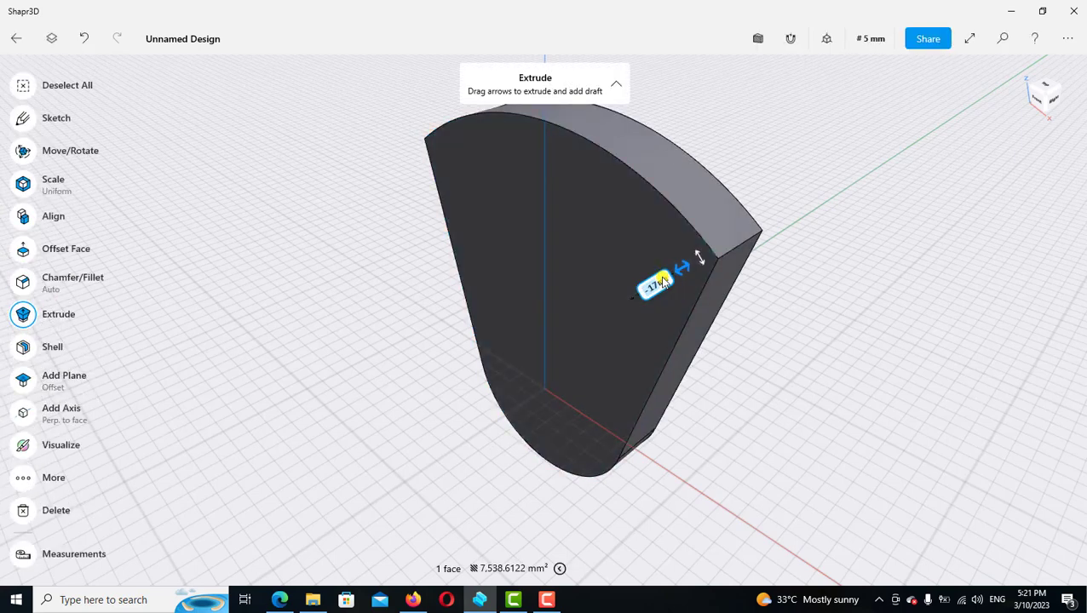
left_click(662, 283)
left_click(604, 357)
left_click(638, 352)
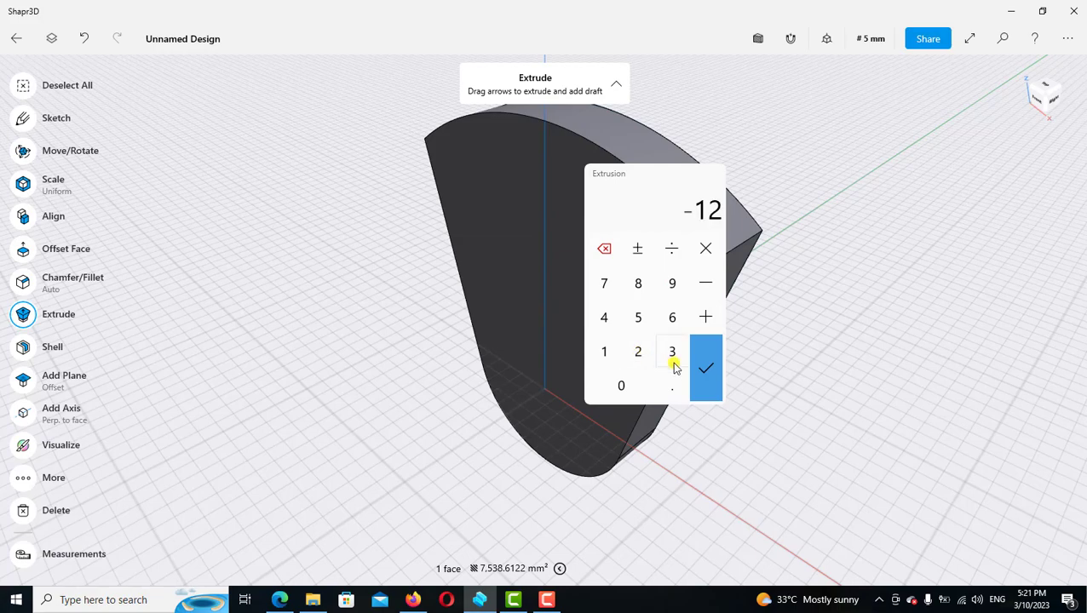
left_click(706, 369)
left_click(808, 381)
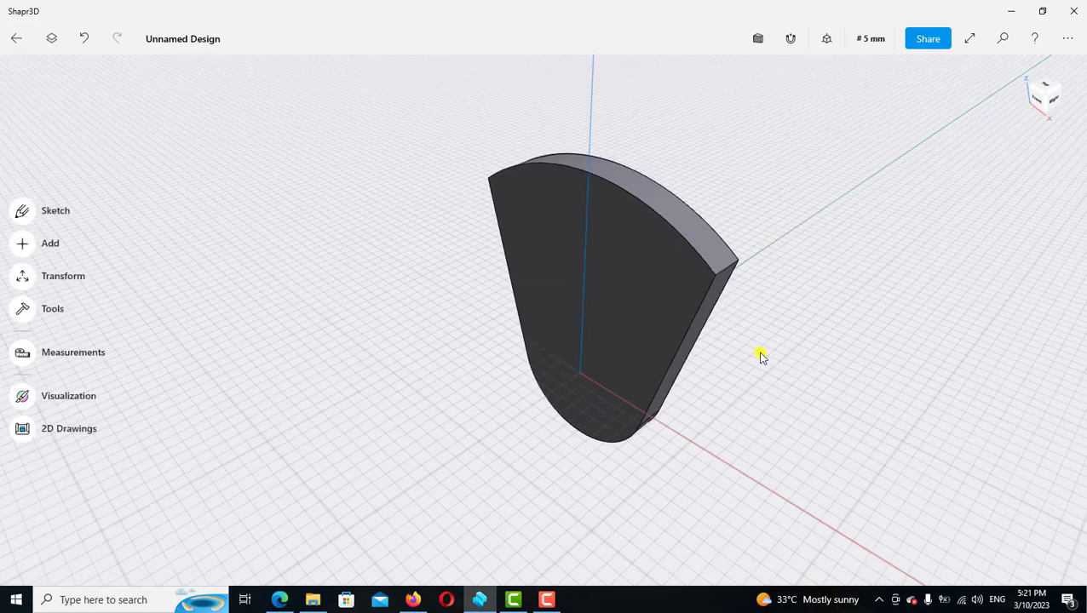
Step: Start a sketch on the plate's front face, orbit around the plate, then leave sketch mode
right_click_drag(779, 342, 679, 308)
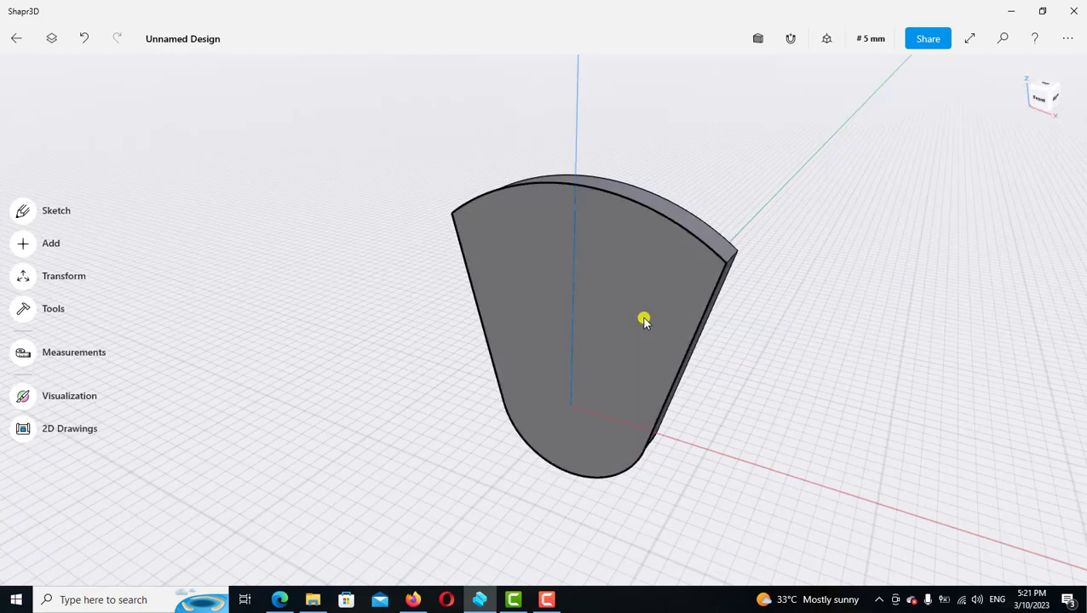
double_click(644, 320)
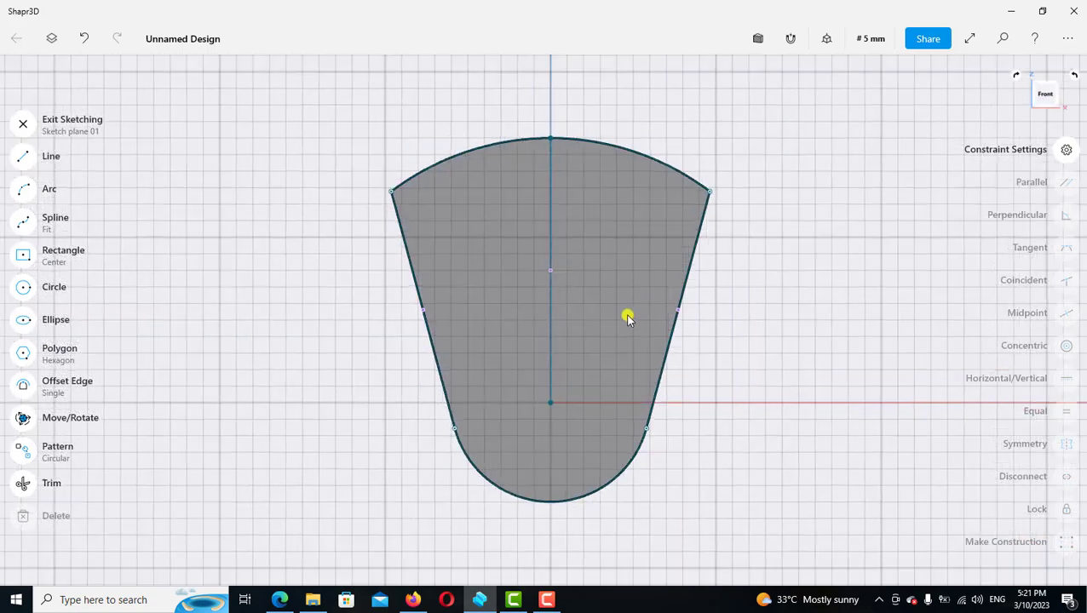
scroll(627, 318, "down", 3)
left_click(665, 314)
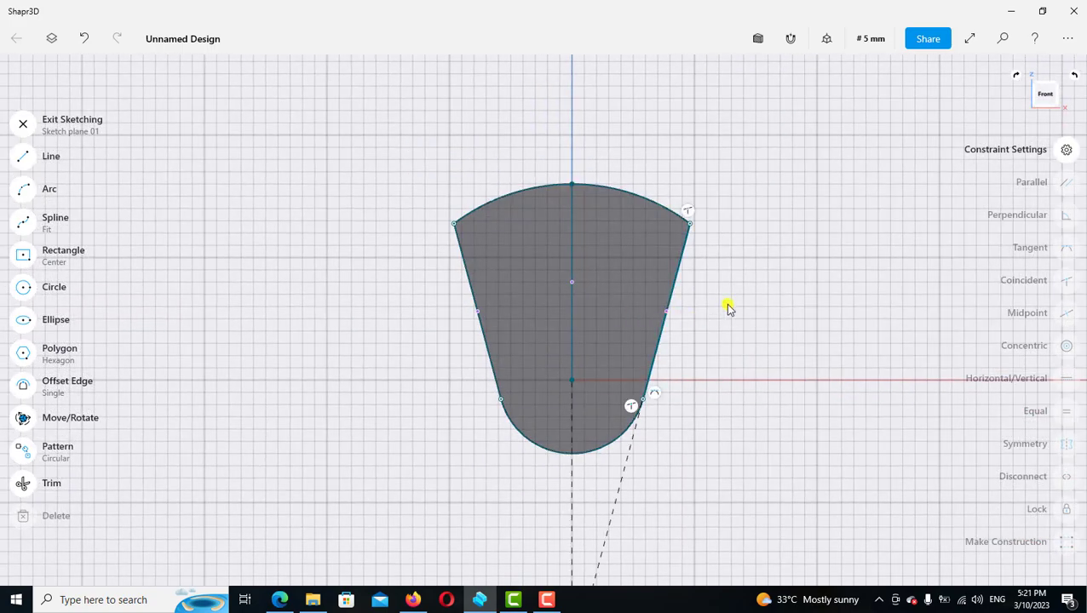
mouse_move(744, 290)
right_mouse_down()
mouse_move(695, 295)
mouse_move(660, 323)
mouse_move(660, 341)
mouse_move(742, 180)
mouse_move(210, 178)
right_mouse_up()
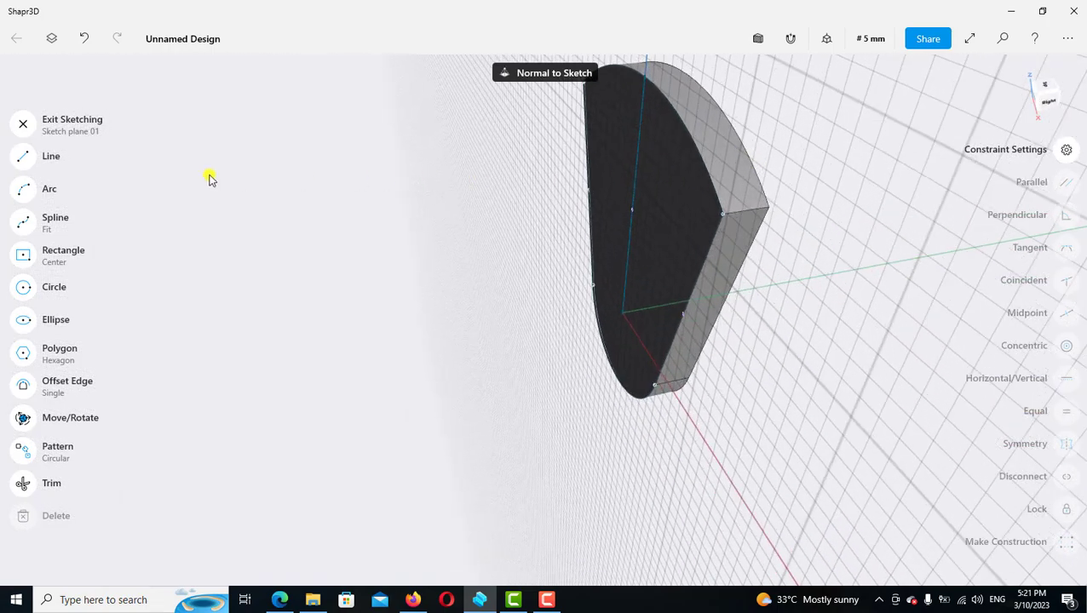
left_click(26, 126)
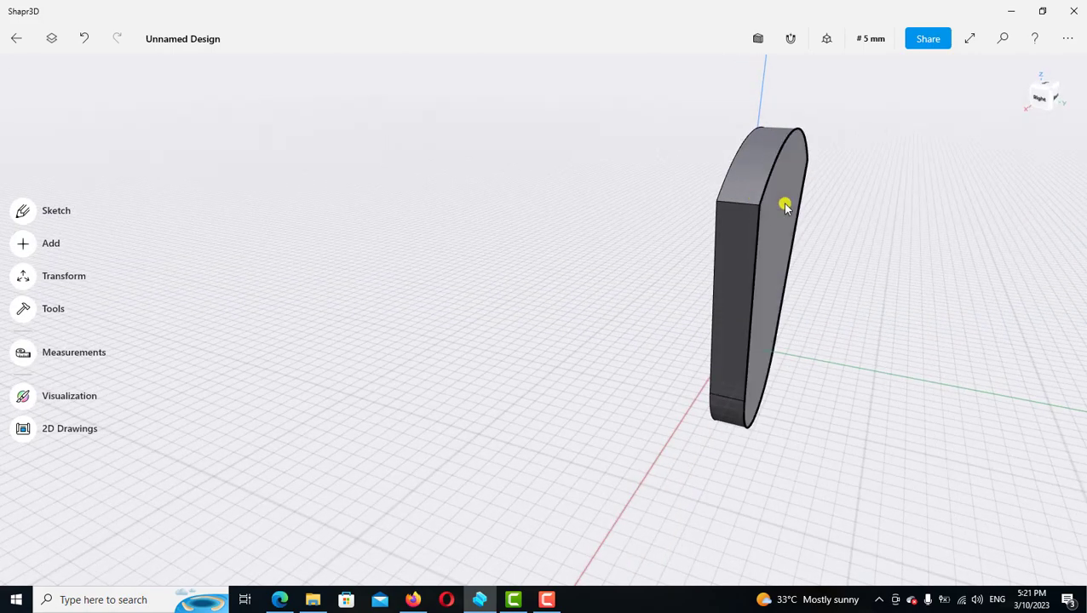
Step: On the plate's back face, sketch a Ø136.82 mm circle (68.41x2) at the origin
left_click(784, 207)
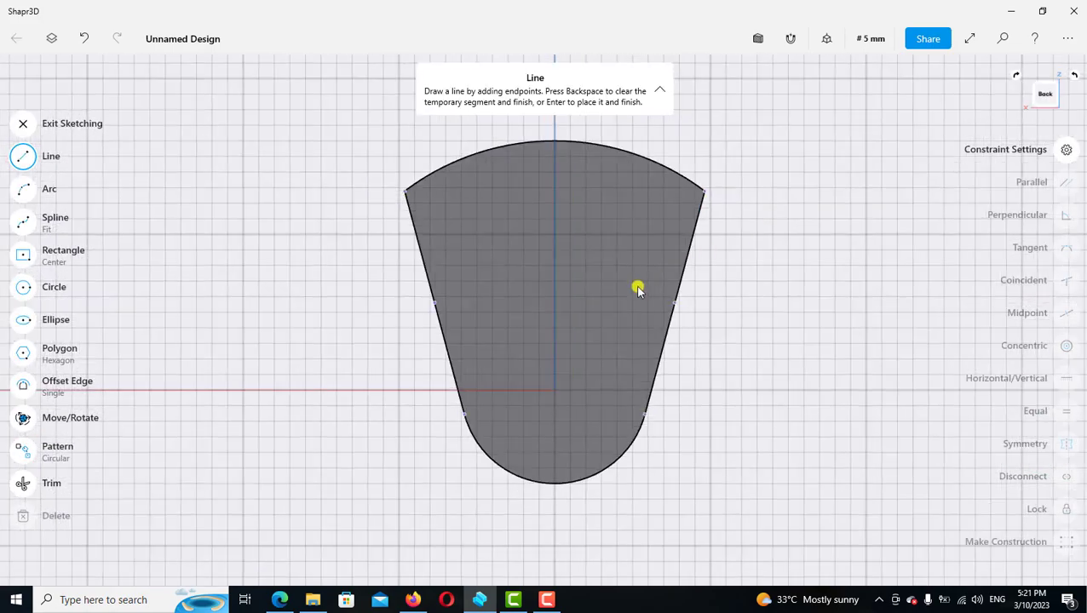
scroll(639, 290, "down", 2)
scroll(639, 294, "down", 1)
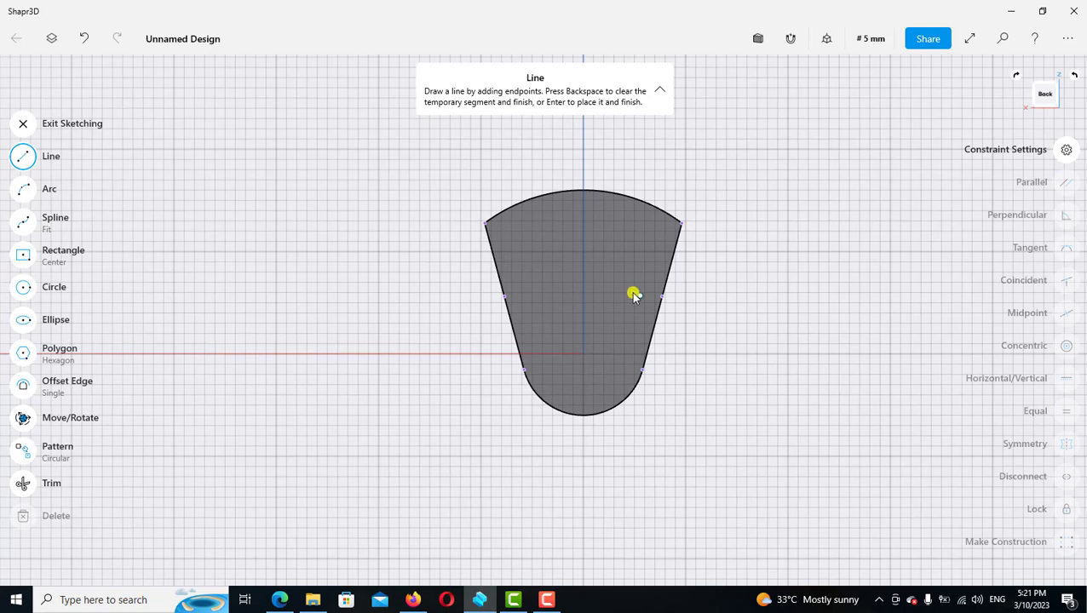
left_click(47, 288)
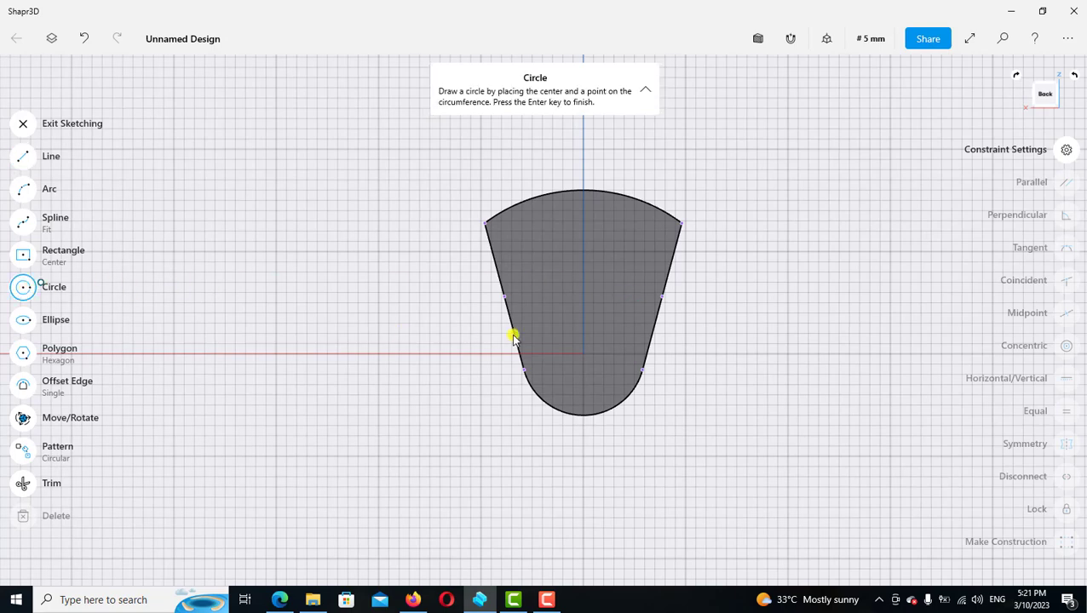
scroll(582, 356, "up", 1)
scroll(586, 360, "up", 1)
left_click(587, 359)
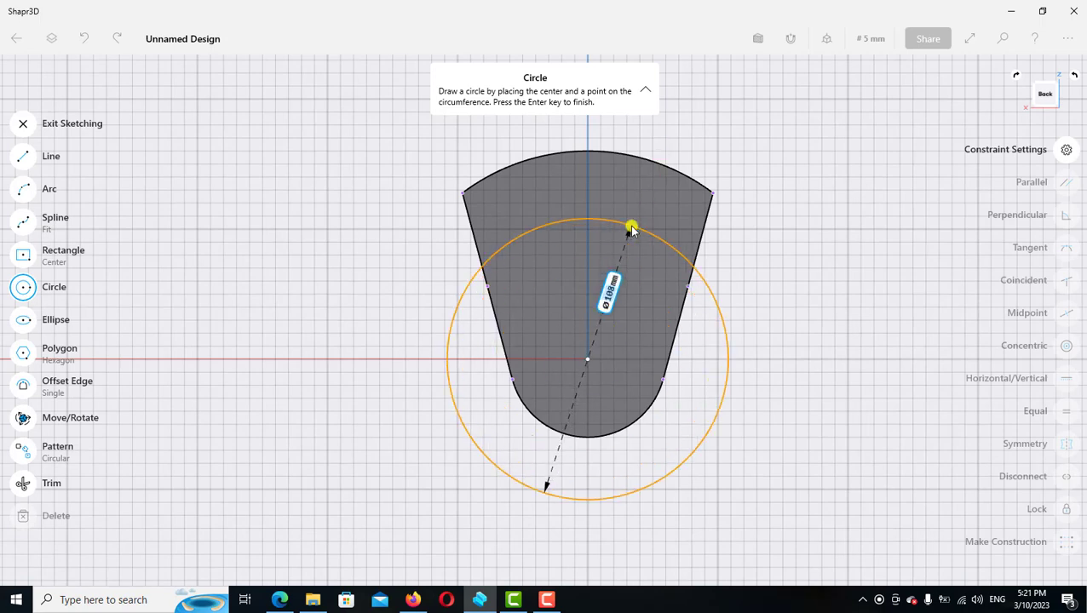
type("68.")
type("41")
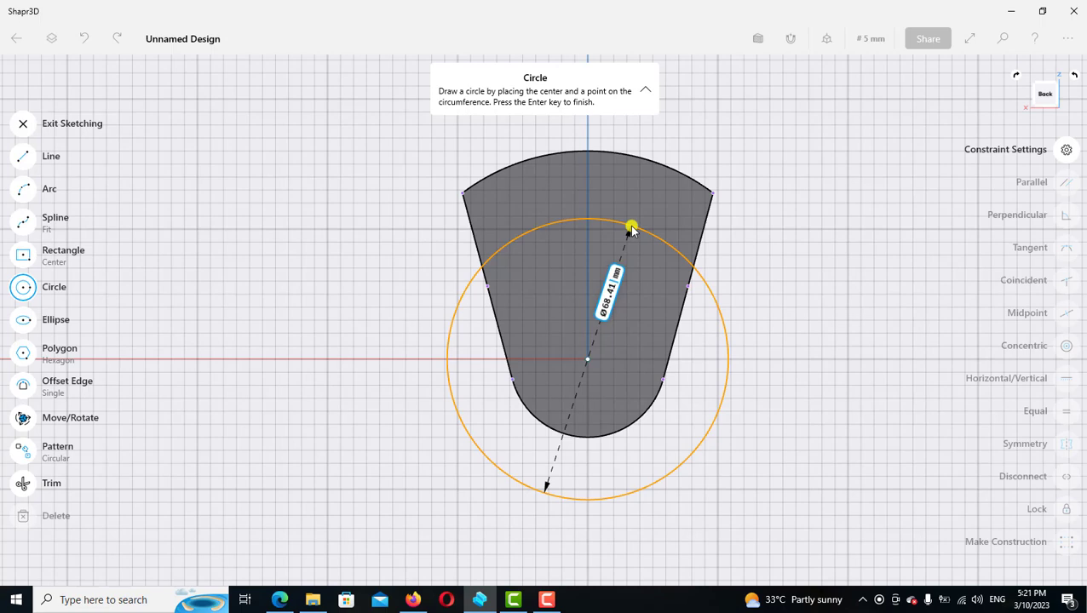
type("x")
type("2")
key("Return")
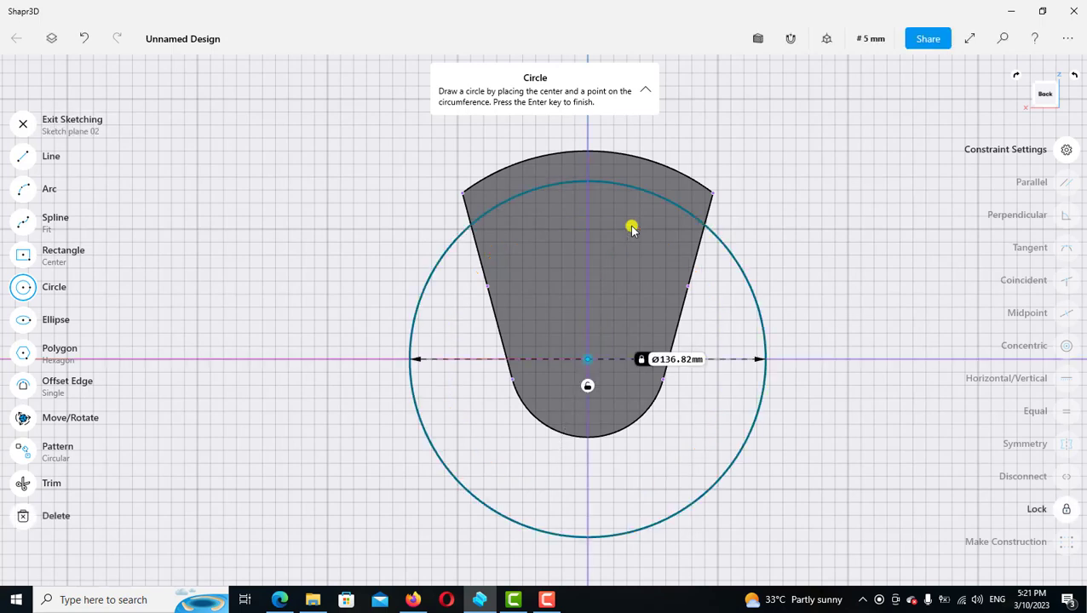
Step: Trim the circle down to its upper arc and exit the sketch
left_click(26, 291)
left_click(23, 483)
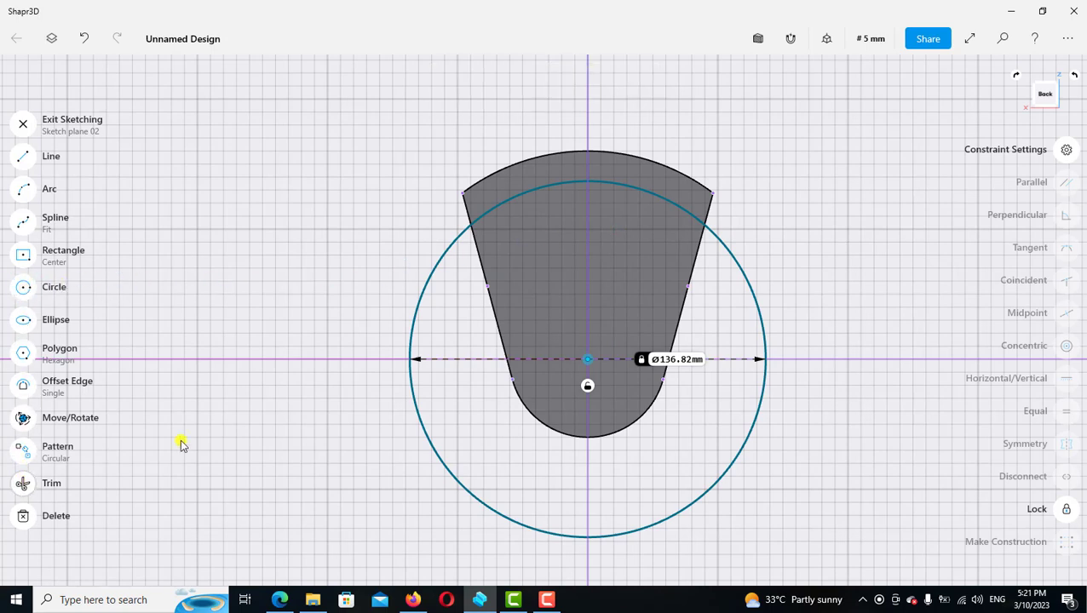
left_click(413, 401)
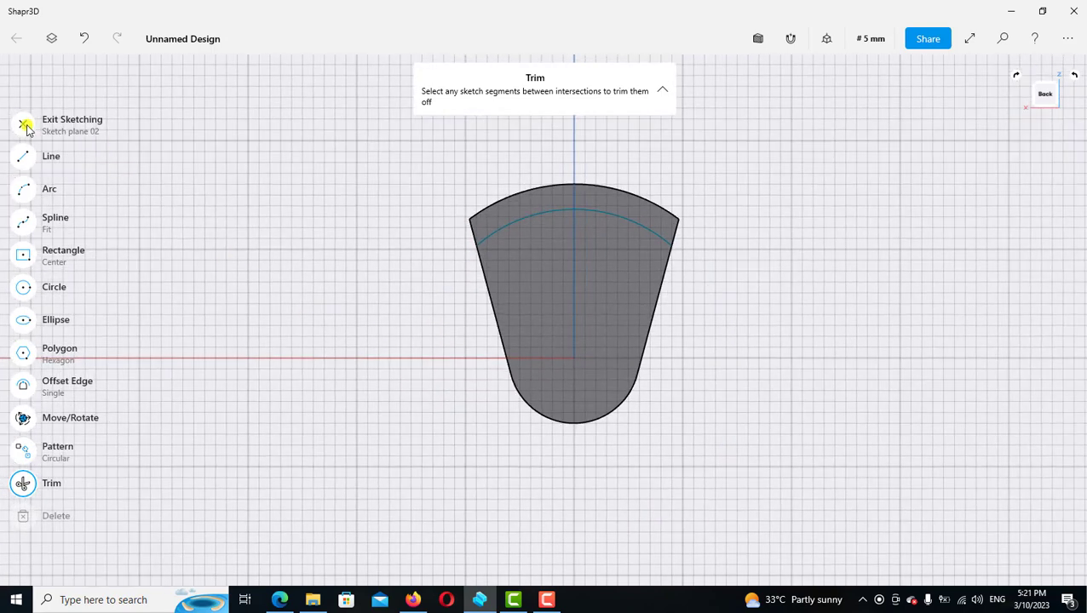
left_click(23, 124)
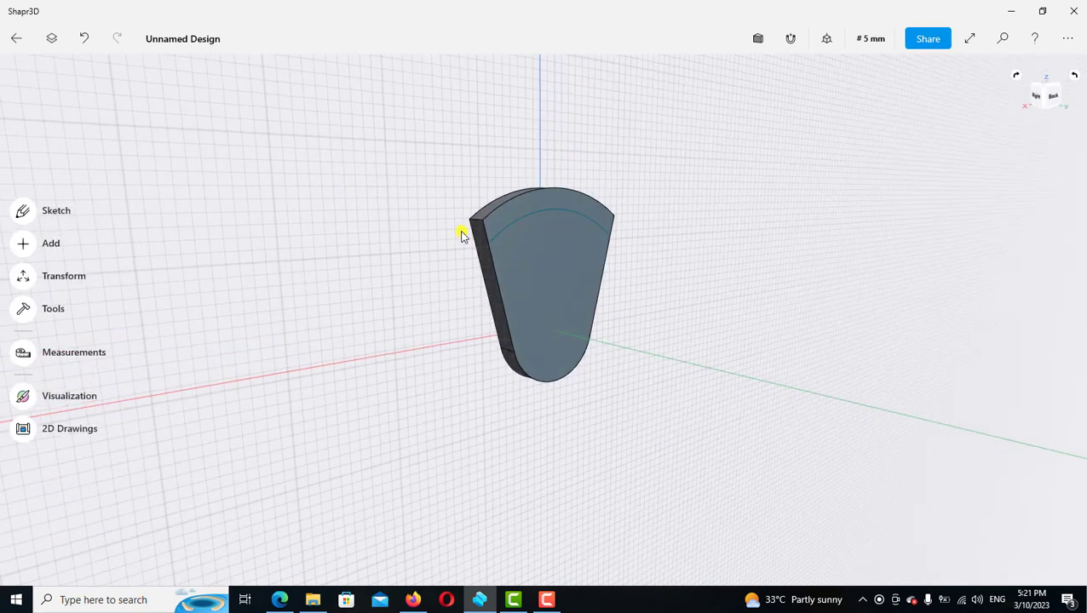
Step: Extrude the curved top band by 25 − 12 = 13 mm, then orbit to a side view
left_click(592, 164)
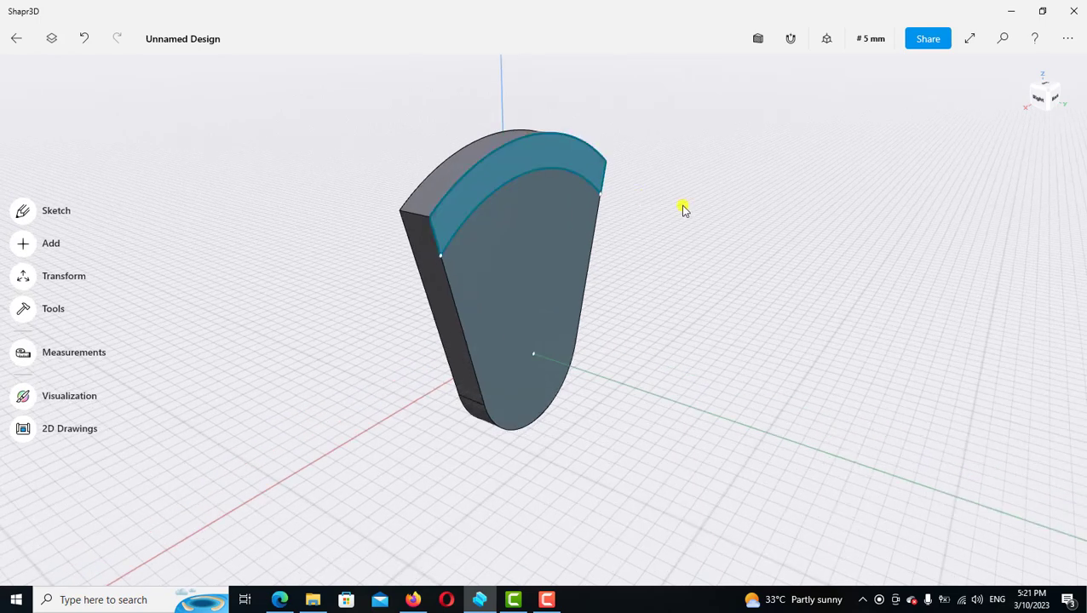
left_click(704, 277)
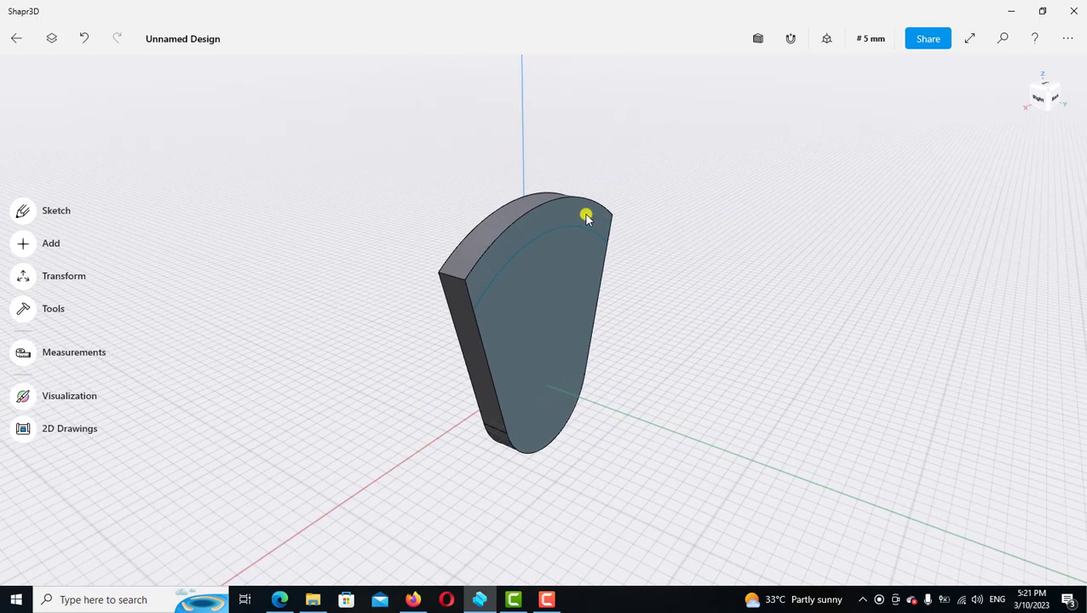
left_click(583, 217)
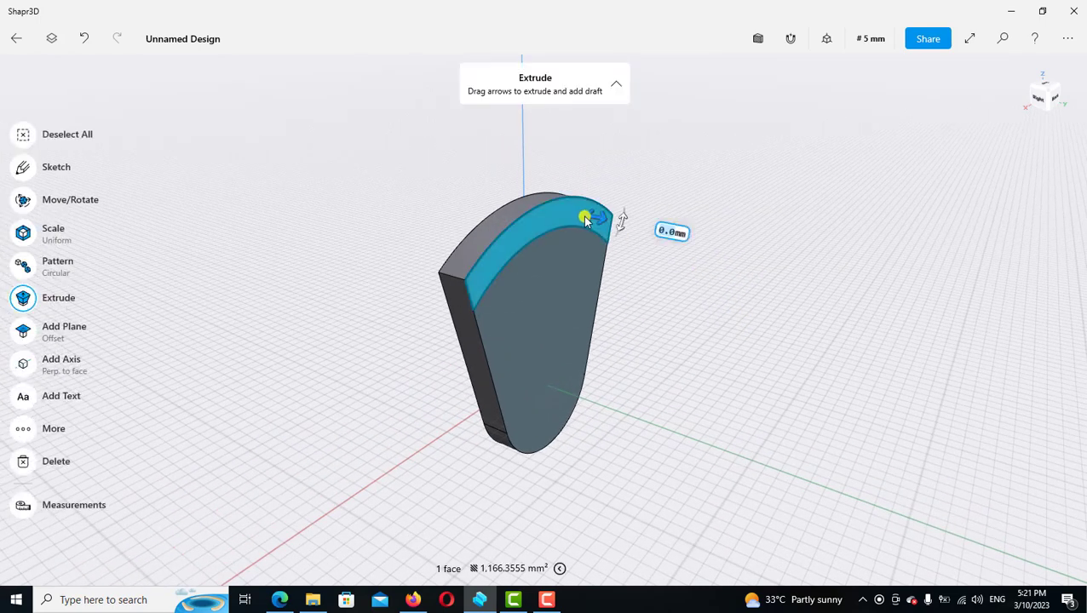
mouse_move(583, 217)
left_mouse_down()
mouse_move(654, 242)
mouse_move(637, 230)
left_mouse_up()
left_click(629, 223)
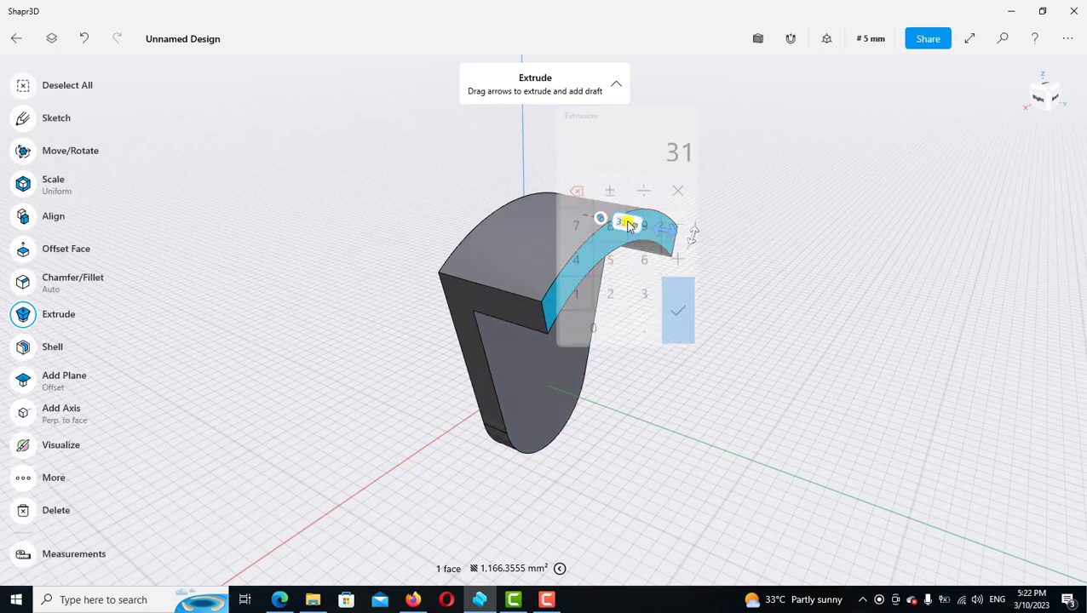
left_click(610, 291)
left_click(610, 255)
left_click(659, 229)
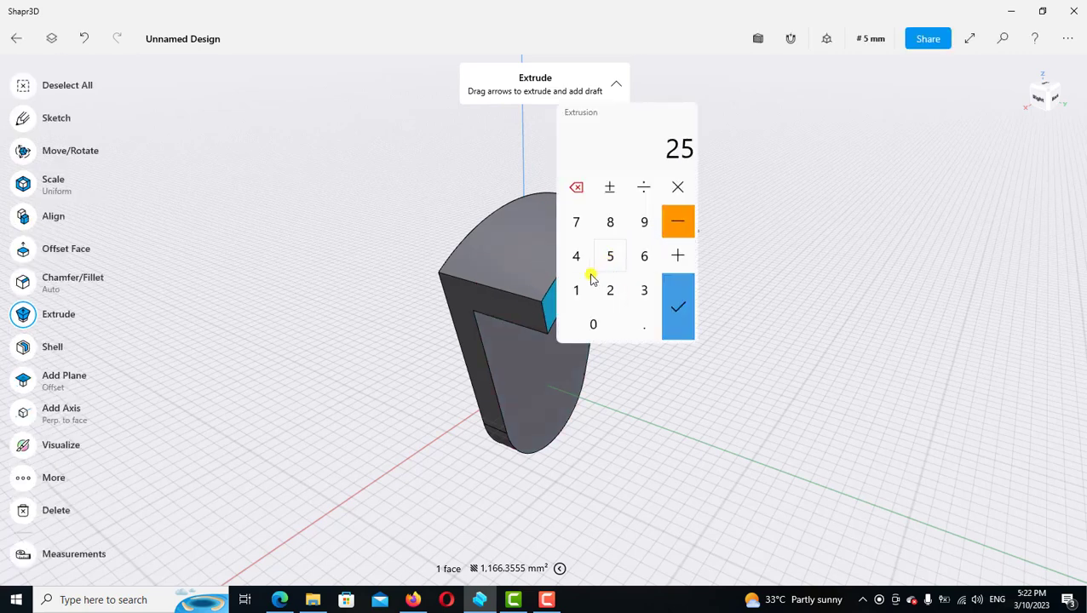
left_click(578, 291)
left_click(610, 291)
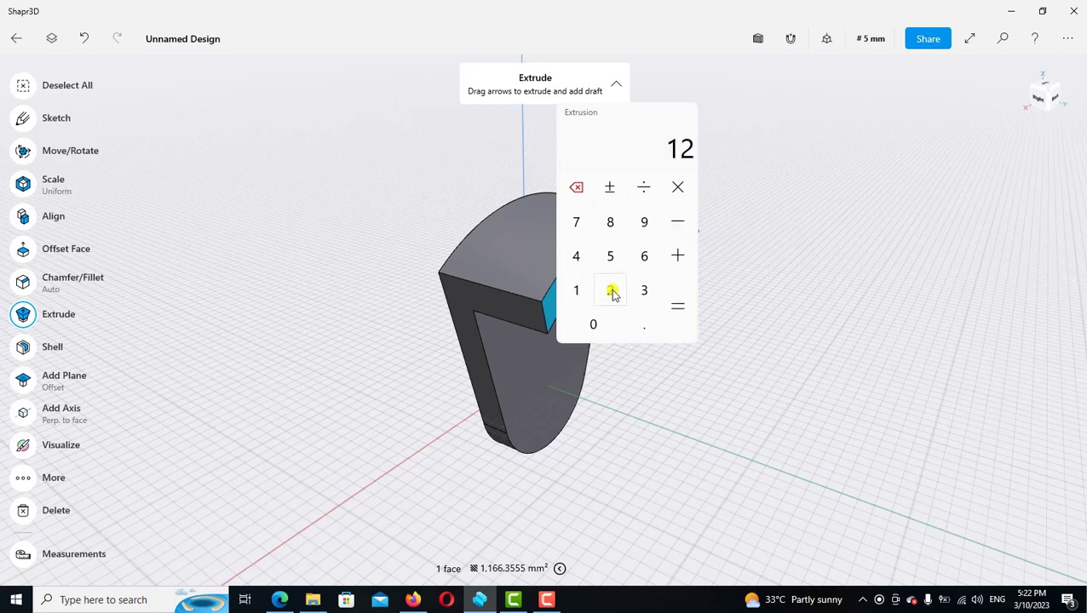
left_click(675, 314)
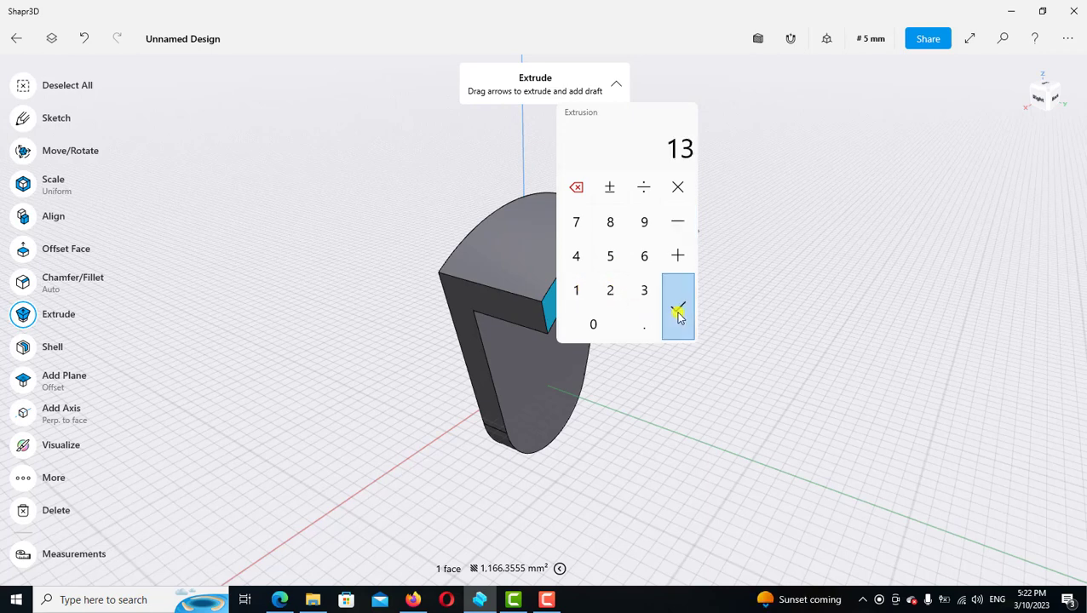
left_click(678, 314)
left_click(767, 349)
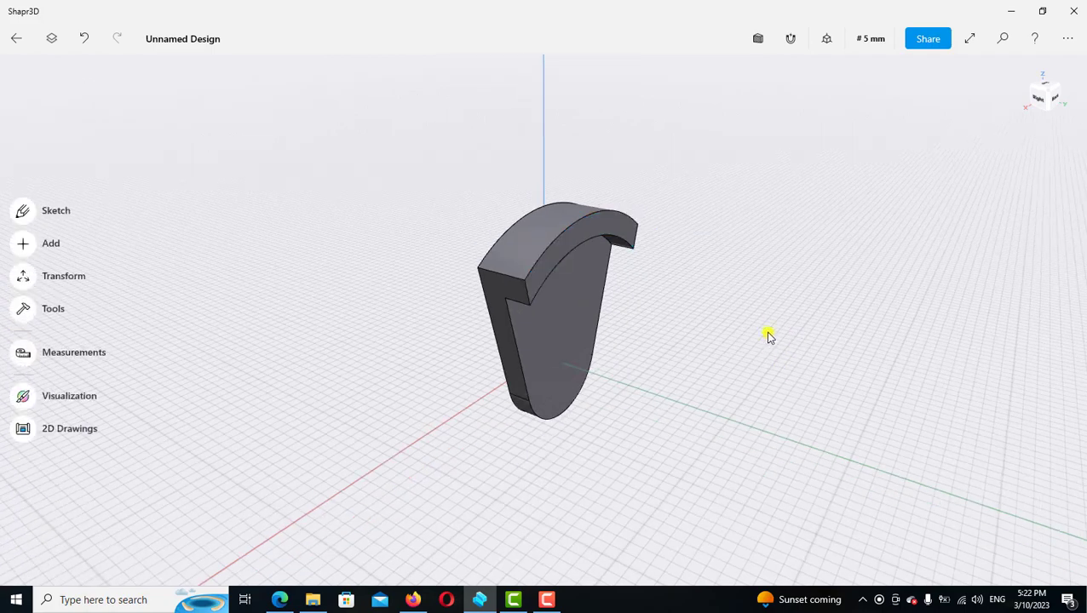
mouse_move(770, 335)
right_mouse_down()
mouse_move(772, 296)
mouse_move(792, 347)
mouse_move(733, 226)
mouse_move(789, 258)
mouse_move(810, 255)
mouse_move(584, 318)
right_mouse_up()
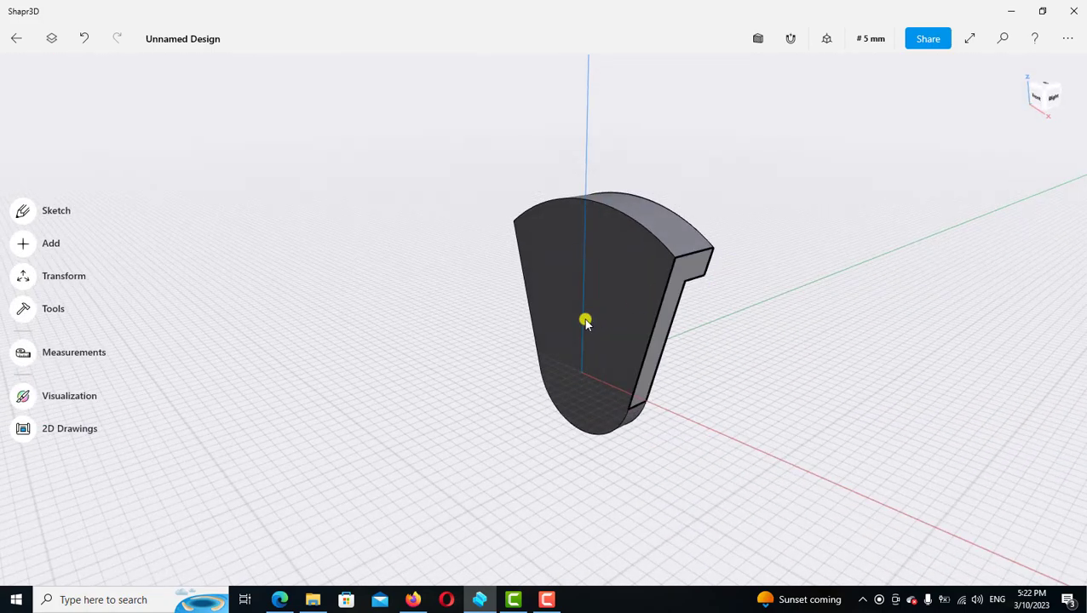
Step: On the plate's front face, sketch a Ø50 mm circle centred on the origin
double_click(603, 328)
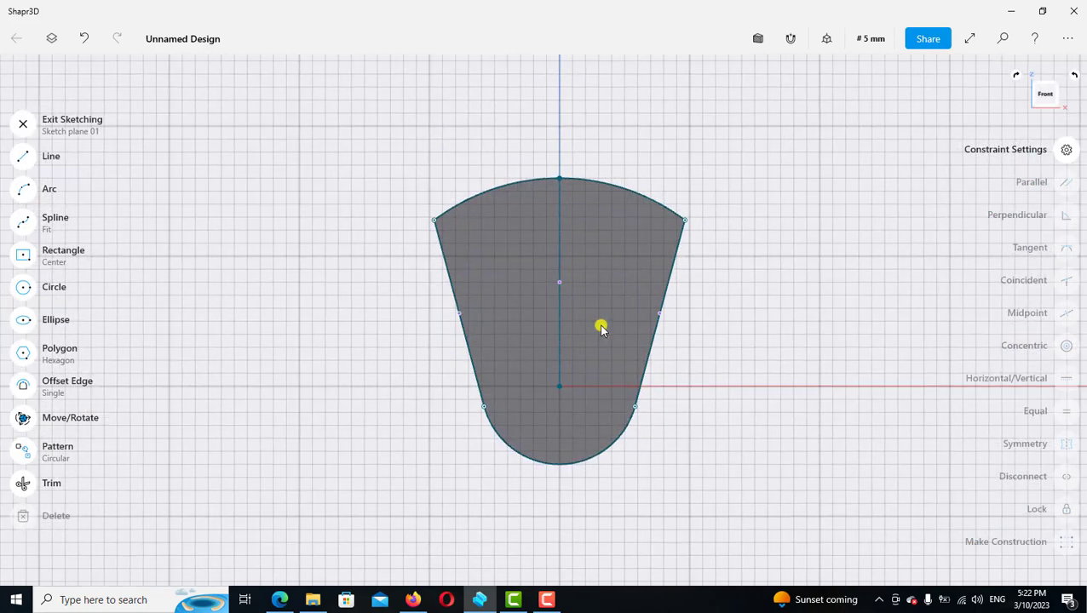
left_click(23, 287)
scroll(502, 384, "up", 2)
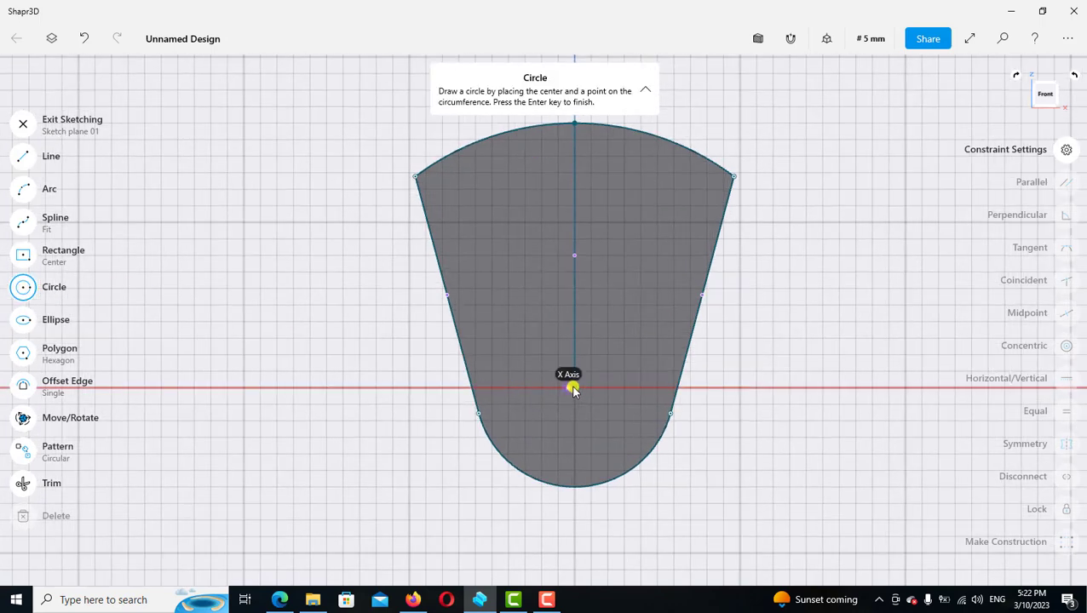
left_click(573, 389)
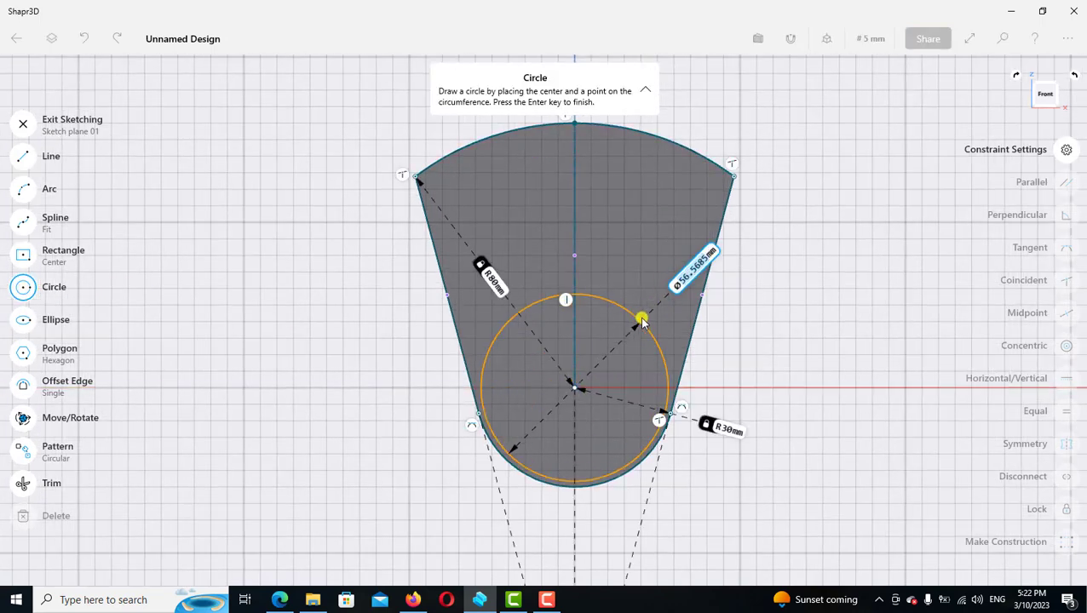
left_click(626, 329)
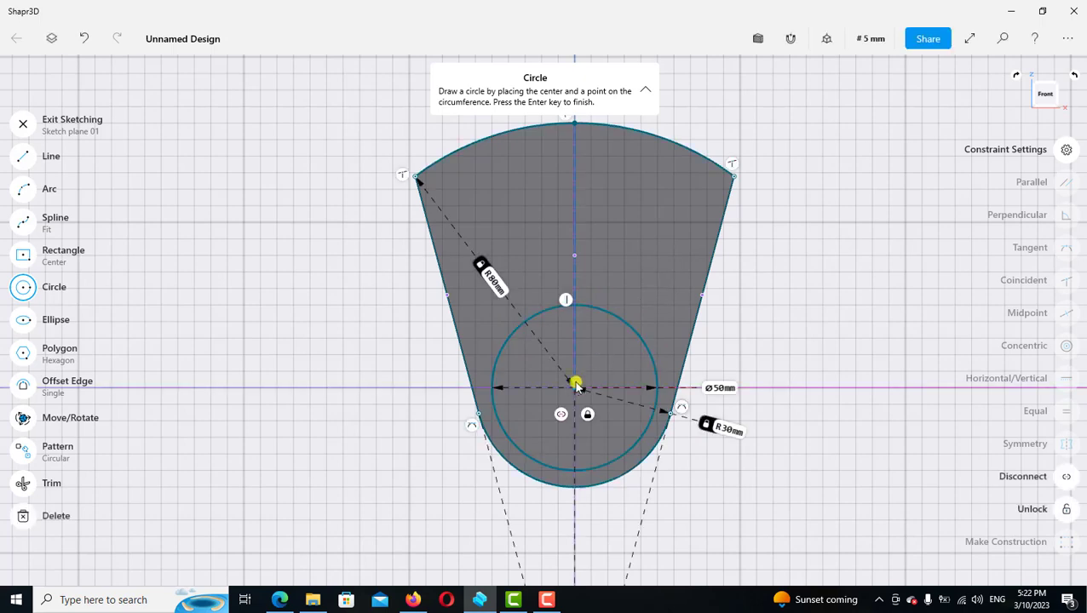
Step: Start a second concentric circle at the origin, checking the Exercise 74 drawing in Edge
left_click(575, 389)
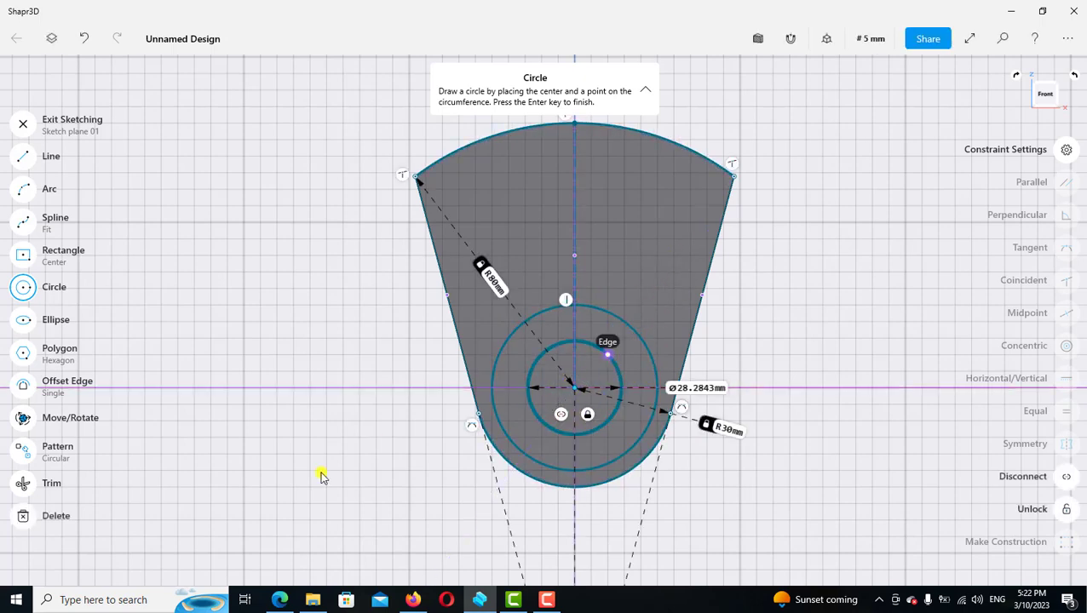
left_click(280, 600)
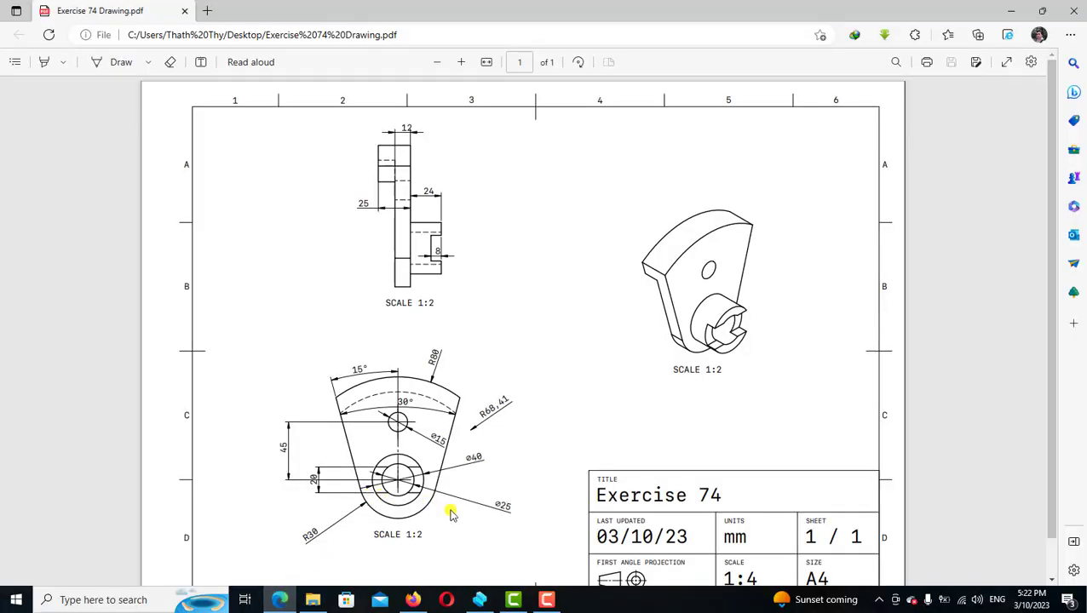
left_click(493, 598)
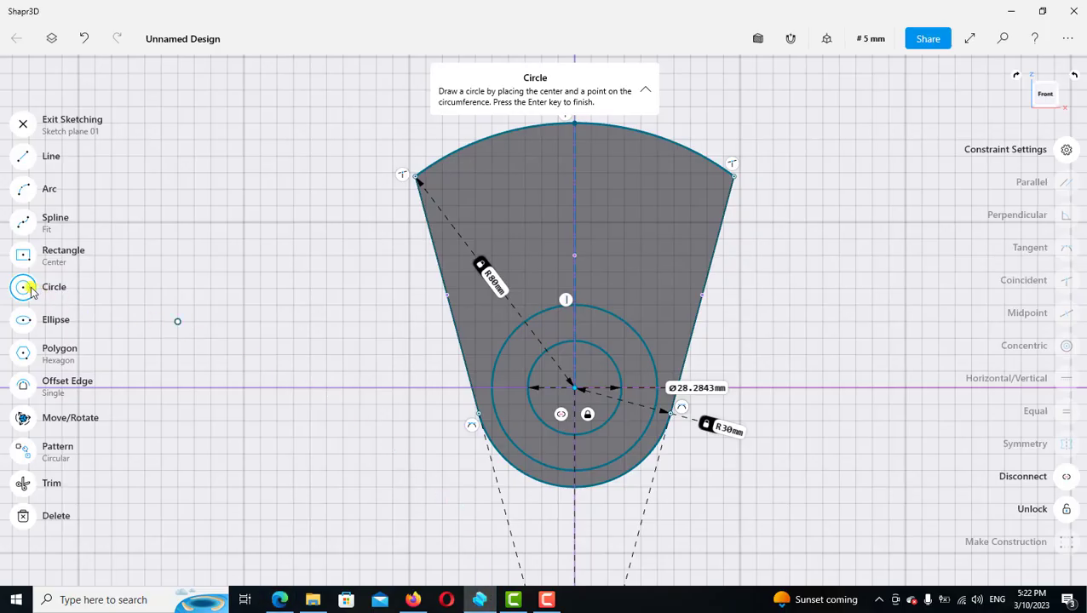
Step: Change the outer circle's diameter to 40 mm
left_click(89, 298)
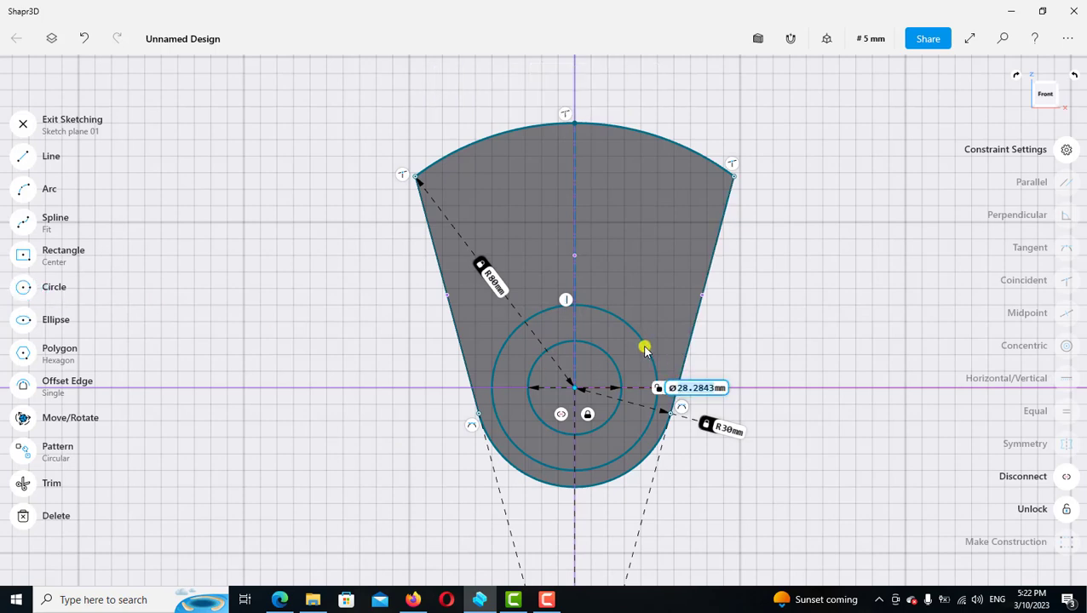
left_click(645, 350)
left_click(720, 390)
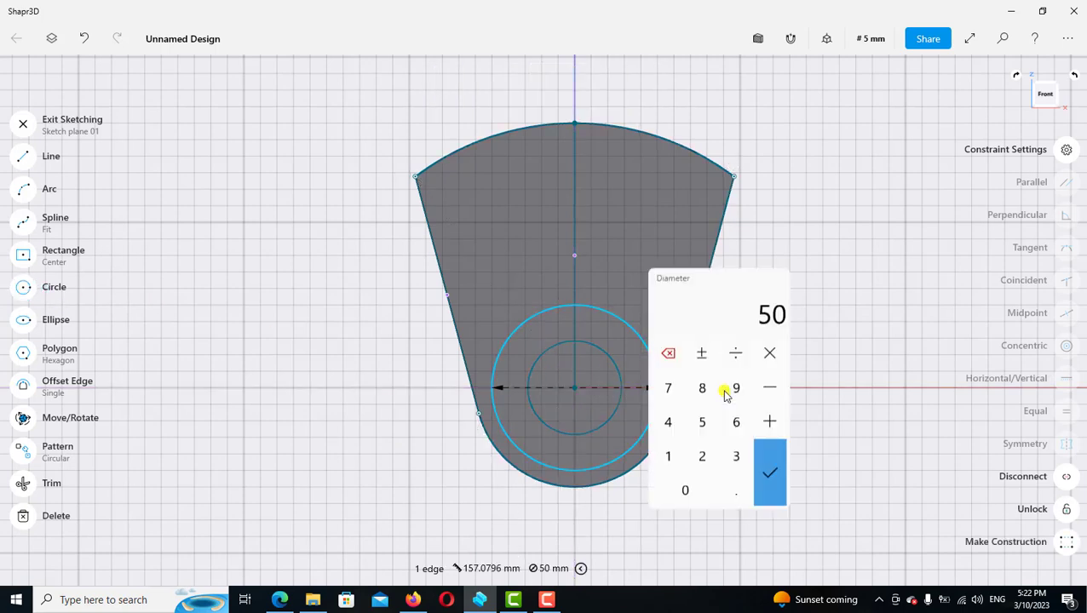
left_click(668, 420)
left_click(685, 489)
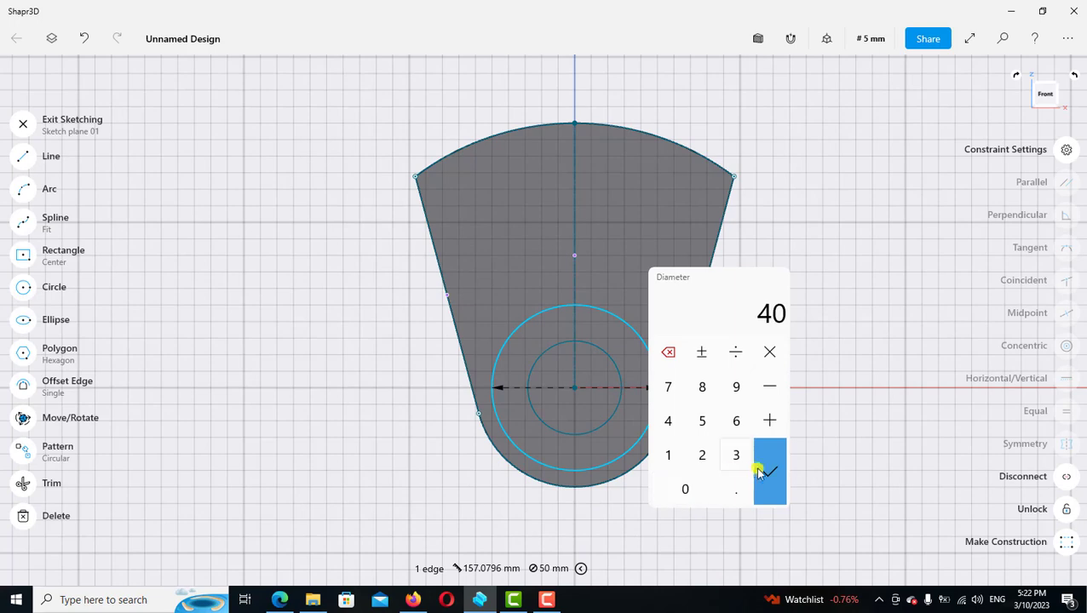
left_click(761, 469)
scroll(620, 379, "up", 2)
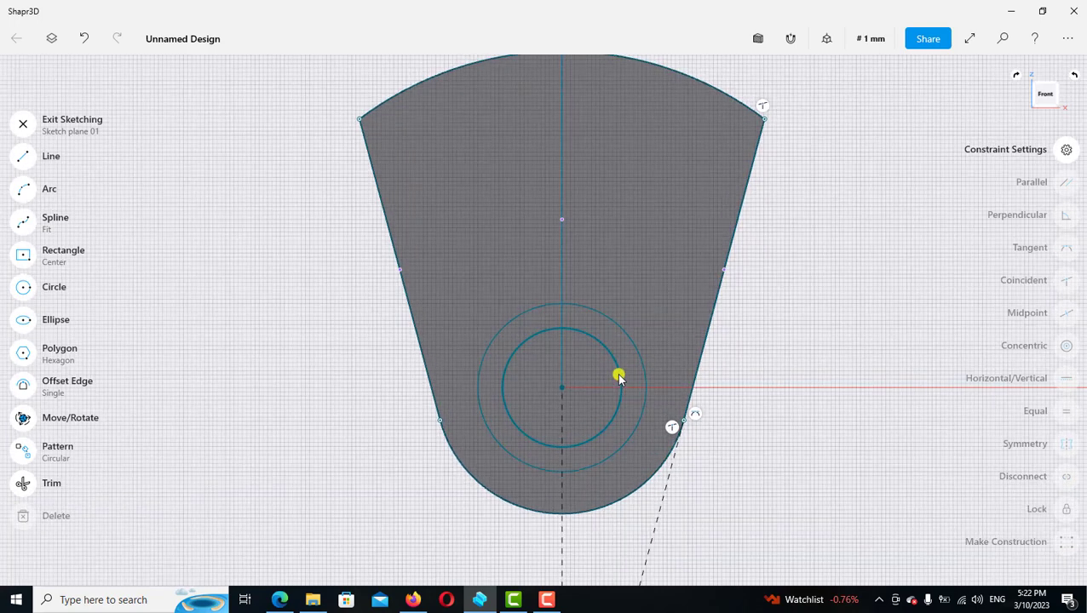
Step: Change the inner circle's diameter to 25 mm, then glance at the Exercise 74 drawing in Edge
left_click(620, 379)
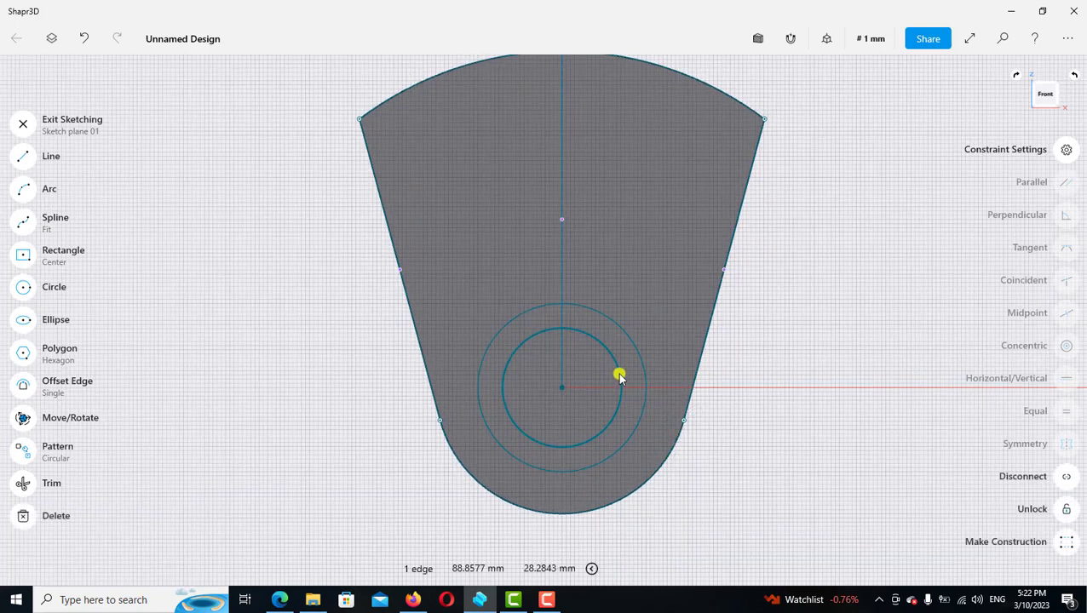
left_click(697, 389)
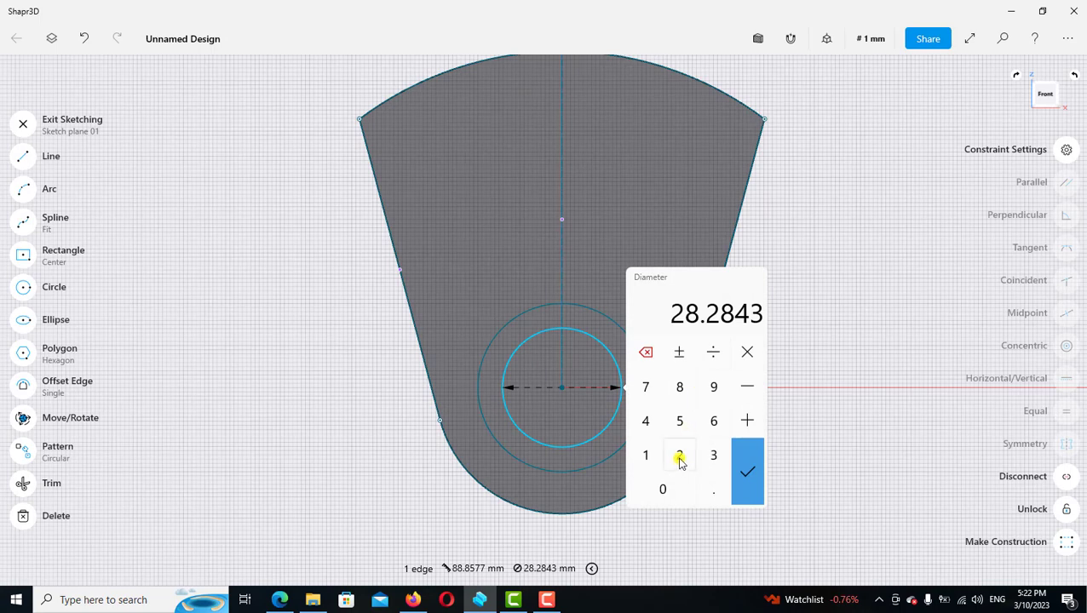
left_click(680, 456)
left_click(682, 421)
left_click(747, 471)
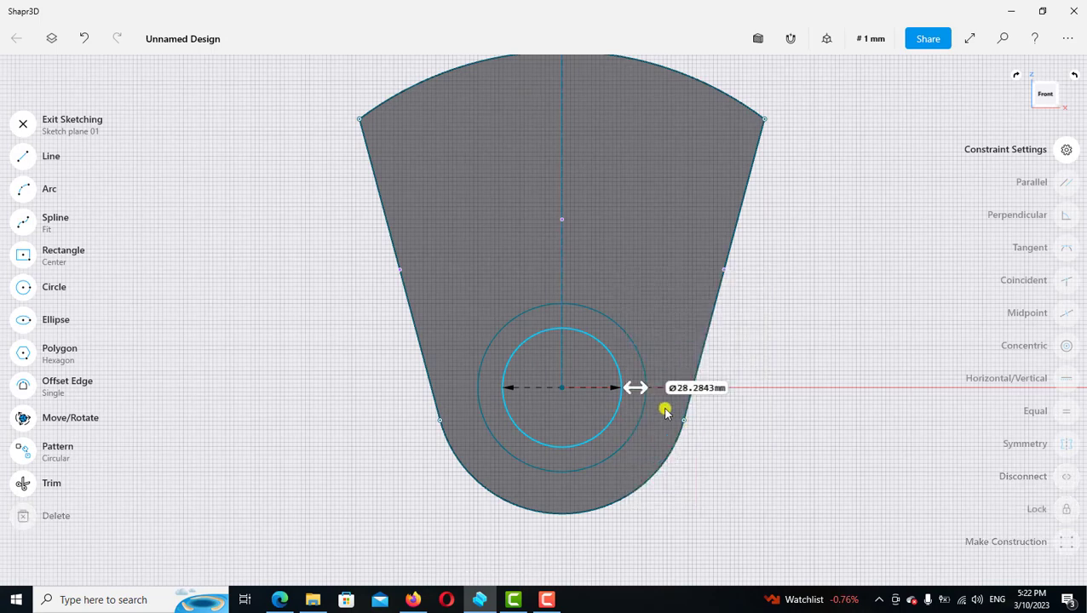
scroll(666, 411, "down", 1)
scroll(664, 409, "down", 1)
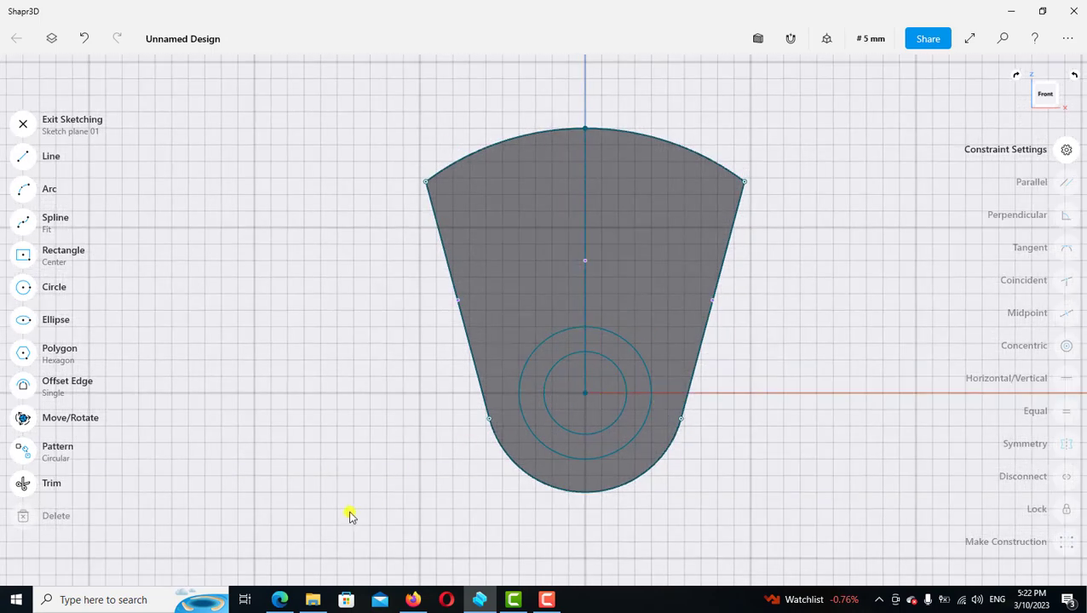
left_click(279, 600)
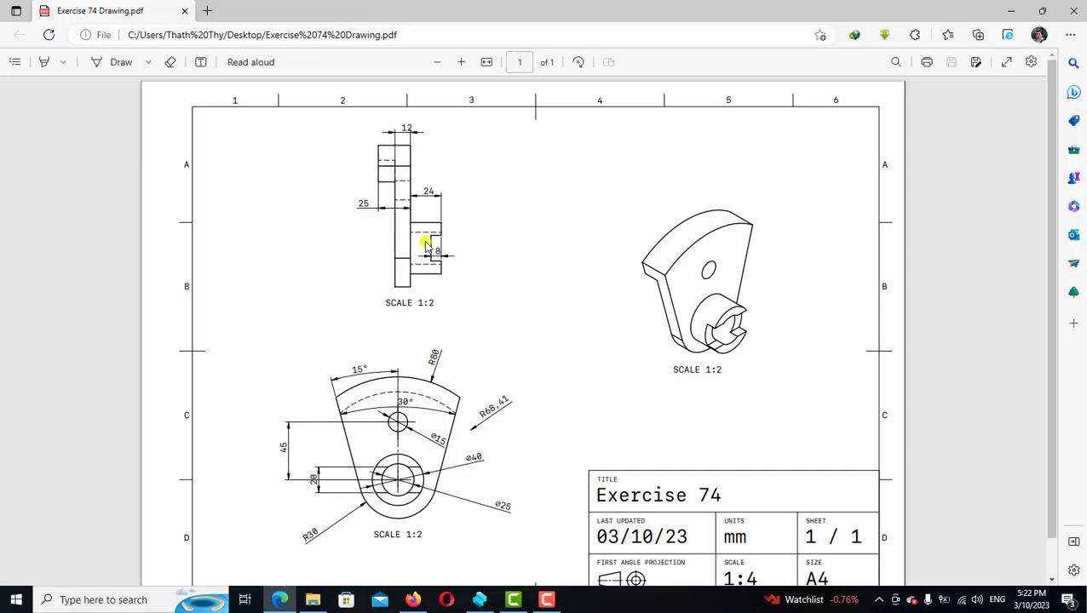
left_click(480, 600)
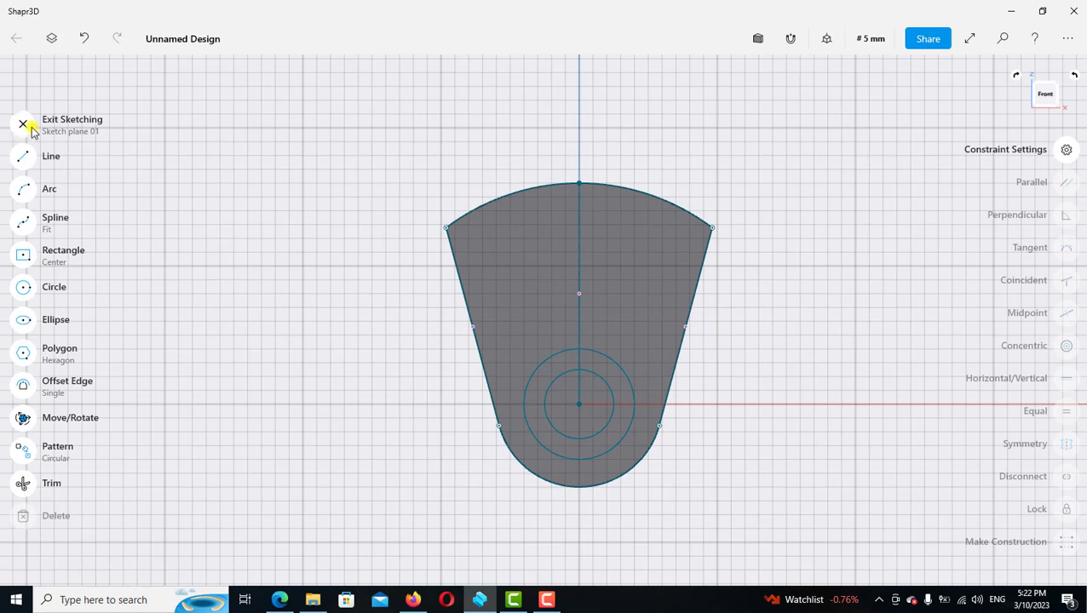
Step: Extrude the ring face between the circles 24 mm into a hollow boss
key("Escape")
mouse_move(454, 328)
right_mouse_down()
mouse_move(509, 358)
mouse_move(495, 345)
right_mouse_up()
scroll(511, 328, "up", 2)
scroll(529, 311, "up", 2)
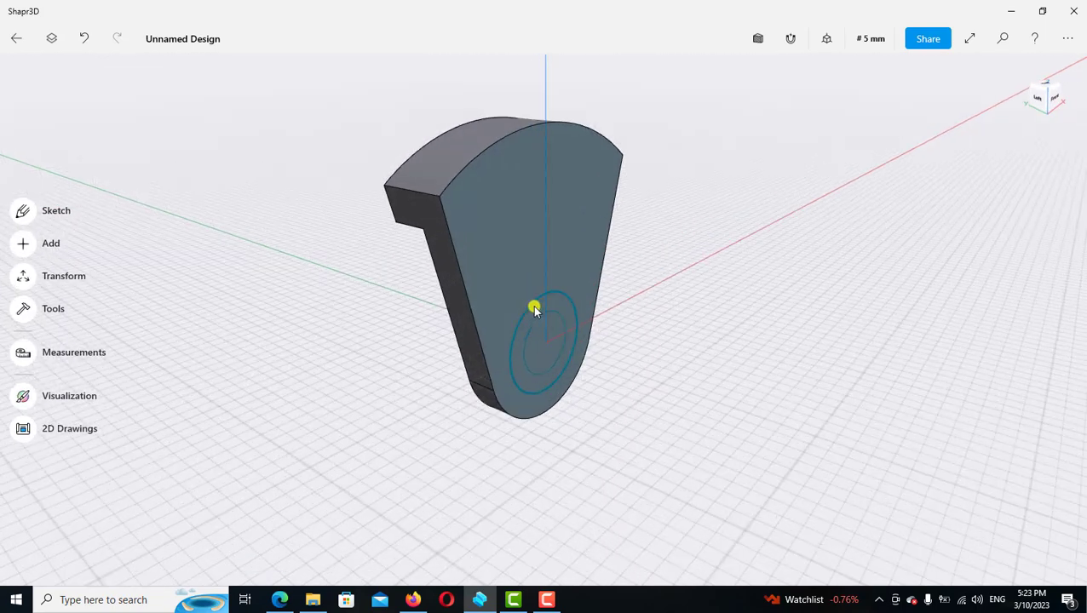
scroll(534, 311, "up", 3)
left_click(533, 317)
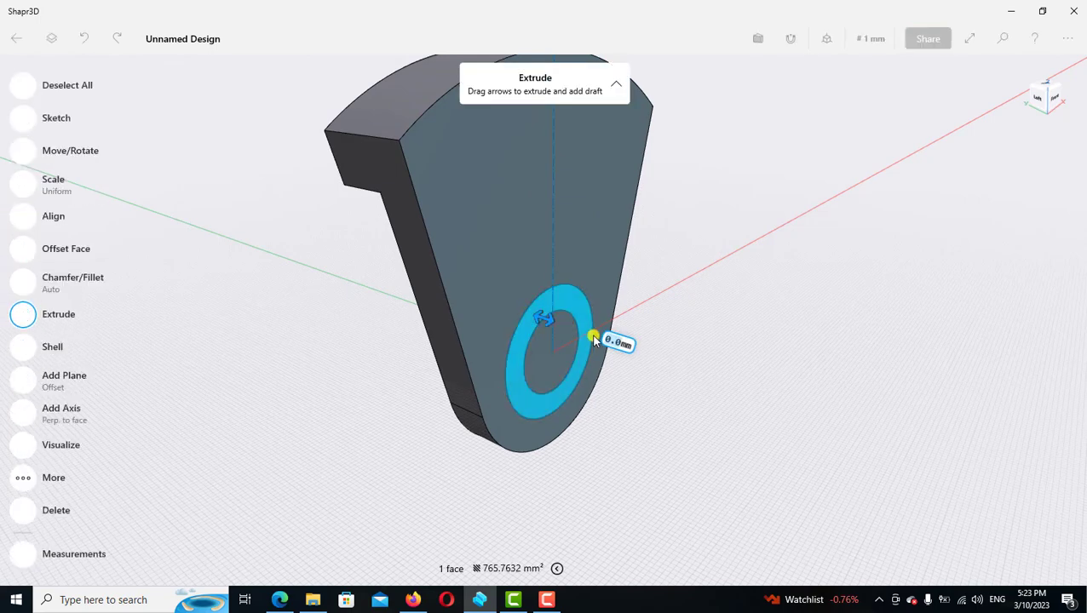
left_click_drag(594, 340, 573, 328)
left_click(569, 326)
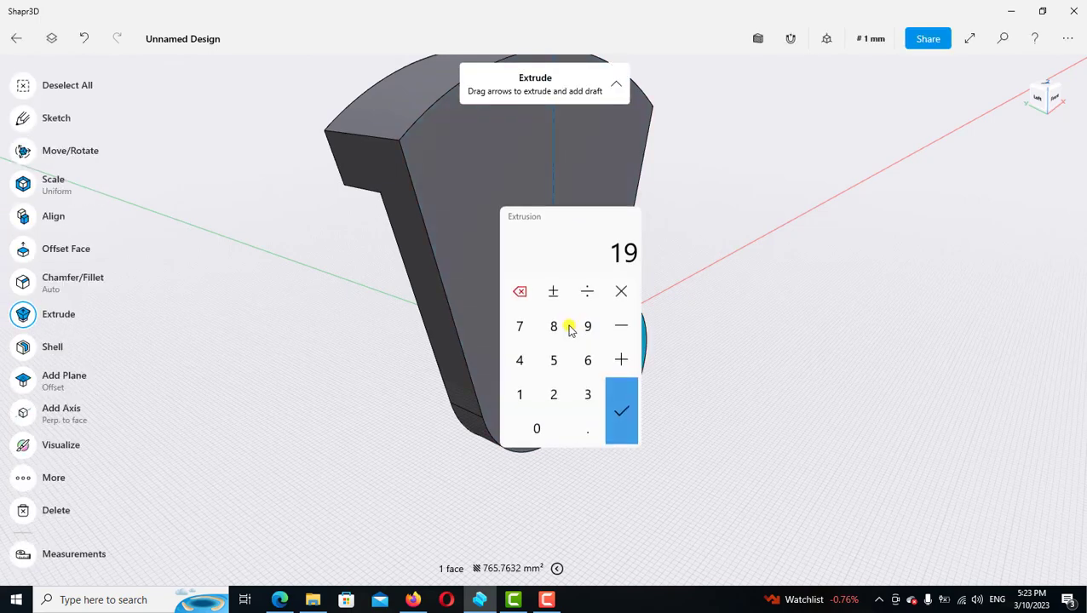
left_click(553, 394)
left_click(519, 363)
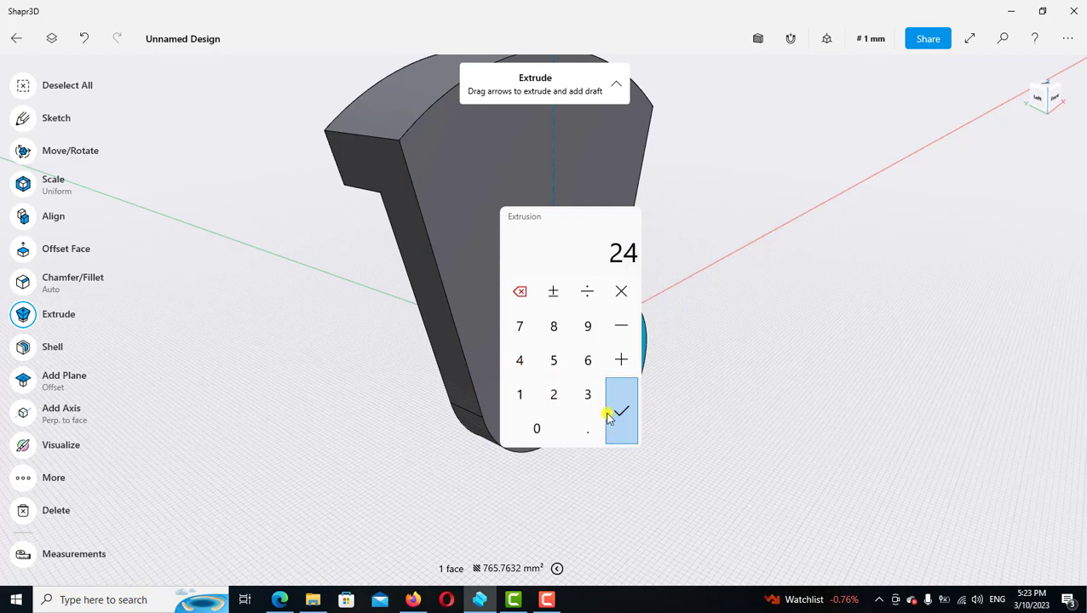
left_click(621, 416)
left_click(732, 426)
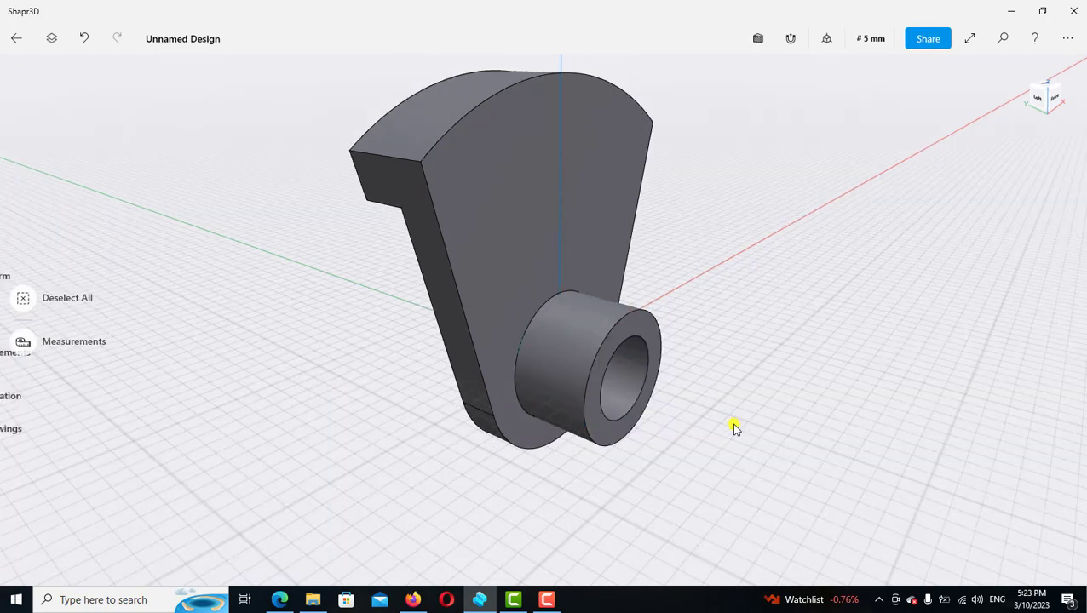
Step: In front view, start a sketch on the boss's end face and check the drawing in Edge
key("1")
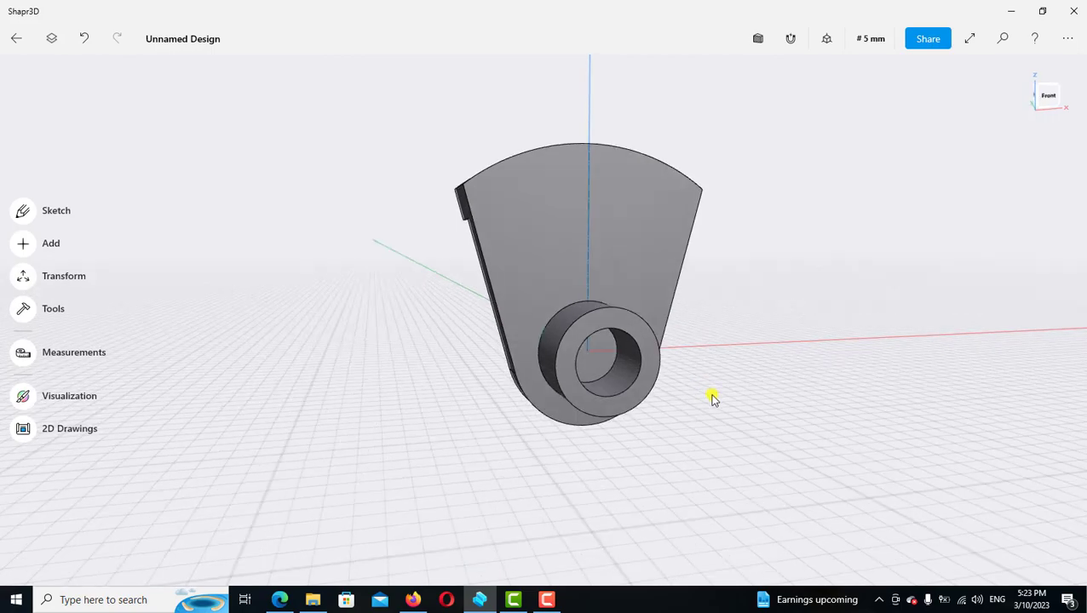
scroll(718, 397, "up", 2)
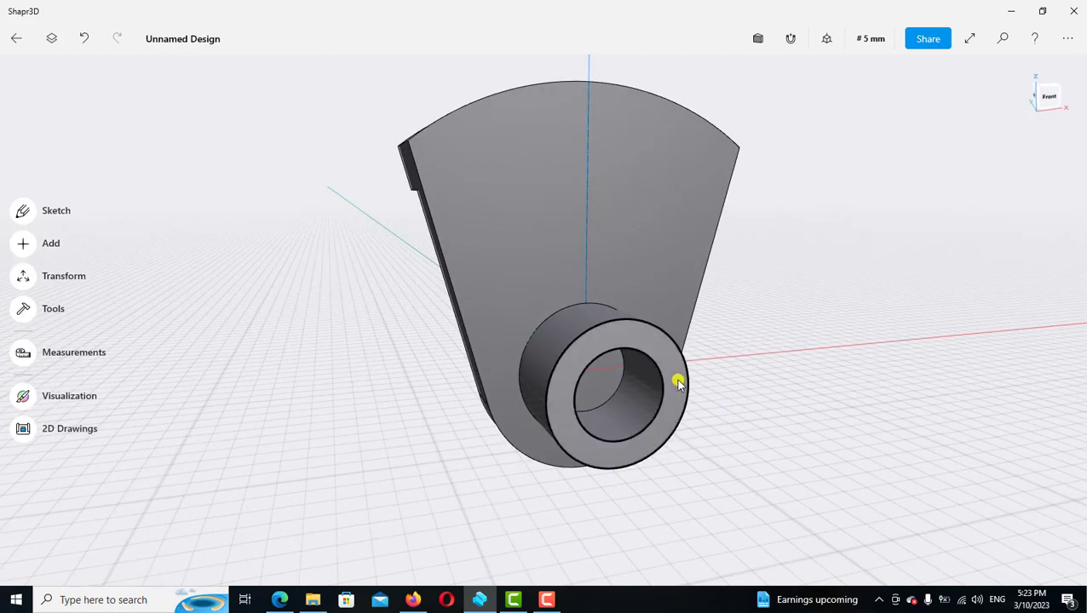
double_click(678, 383)
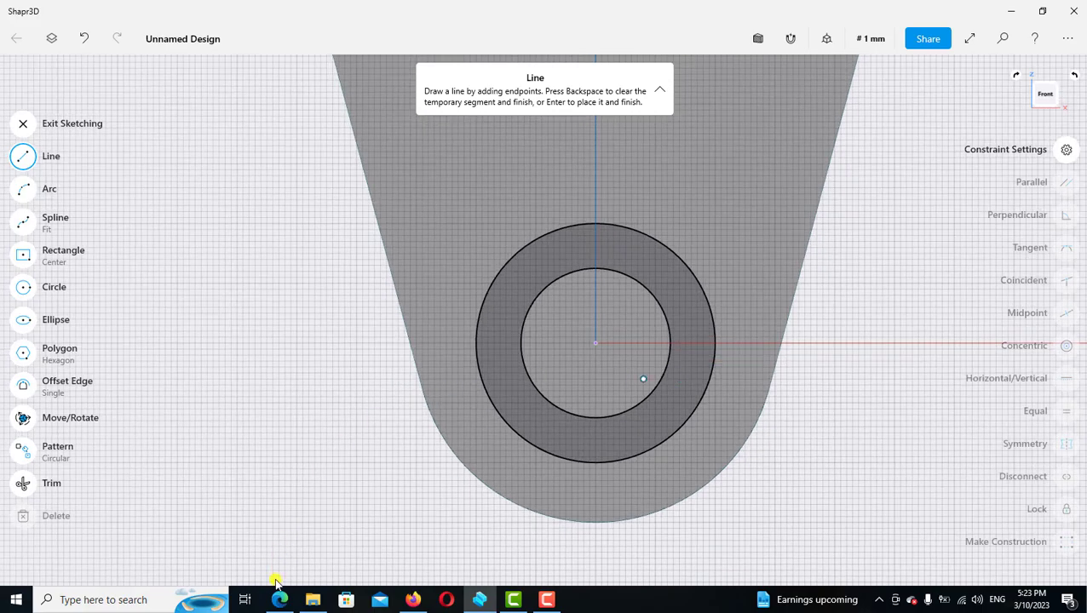
left_click(279, 599)
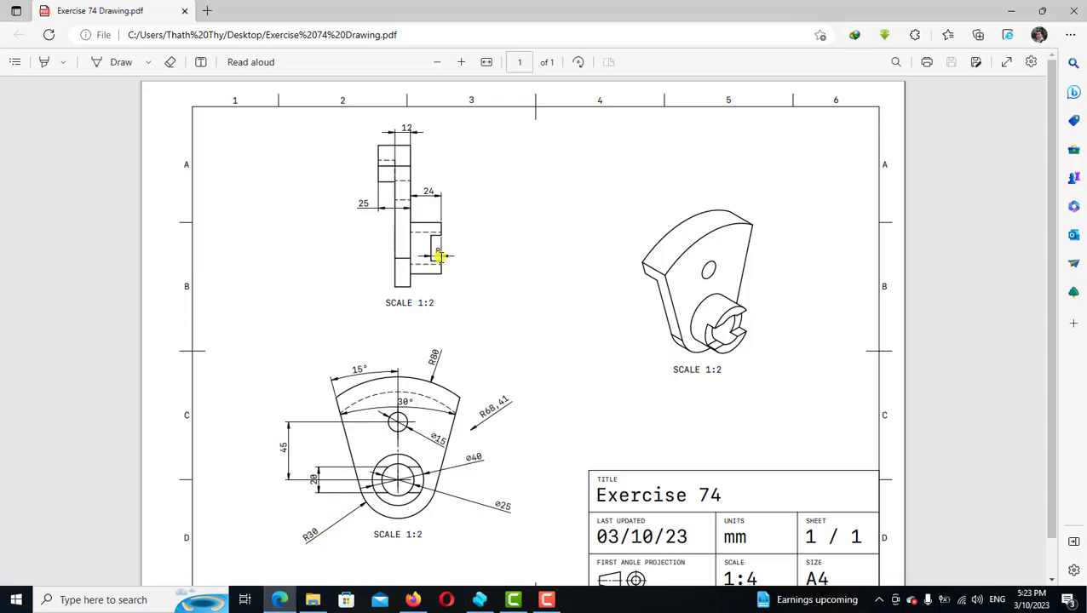
Step: Draw a centre rectangle anchored on the boss circles' centre
left_click(481, 599)
left_click(559, 372)
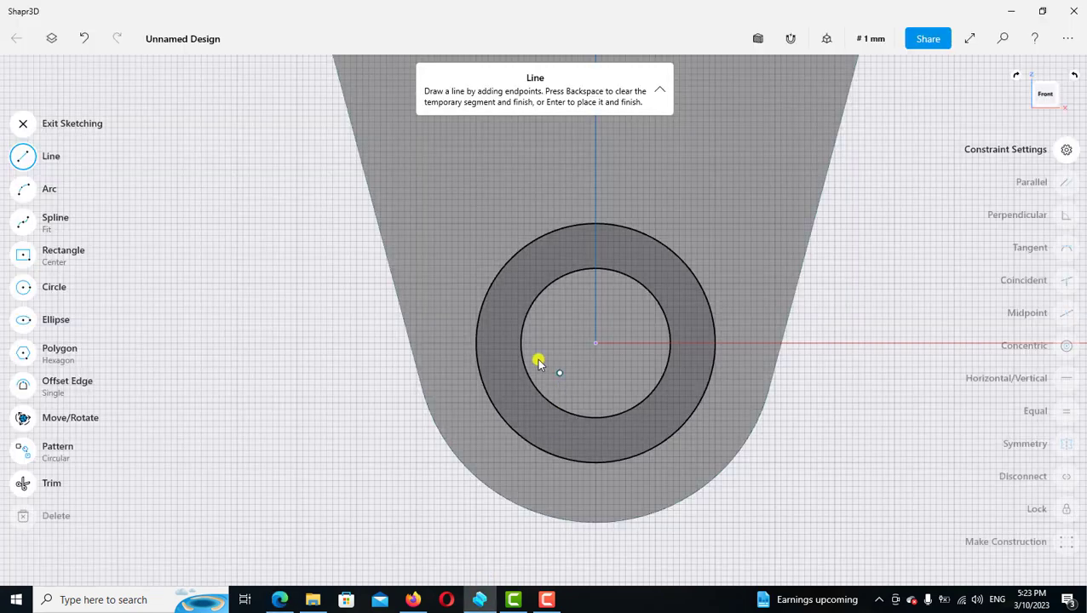
left_click(23, 256)
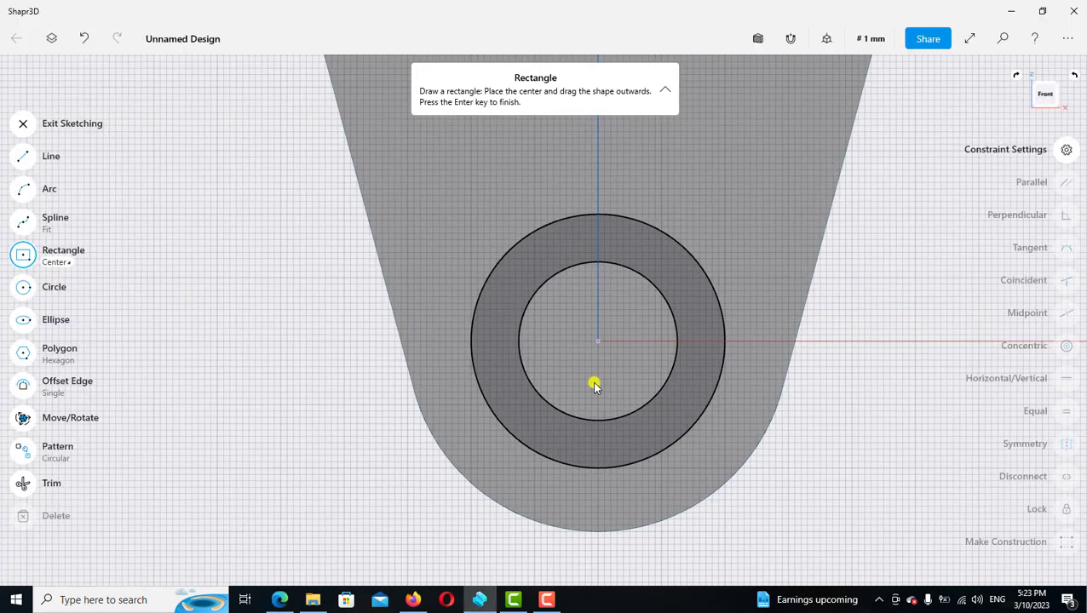
scroll(605, 345, "up", 1)
left_click(602, 340)
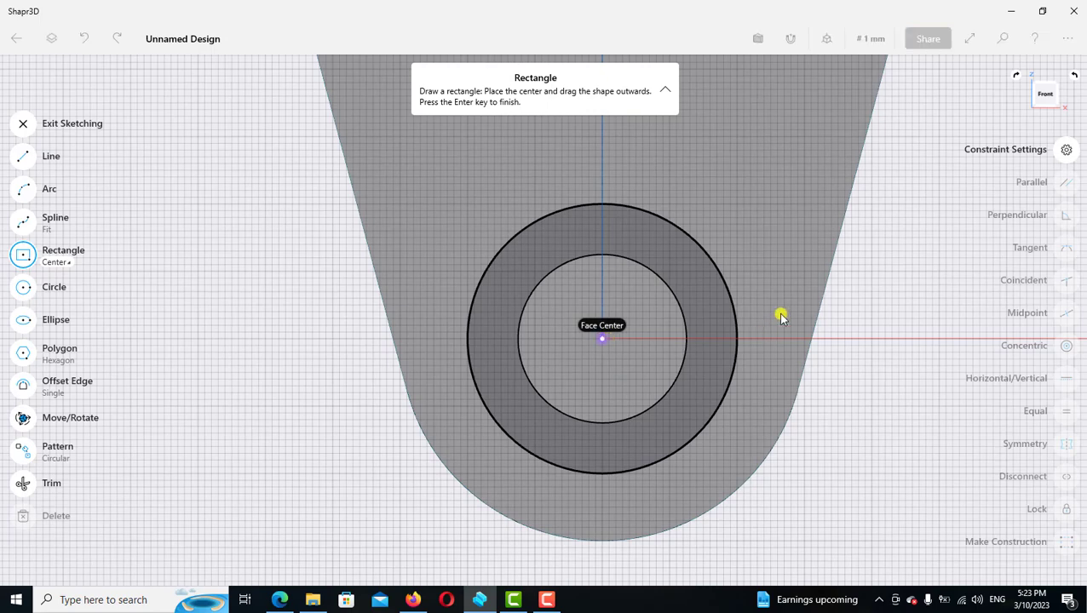
left_click(793, 293)
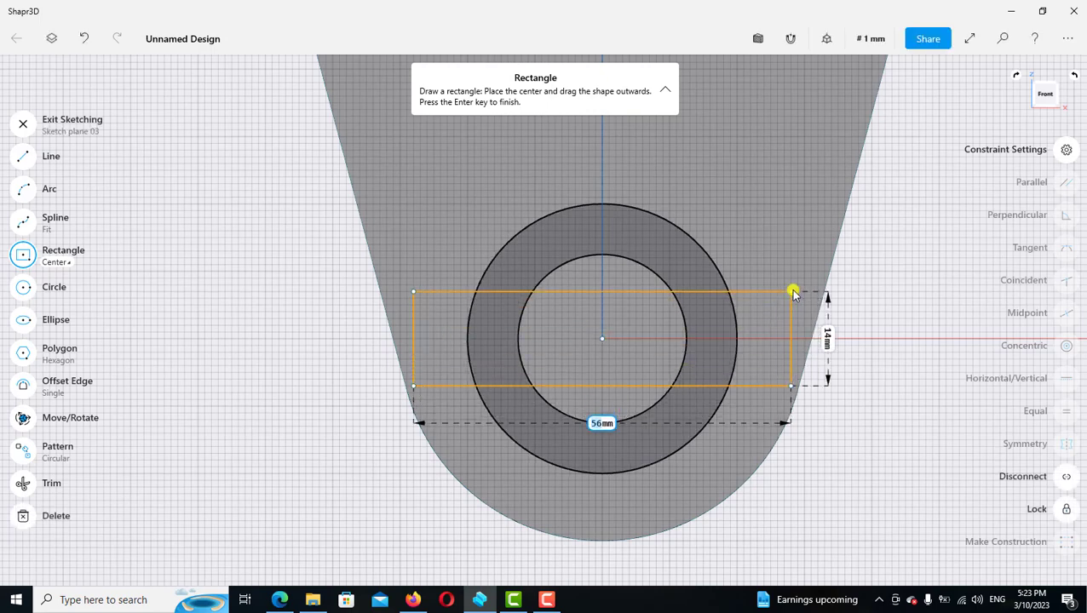
left_click(26, 258)
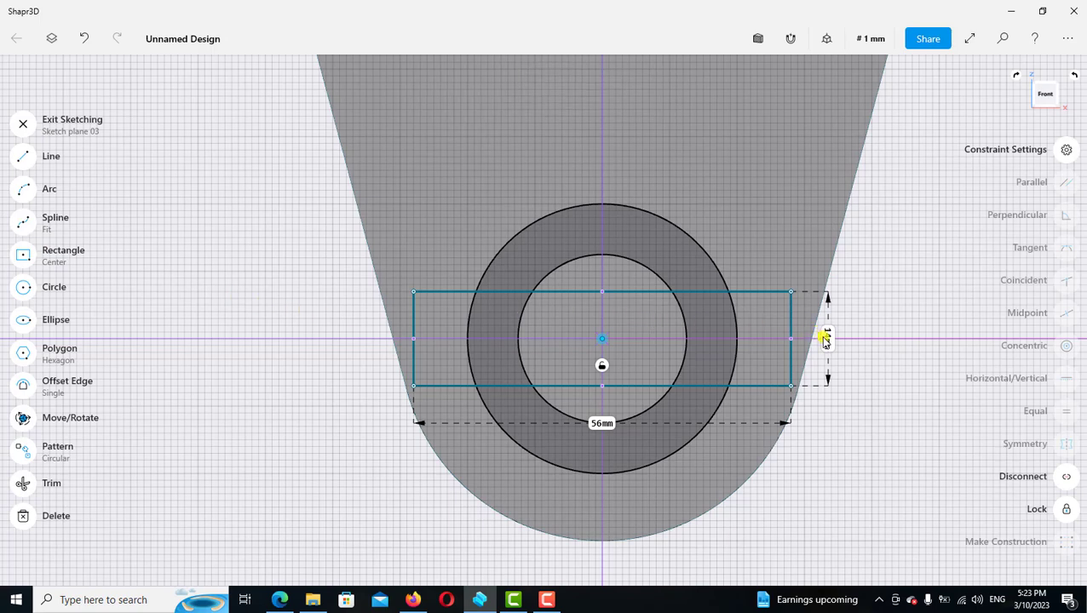
Step: Change the rectangle's 14 mm height to 20 mm
left_click(829, 339)
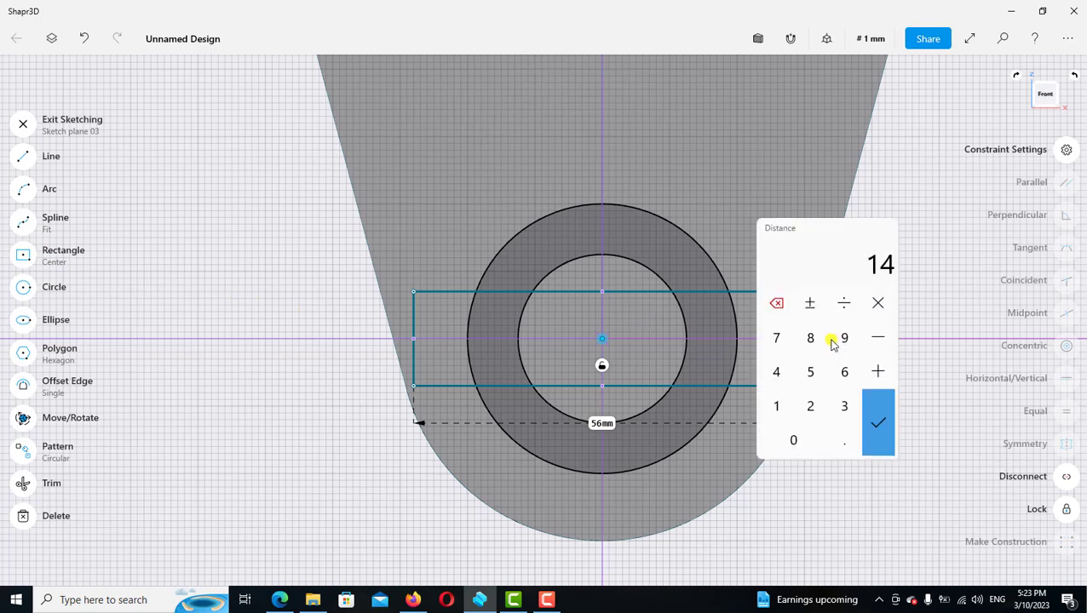
left_click(814, 408)
left_click(795, 438)
left_click(878, 425)
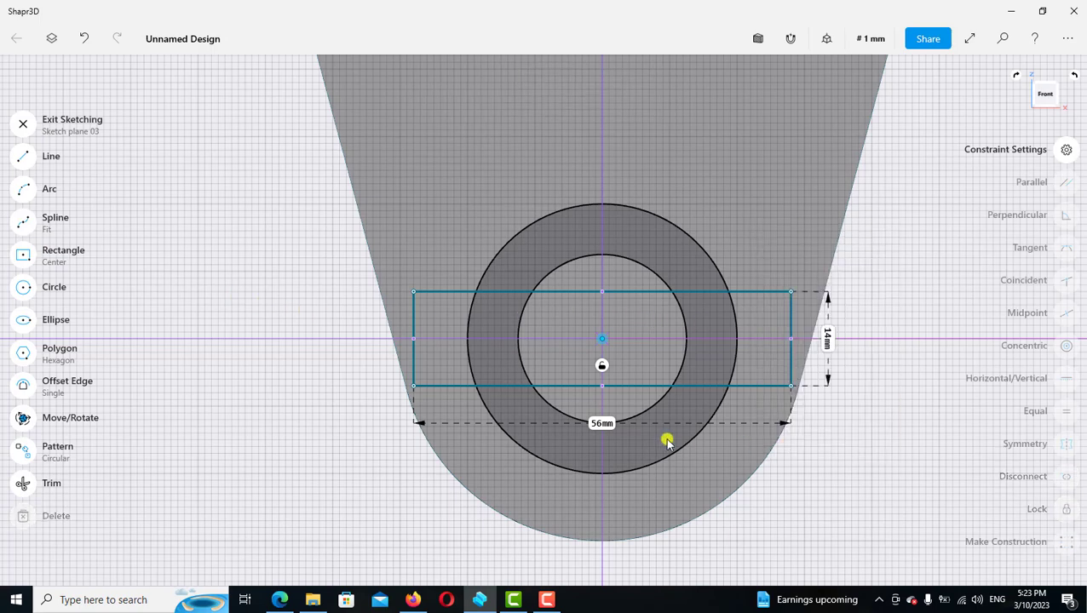
scroll(664, 440, "down", 1)
scroll(663, 438, "down", 1)
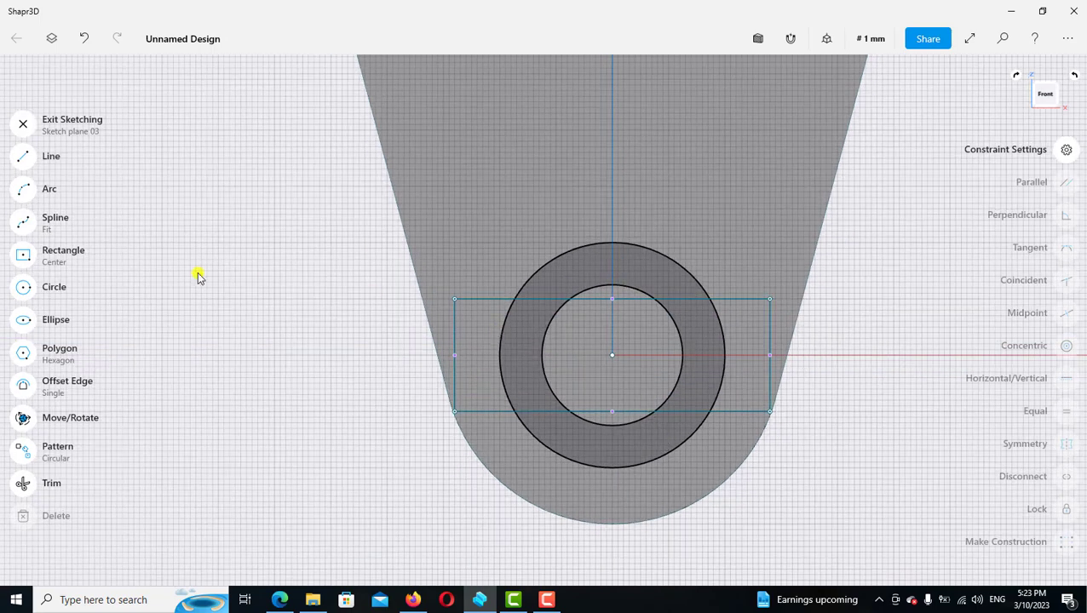
Step: Select both rectangle regions on the boss end and extrude them -8 mm to cut the slot
left_click(26, 128)
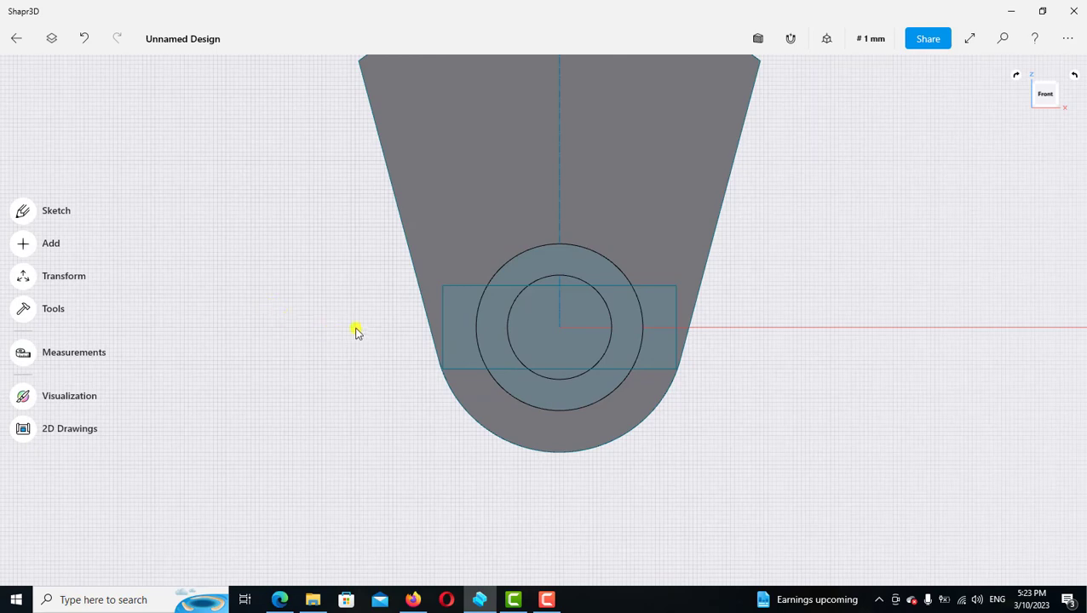
mouse_move(356, 333)
right_mouse_down()
mouse_move(377, 329)
mouse_move(377, 359)
mouse_move(670, 332)
right_mouse_up()
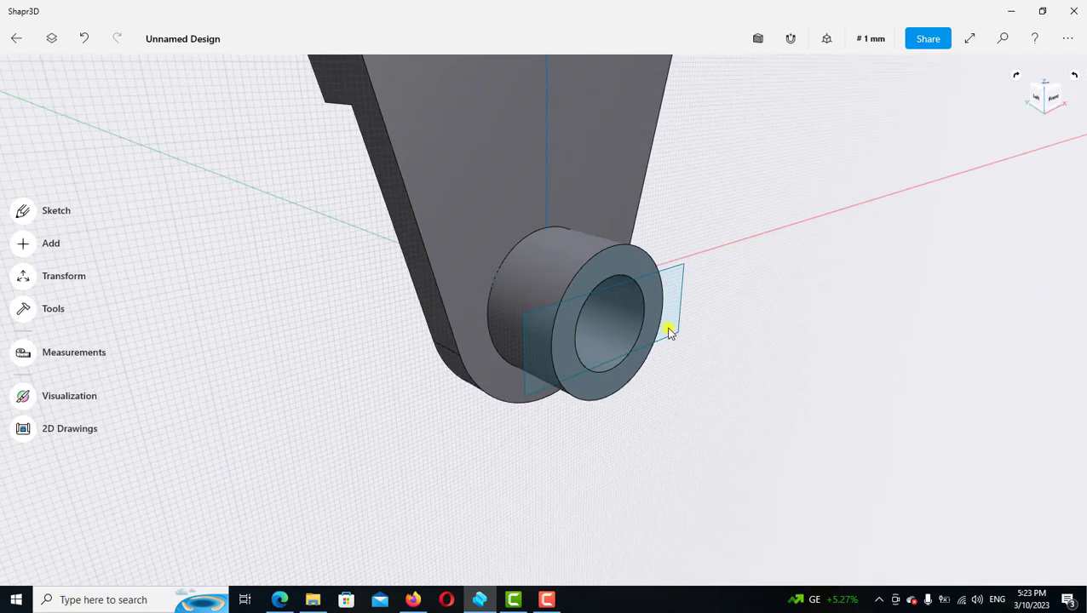
scroll(708, 342, "up", 2)
scroll(691, 365, "up", 1)
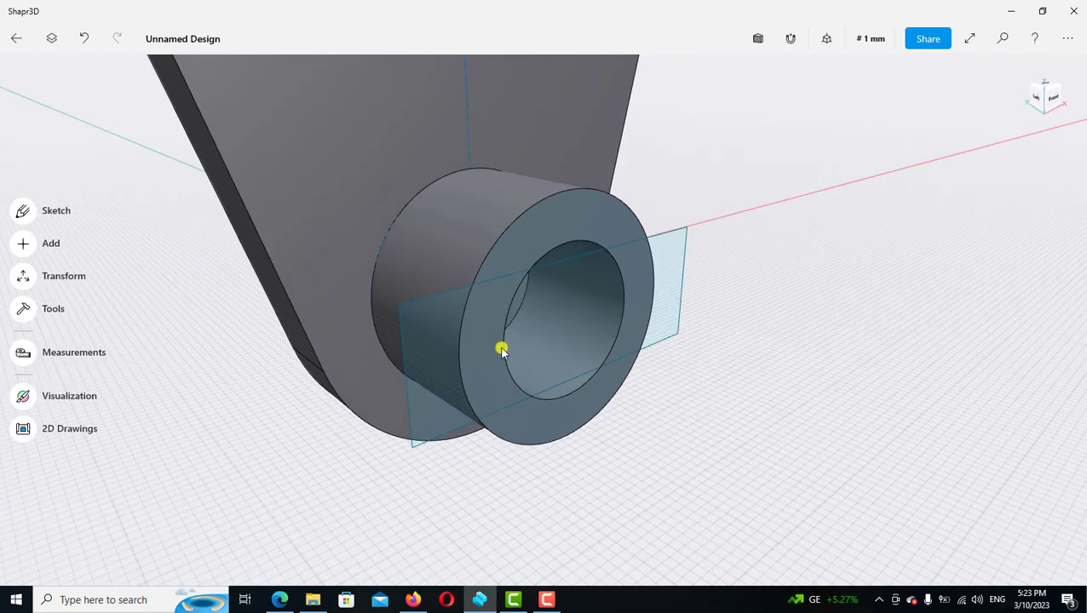
left_click(643, 304)
left_click(643, 304)
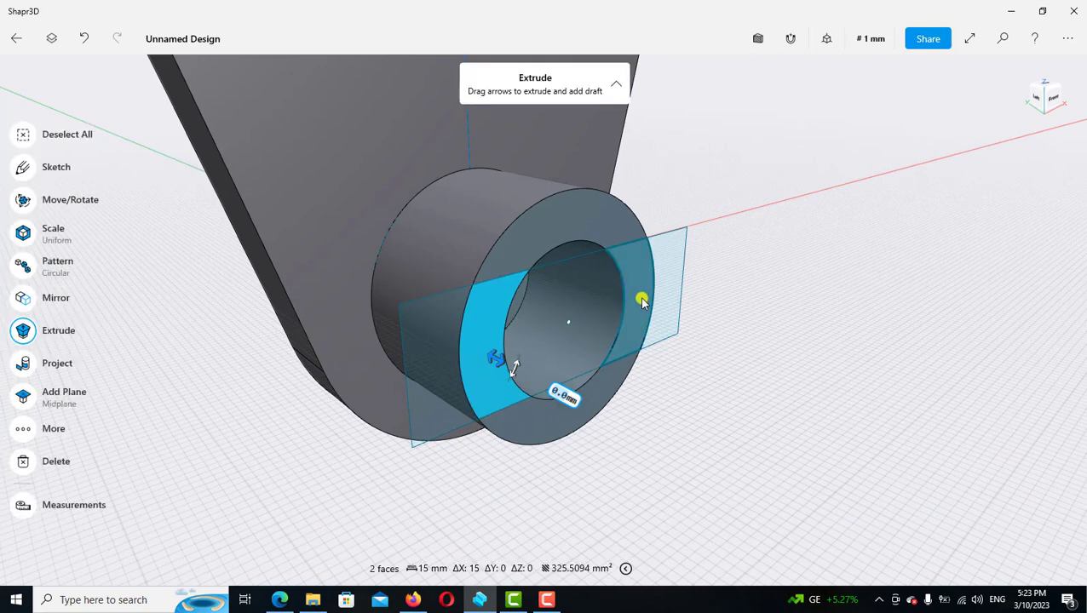
left_click_drag(652, 304, 635, 300)
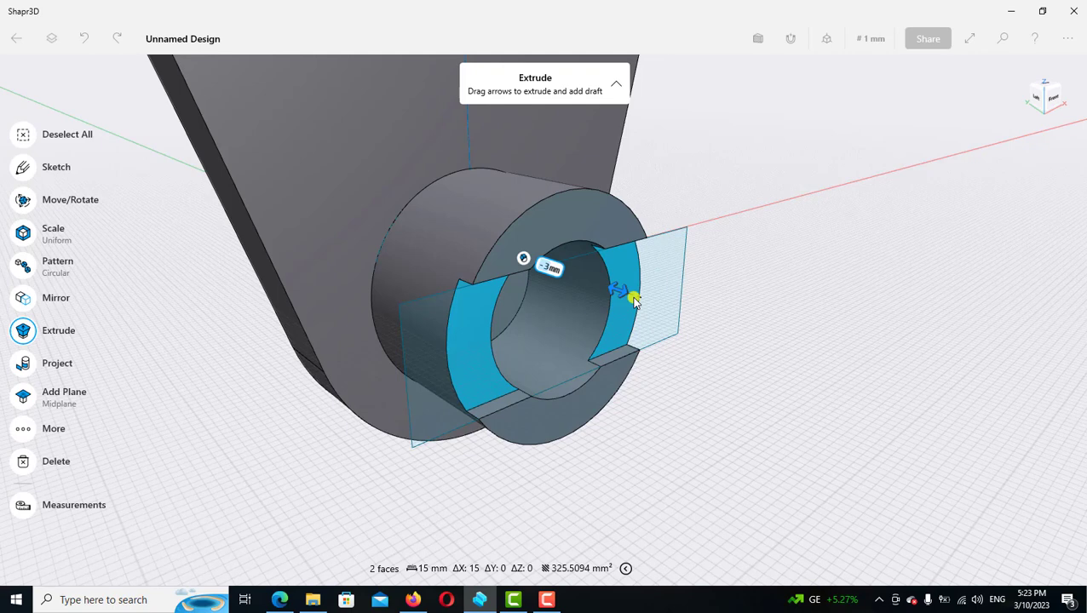
left_click(551, 268)
left_click(532, 267)
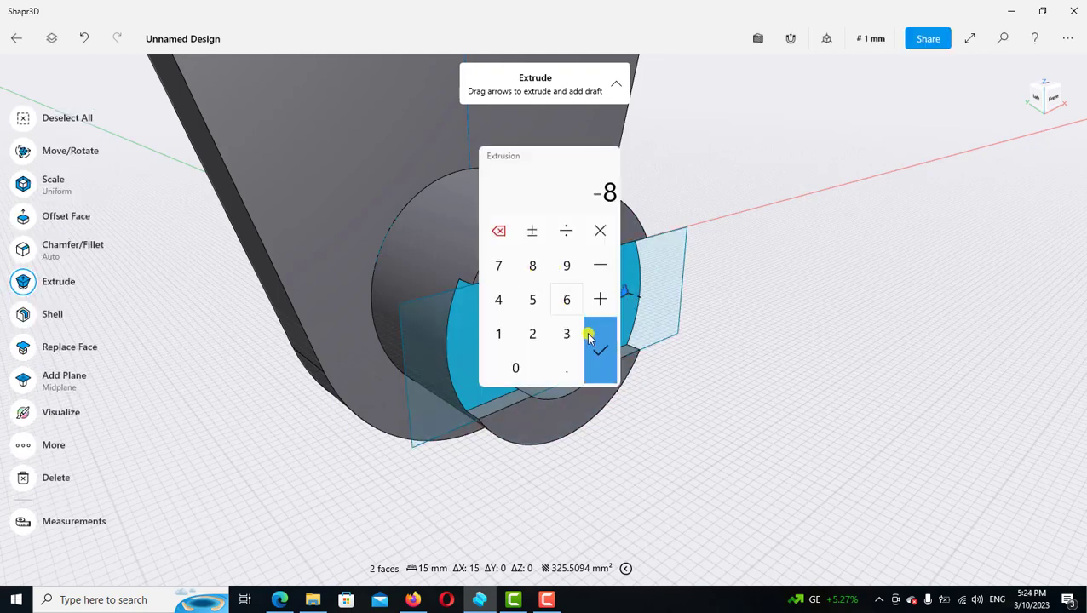
left_click(597, 351)
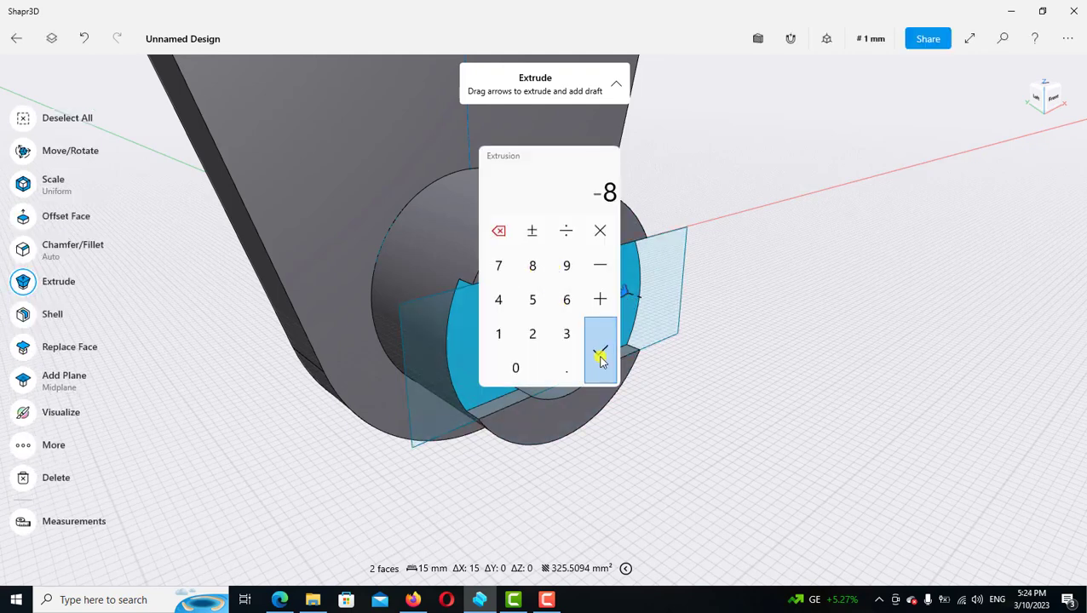
left_click(809, 452)
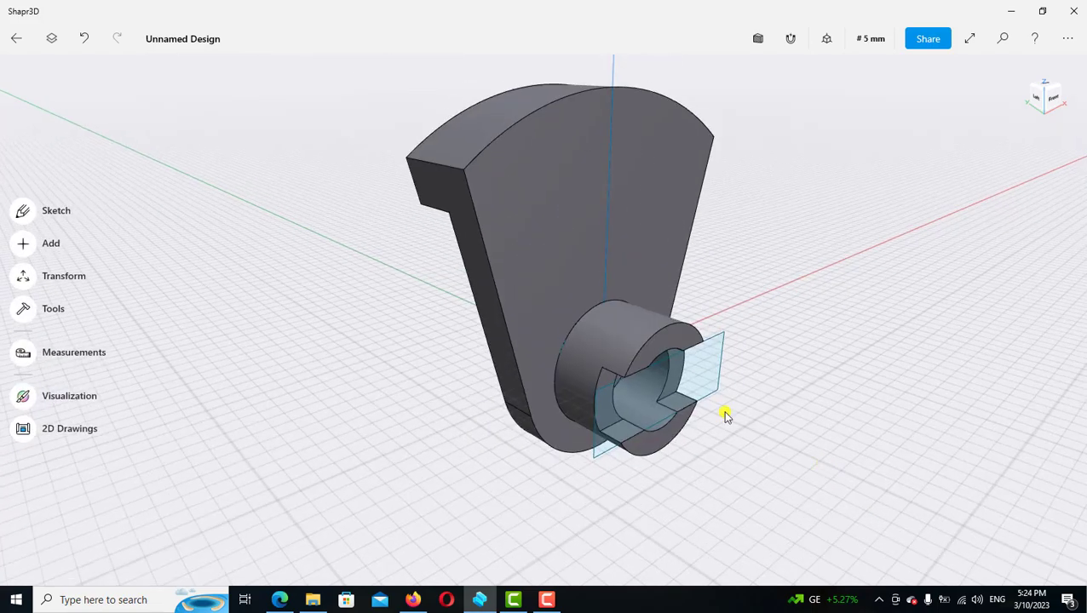
scroll(120, 145, "up", 3)
Step: Hide Sketch plane 03 in the Items list and reopen Sketch plane 01 on the plate face
scroll(102, 158, "up", 2)
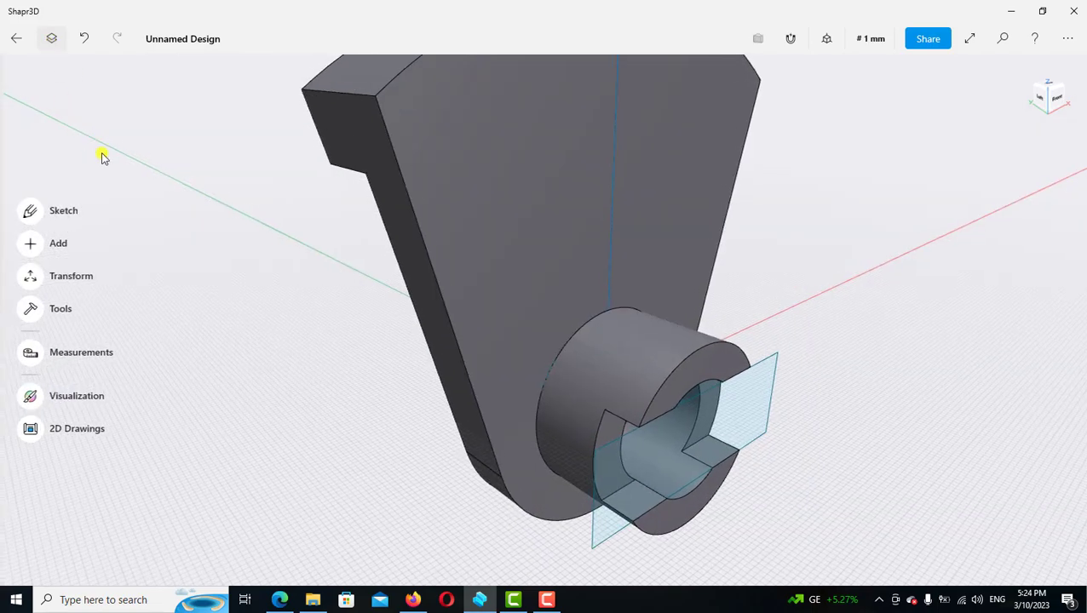
key("ctrl+i")
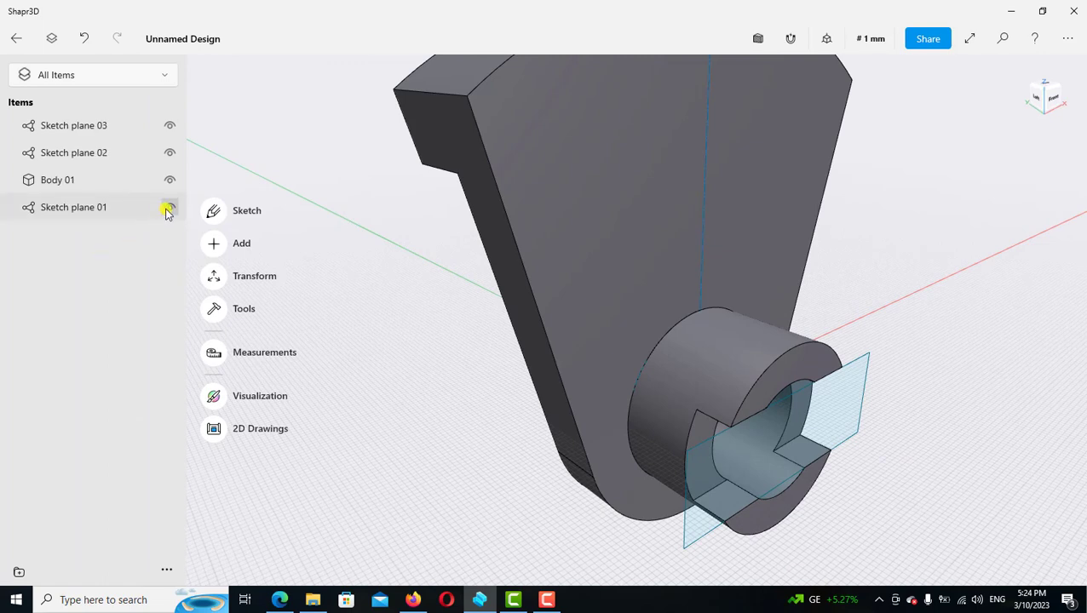
left_click(169, 128)
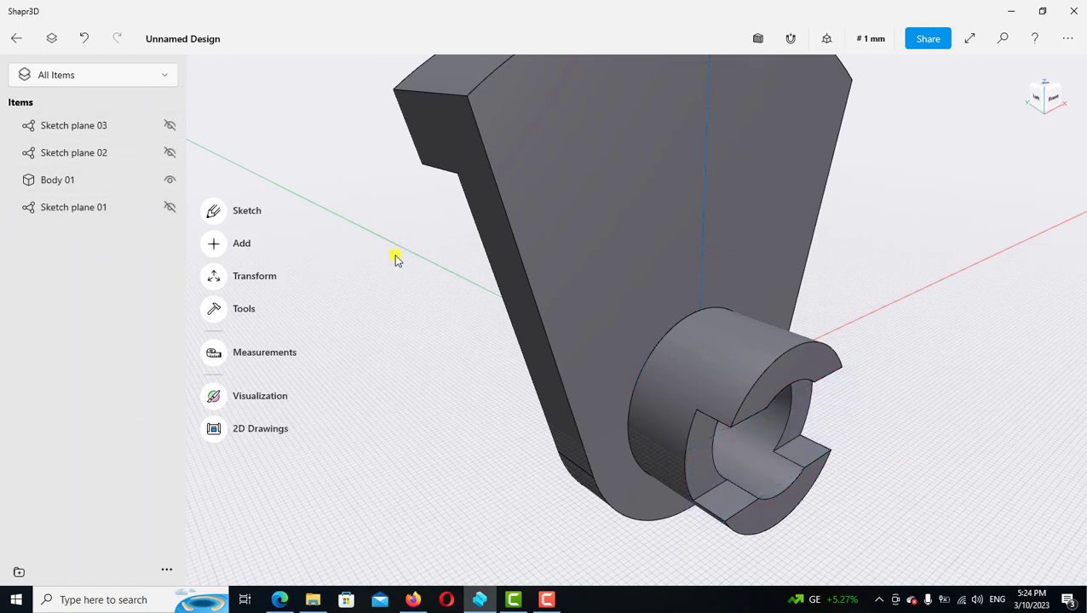
mouse_move(482, 367)
right_mouse_down()
mouse_move(891, 417)
mouse_move(856, 388)
mouse_move(867, 412)
mouse_move(869, 390)
mouse_move(763, 247)
right_mouse_up()
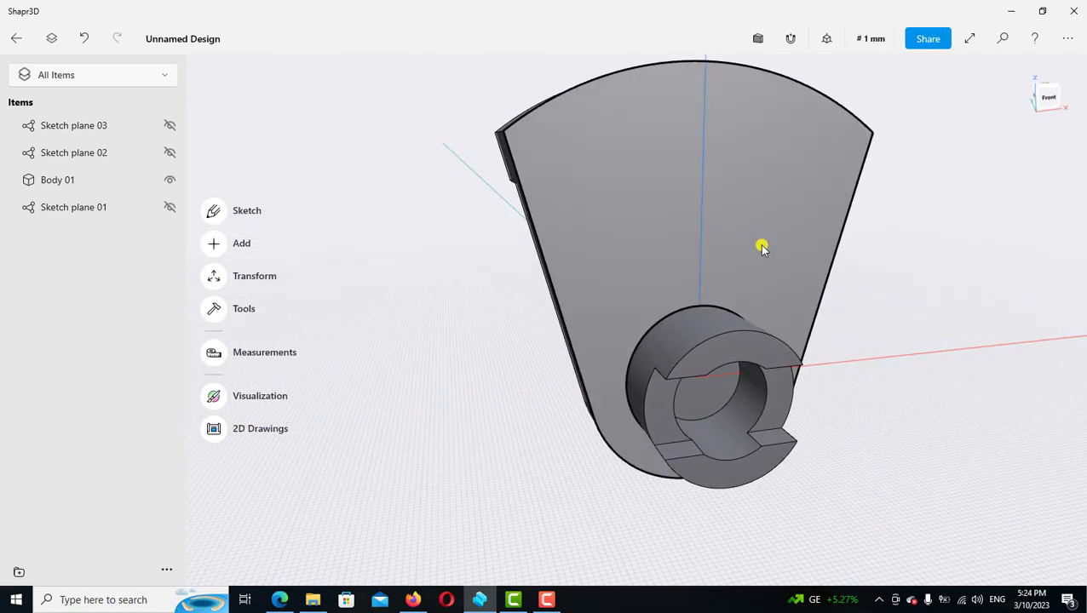
double_click(762, 248)
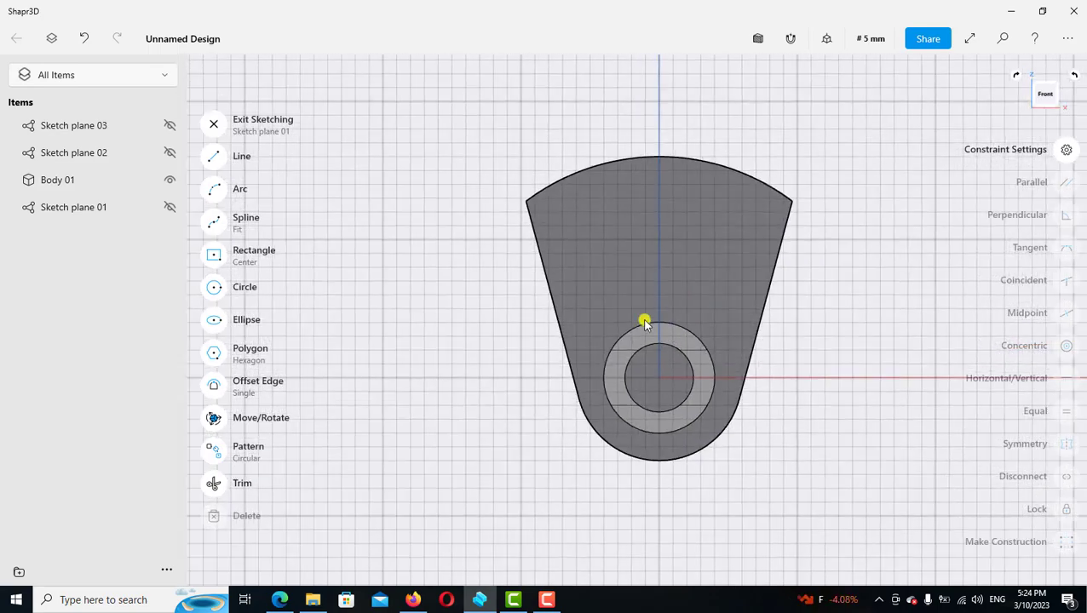
left_click(279, 600)
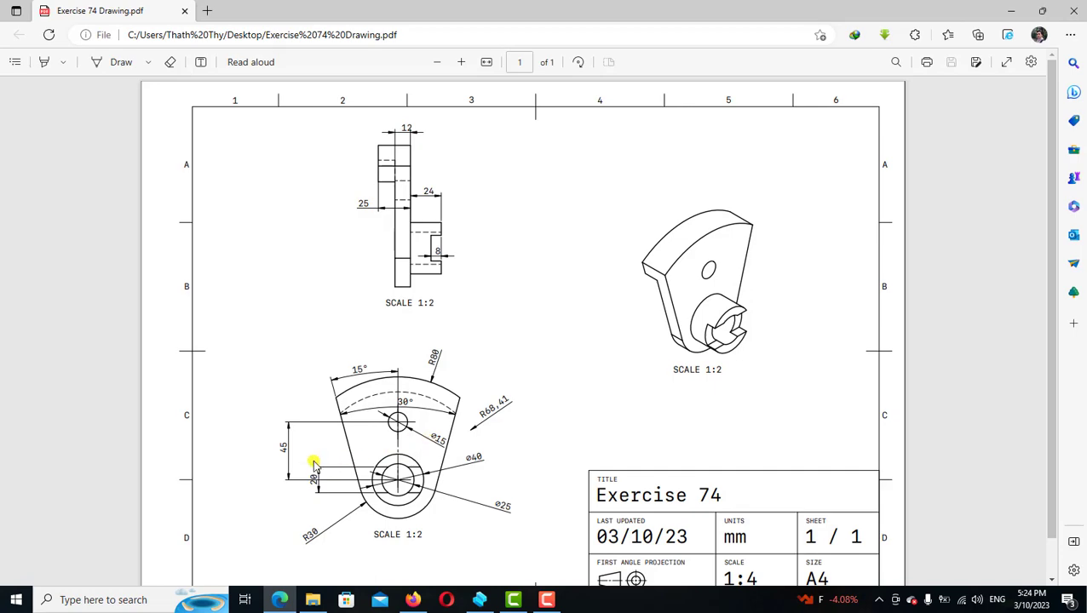
left_click(479, 600)
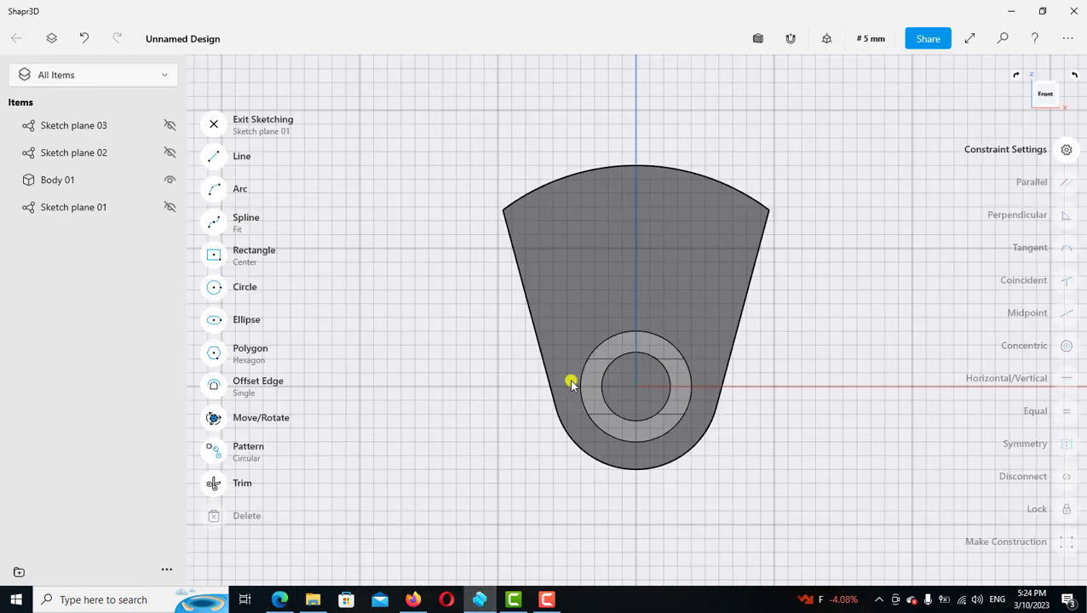
Step: Draw a Ø15 mm circle centred on the sketch's vertical axis
left_click(214, 287)
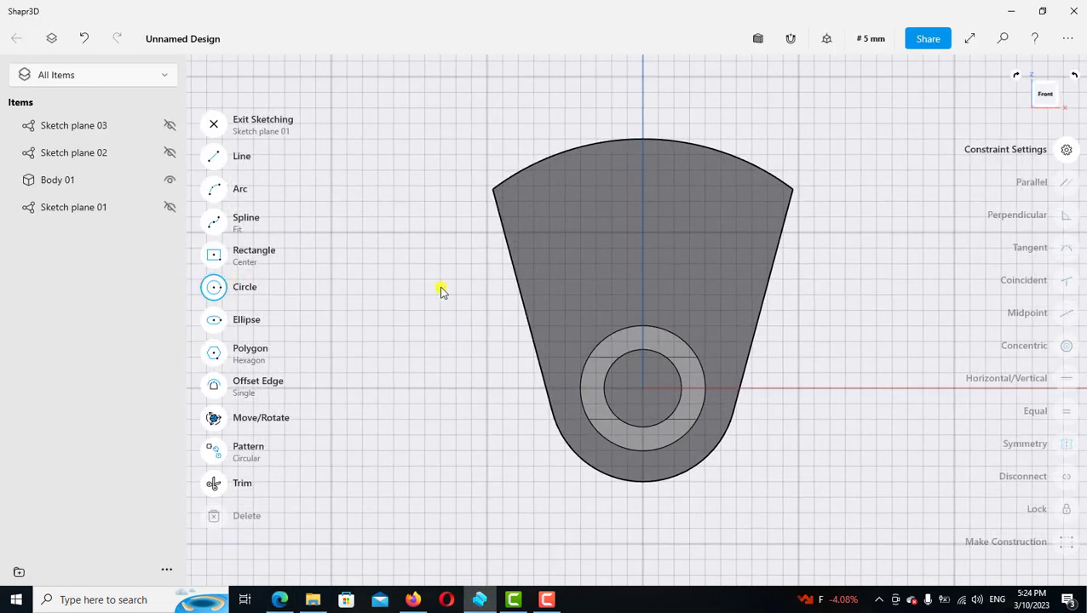
scroll(633, 269, "up", 2)
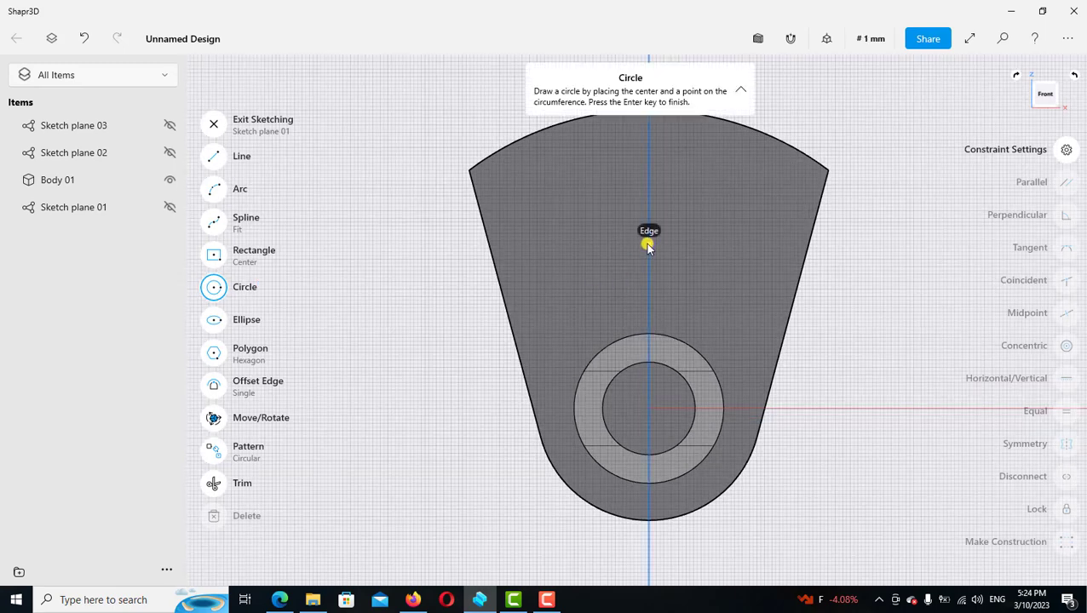
left_click(648, 244)
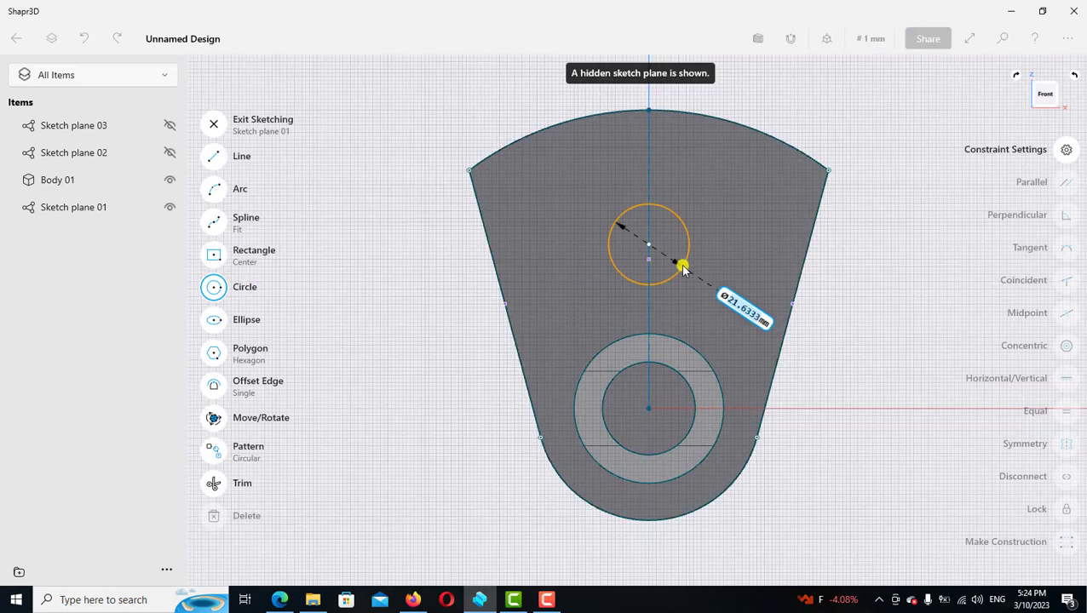
type("15")
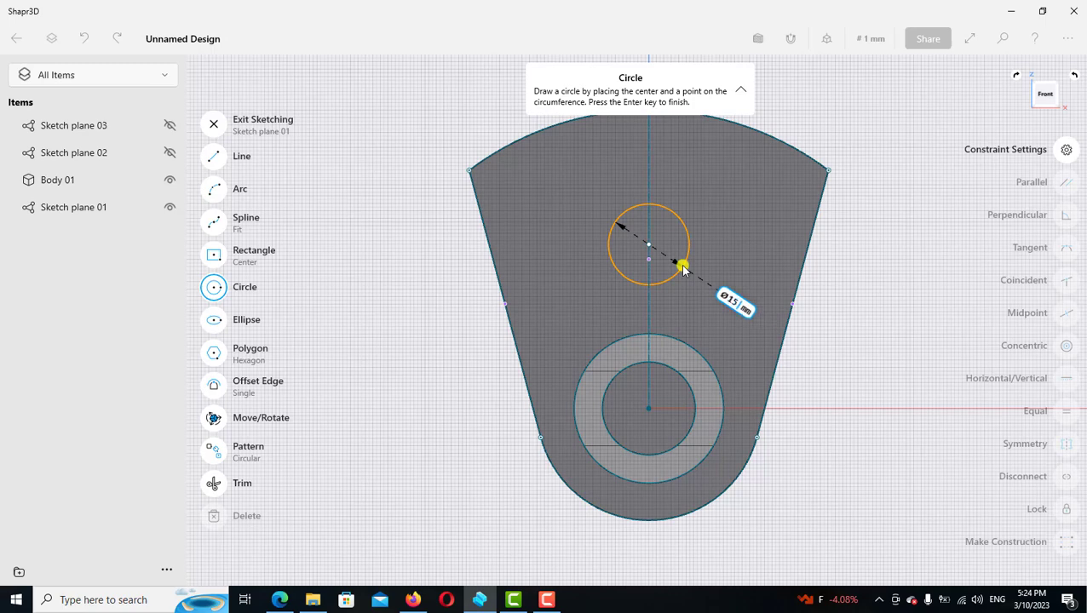
key("Return")
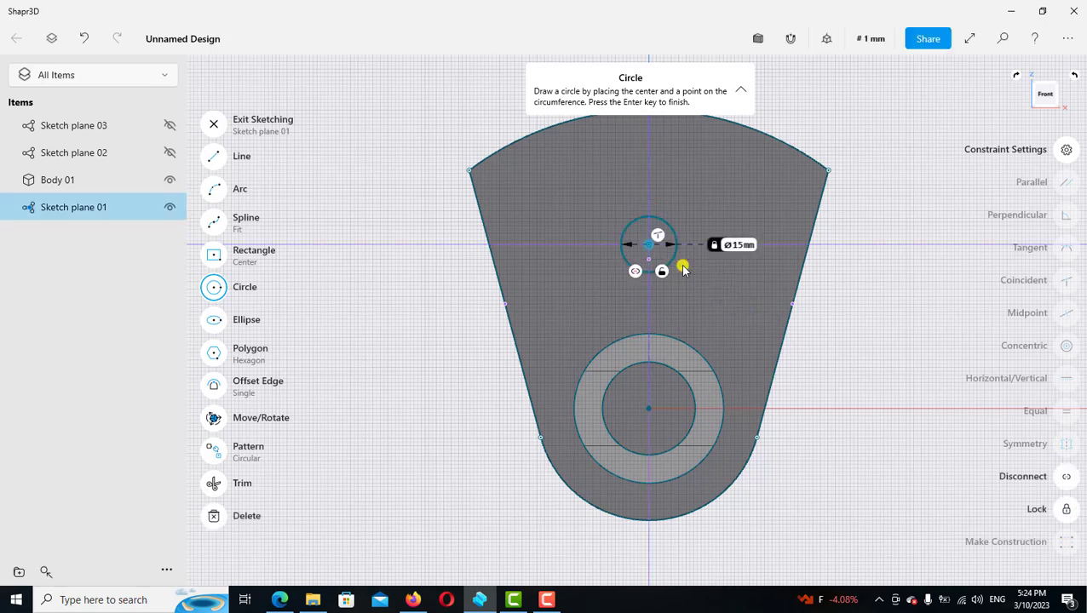
left_click(213, 287)
Step: Change the circle's 44 mm distance from the bore centre to 45 mm
left_click(650, 409)
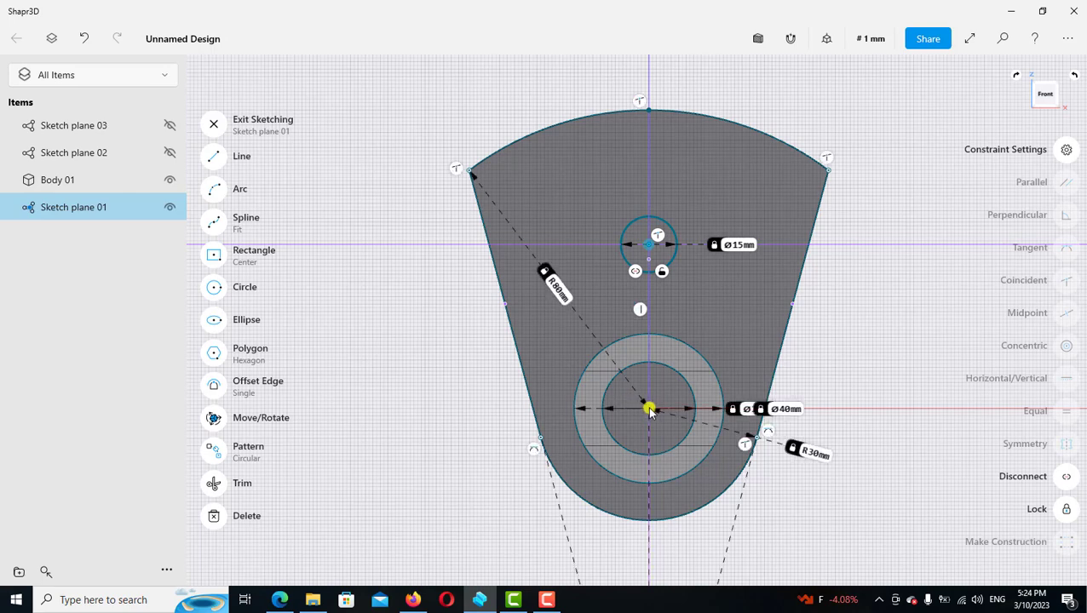
left_click(647, 250)
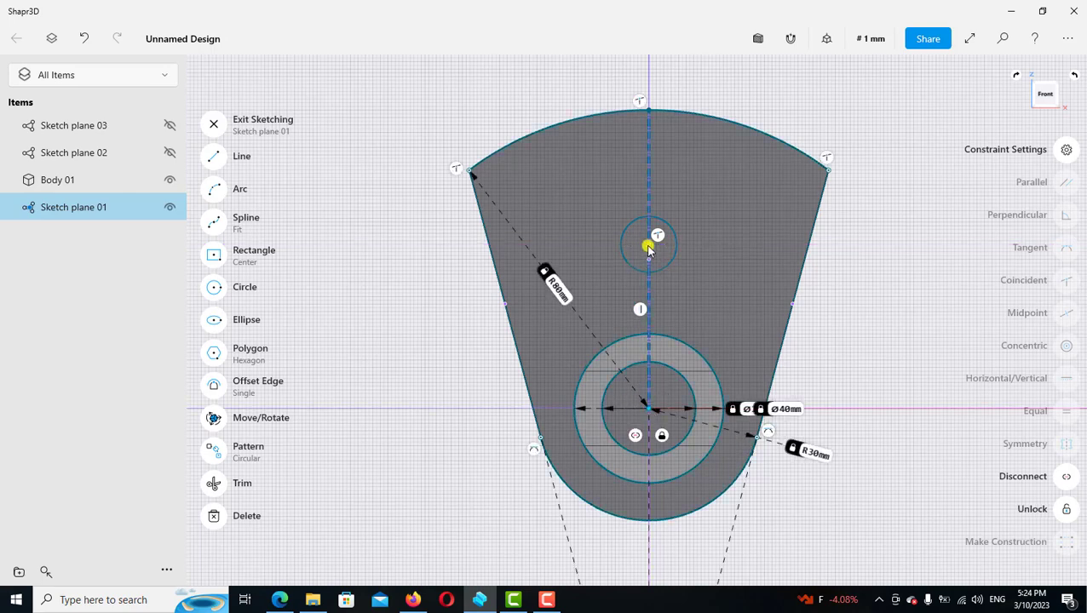
left_click(647, 249)
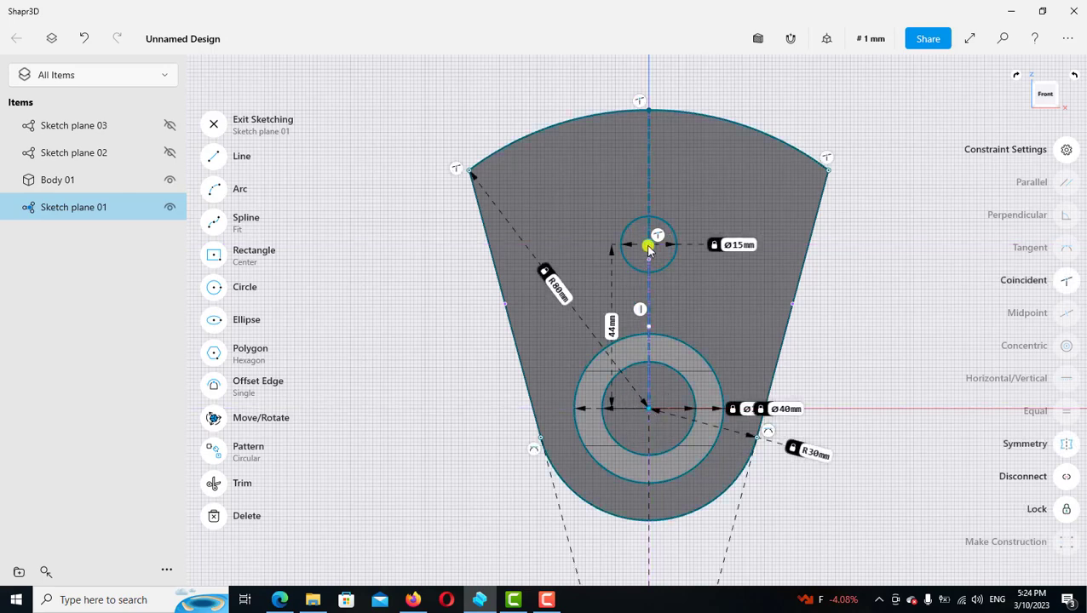
left_click(611, 325)
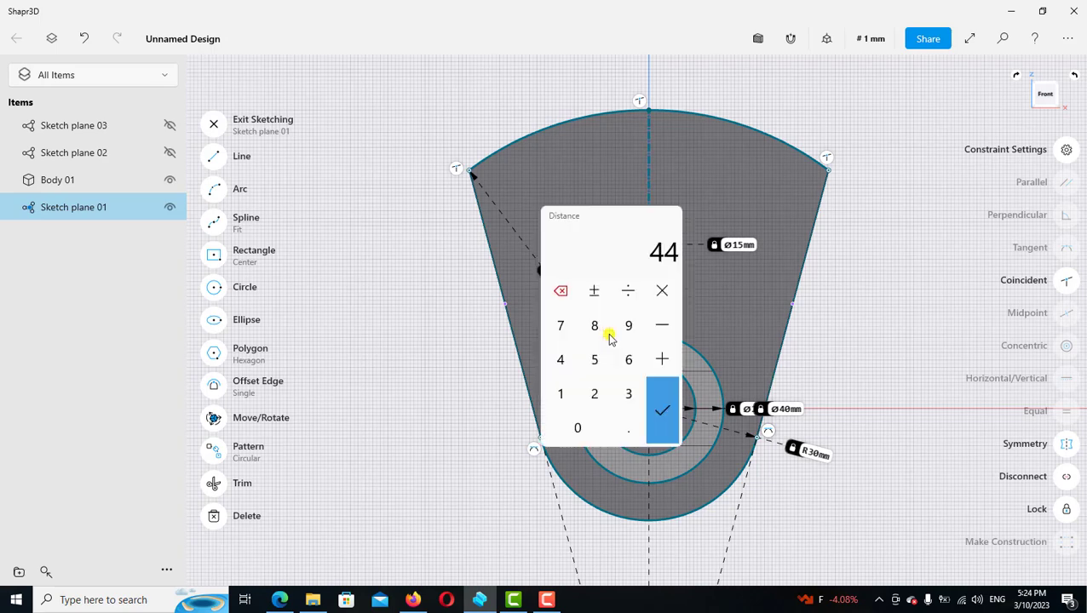
left_click(564, 362)
left_click(596, 360)
left_click(662, 407)
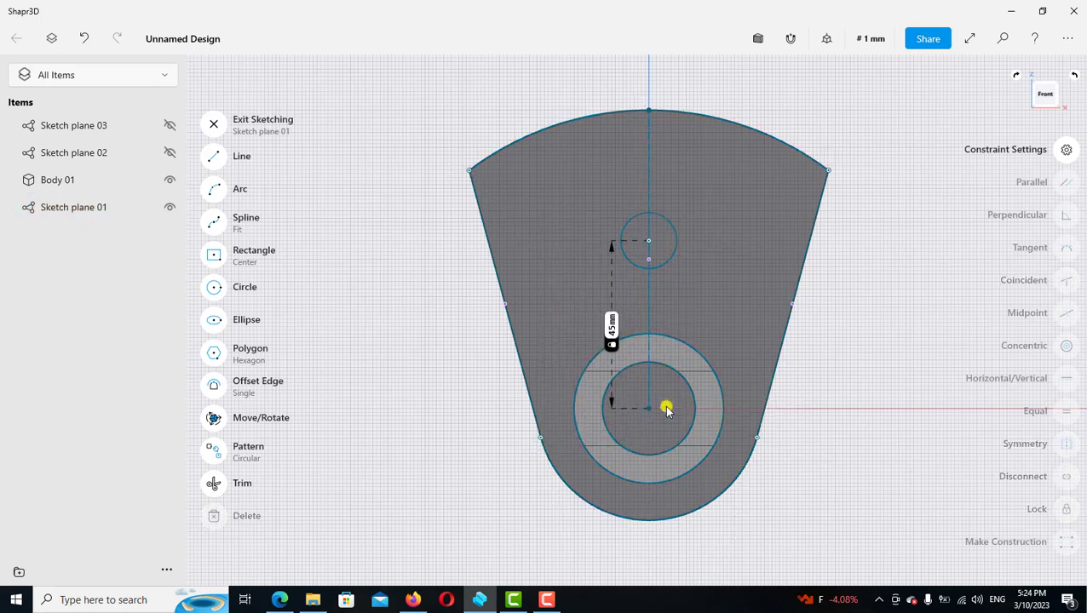
left_click(457, 361)
scroll(457, 362, "down", 2)
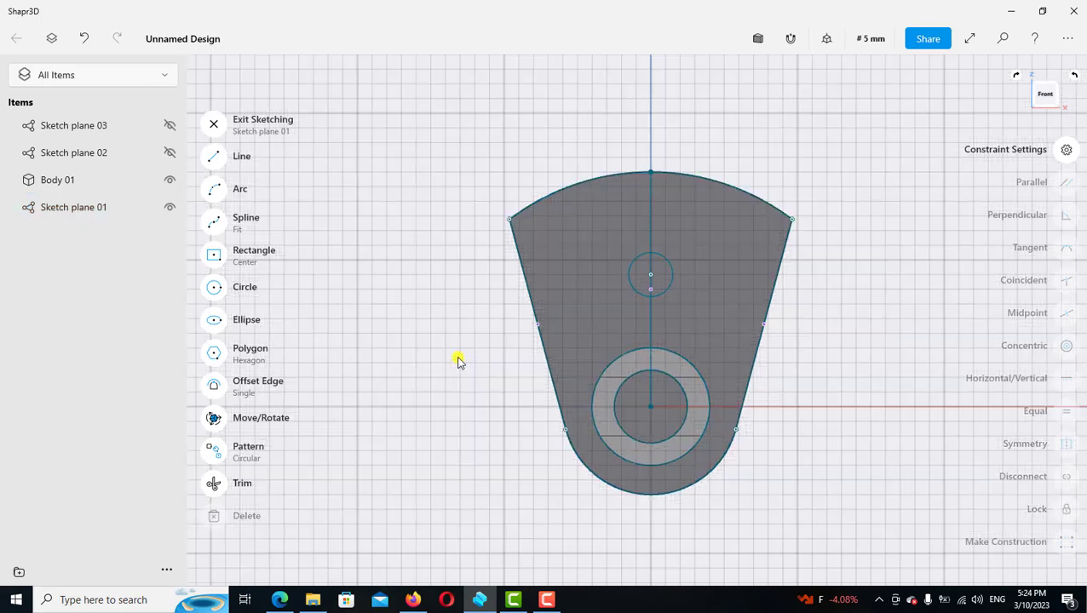
Step: Exit the sketch and extrude the Ø15 circle -34 mm to cut a hole through the plate
left_click(217, 128)
mouse_move(509, 291)
right_mouse_down()
mouse_move(558, 311)
mouse_move(640, 284)
mouse_move(658, 263)
right_mouse_up()
scroll(656, 273, "up", 2)
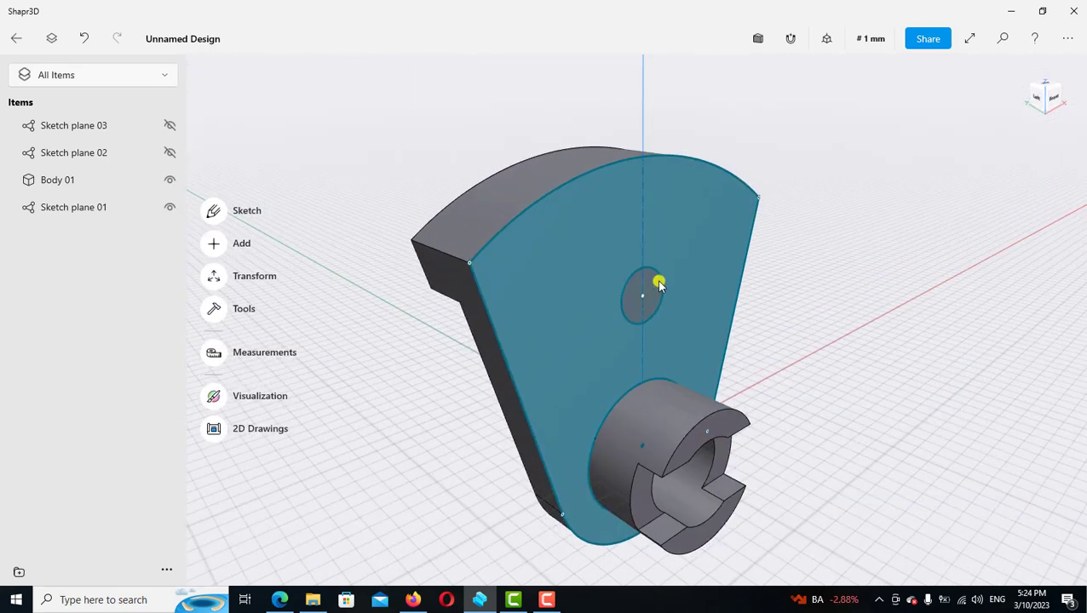
scroll(655, 294, "up", 2)
left_click(655, 297)
left_click(654, 297)
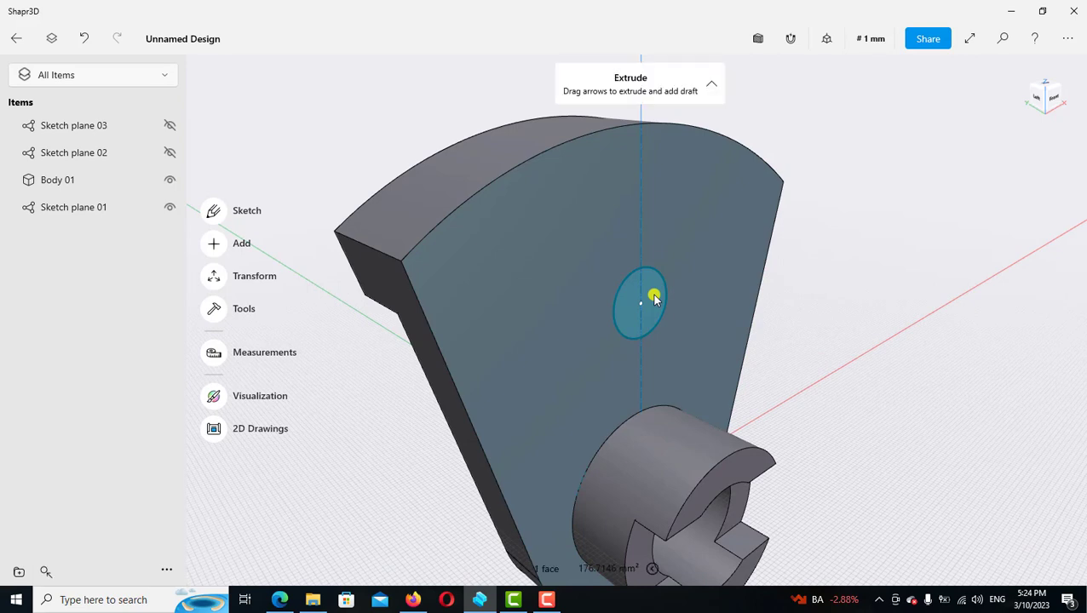
left_click_drag(645, 293, 554, 279)
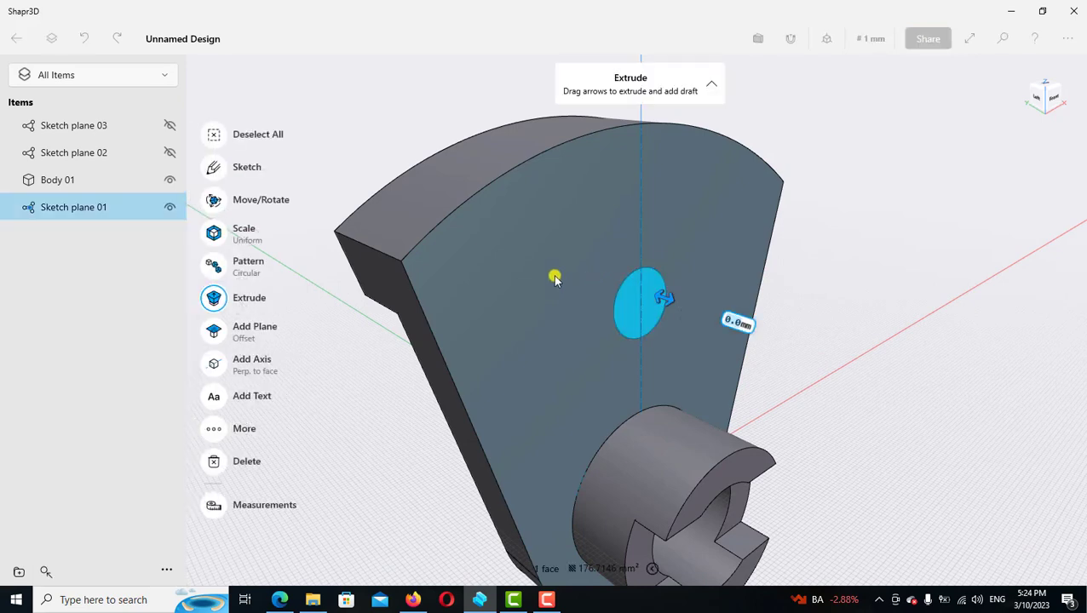
left_click(827, 292)
scroll(833, 290, "down", 5)
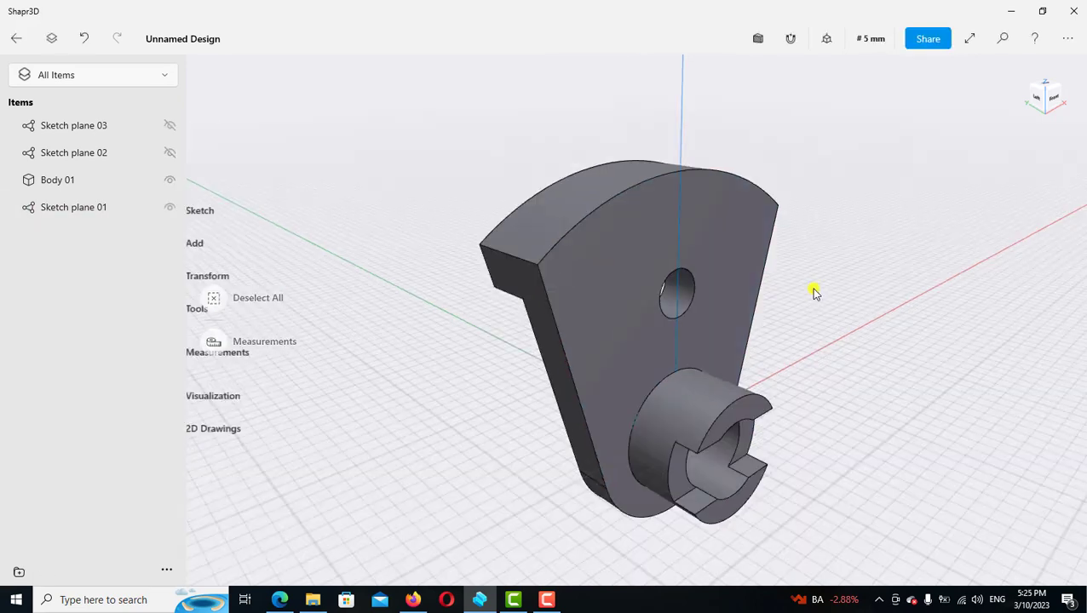
scroll(767, 272, "up", 2)
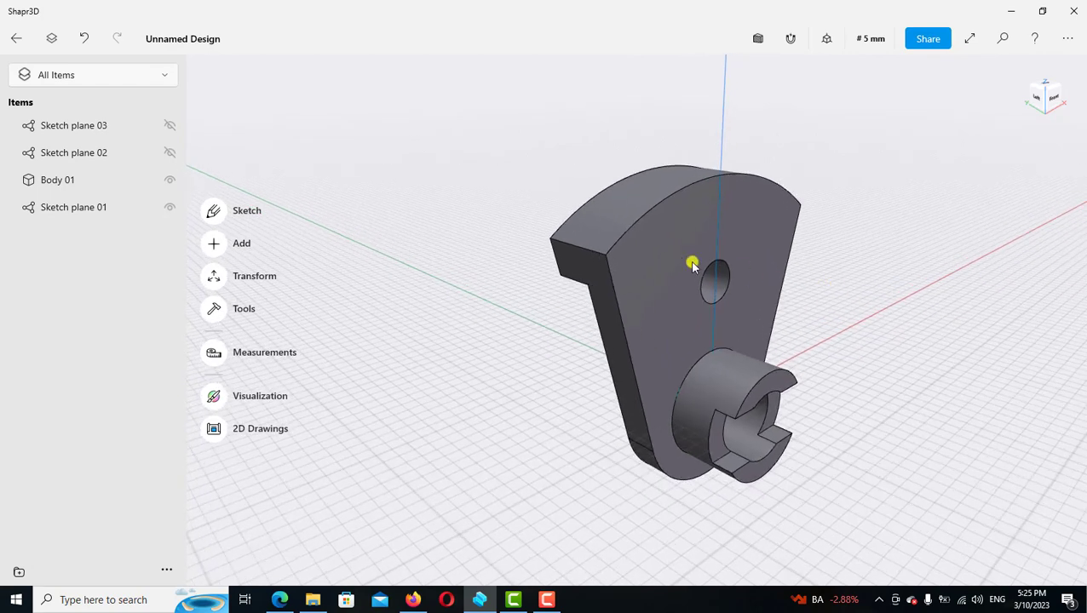
Step: Colour Body 01 red (#DE3737) using Visualize's colour picker
left_click(106, 180)
left_click(274, 296)
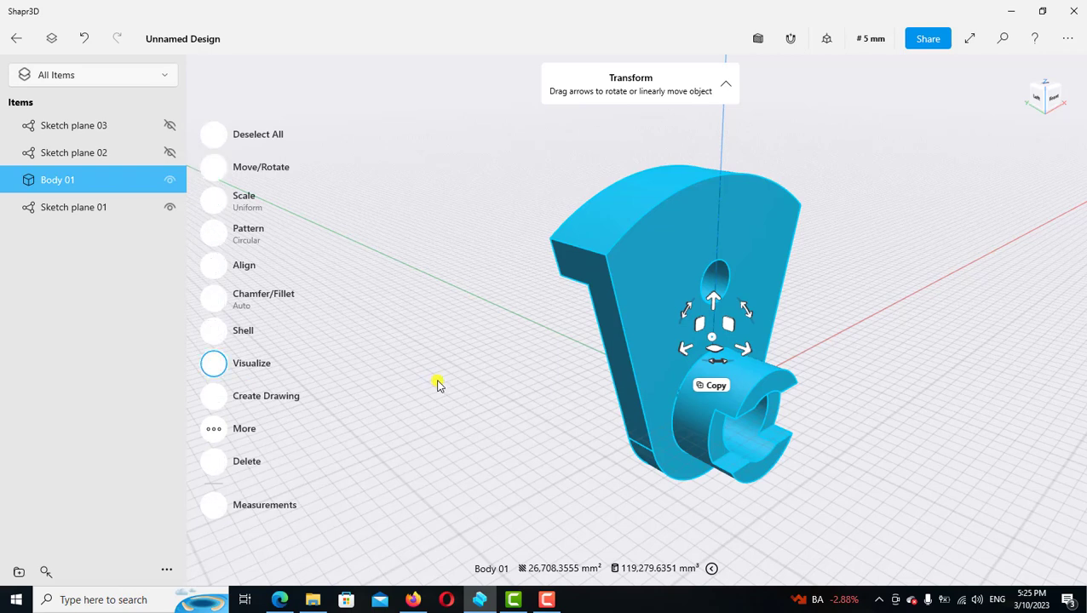
key("v")
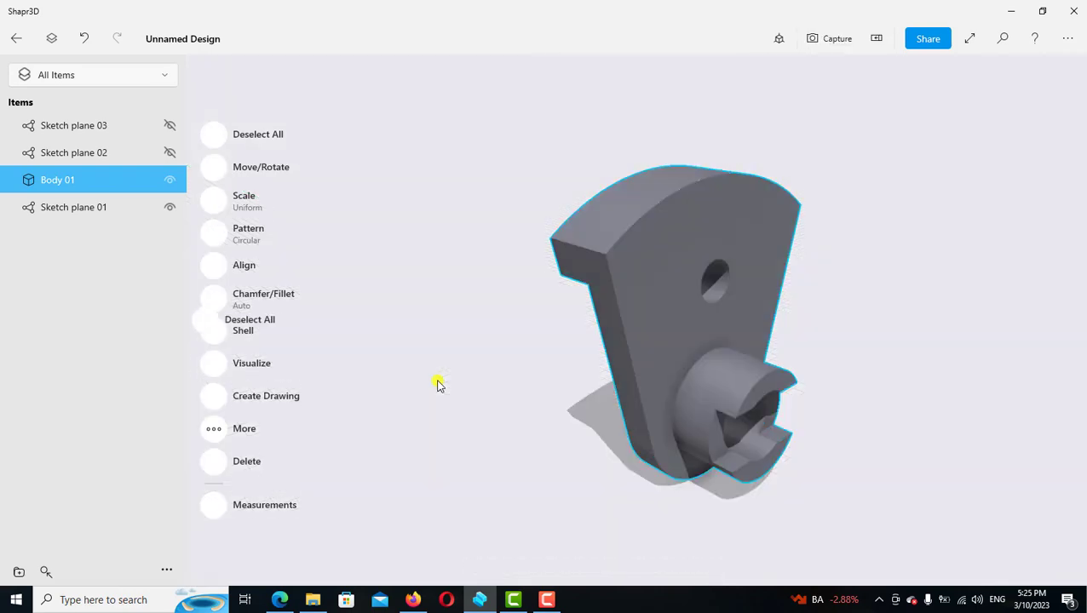
scroll(952, 453, "down", 2)
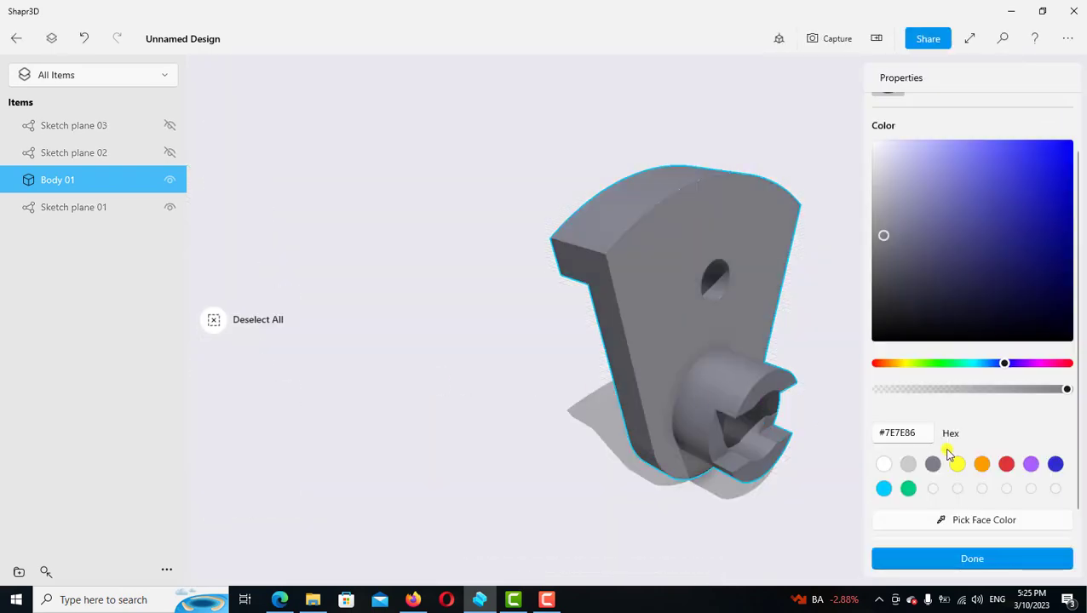
left_click(1008, 443)
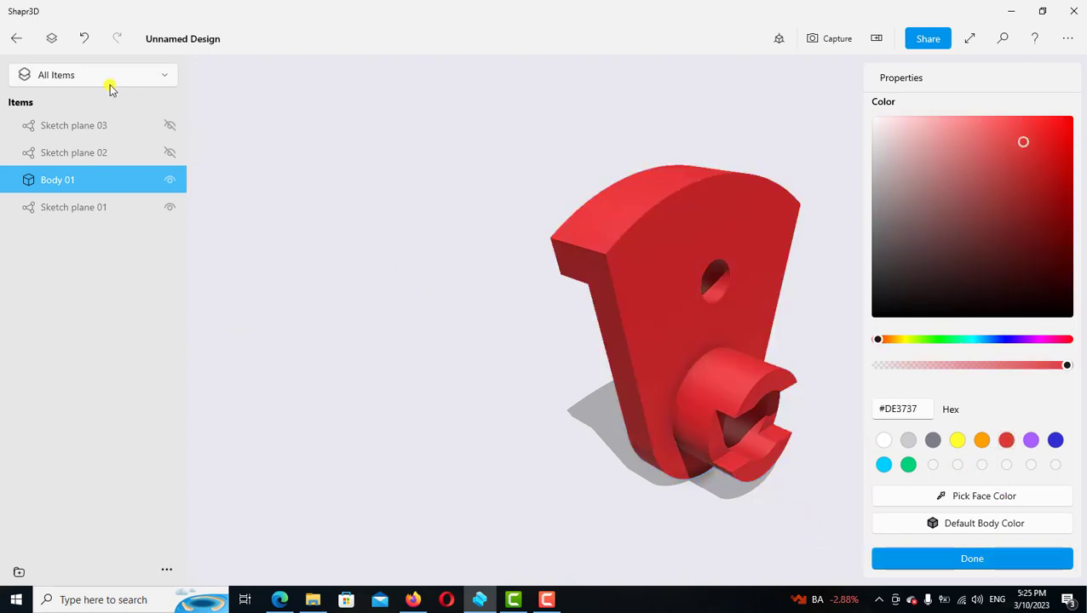
left_click(16, 40)
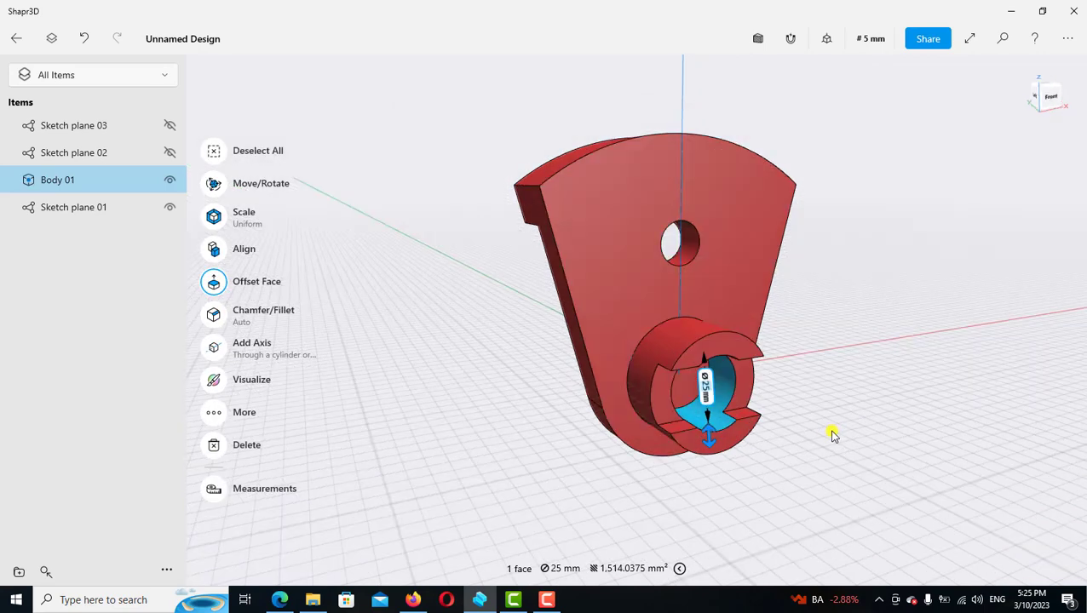
Step: Select the slot's side and end faces on the boss
scroll(849, 450, "up", 2)
scroll(799, 407, "up", 2)
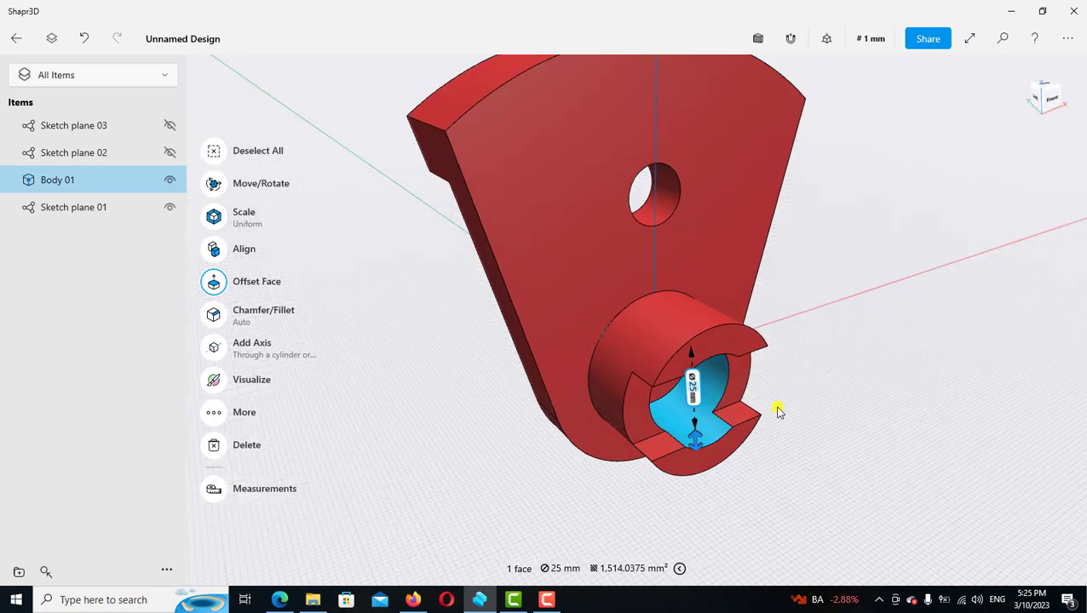
scroll(777, 410, "up", 2)
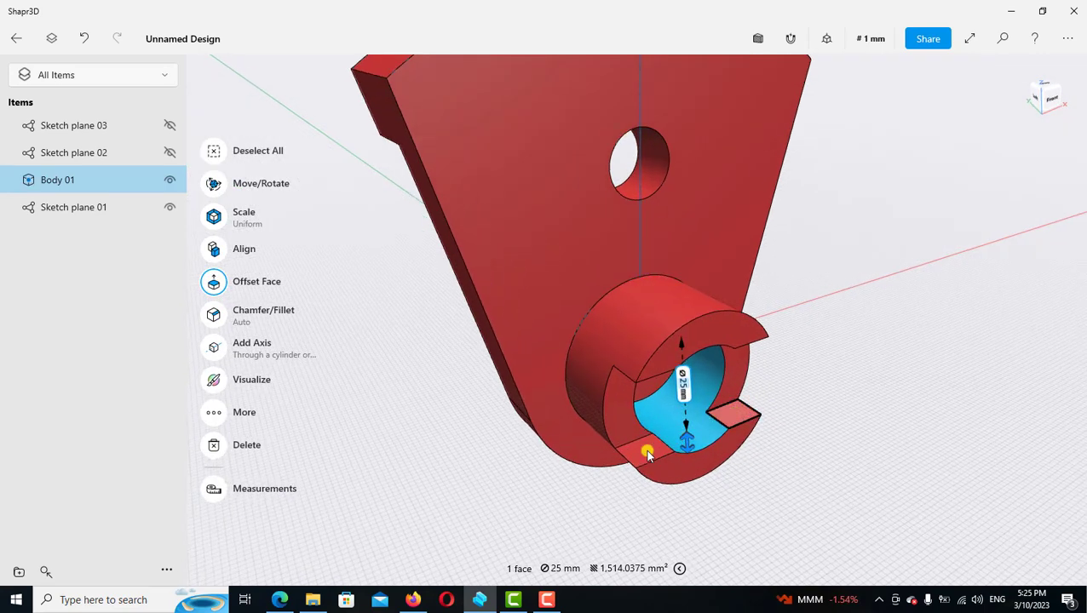
left_click(646, 449)
left_click(642, 421)
left_click(707, 401)
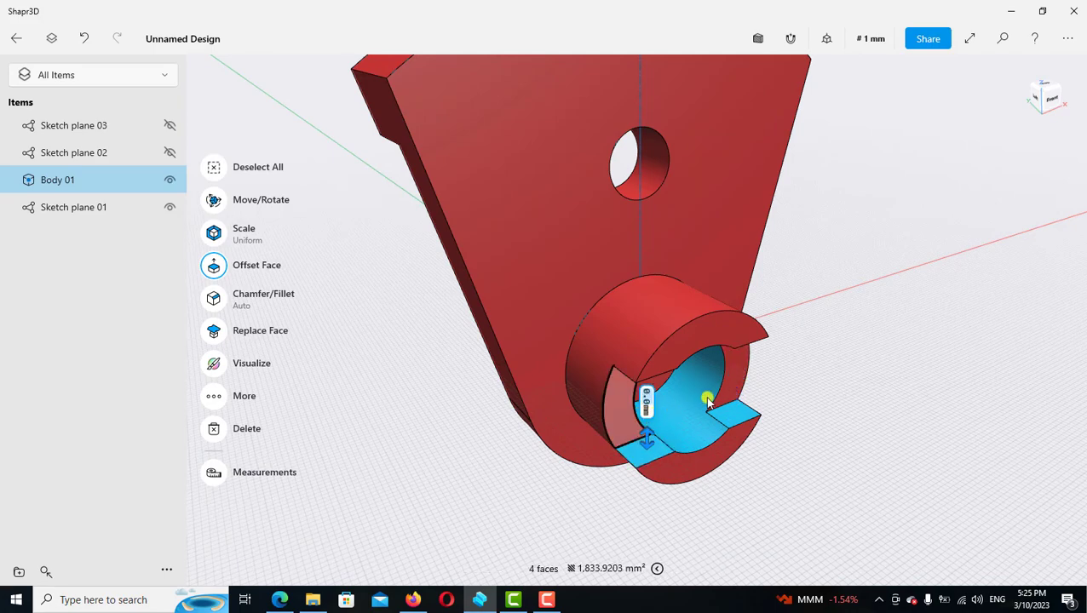
left_click(734, 380)
scroll(851, 412, "down", 3)
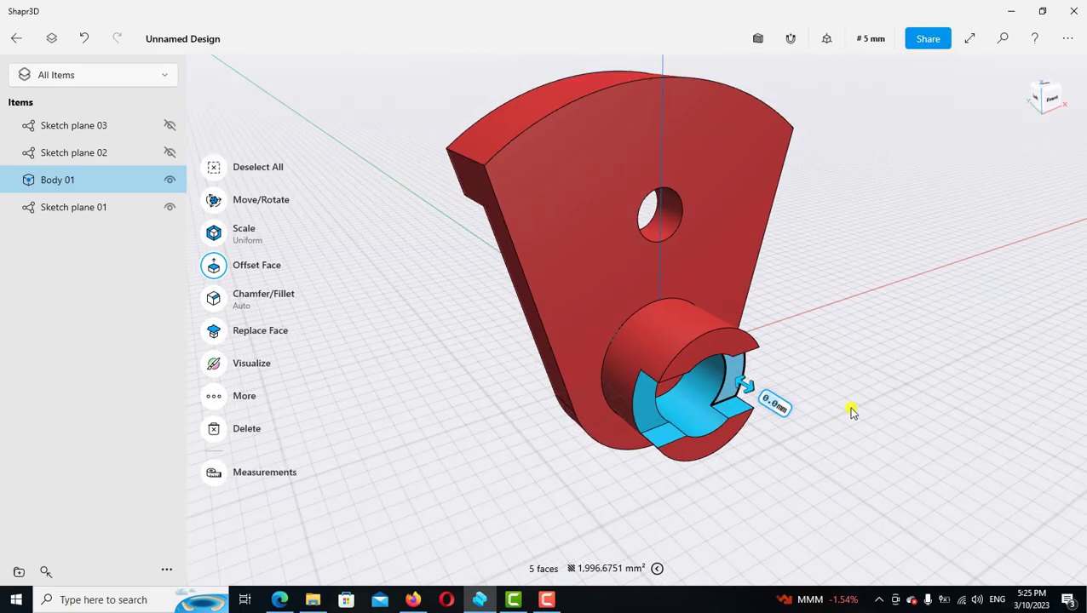
Step: Add the bore faces and the through hole's inner face, then open their colour properties
right_click_drag(849, 364, 815, 348)
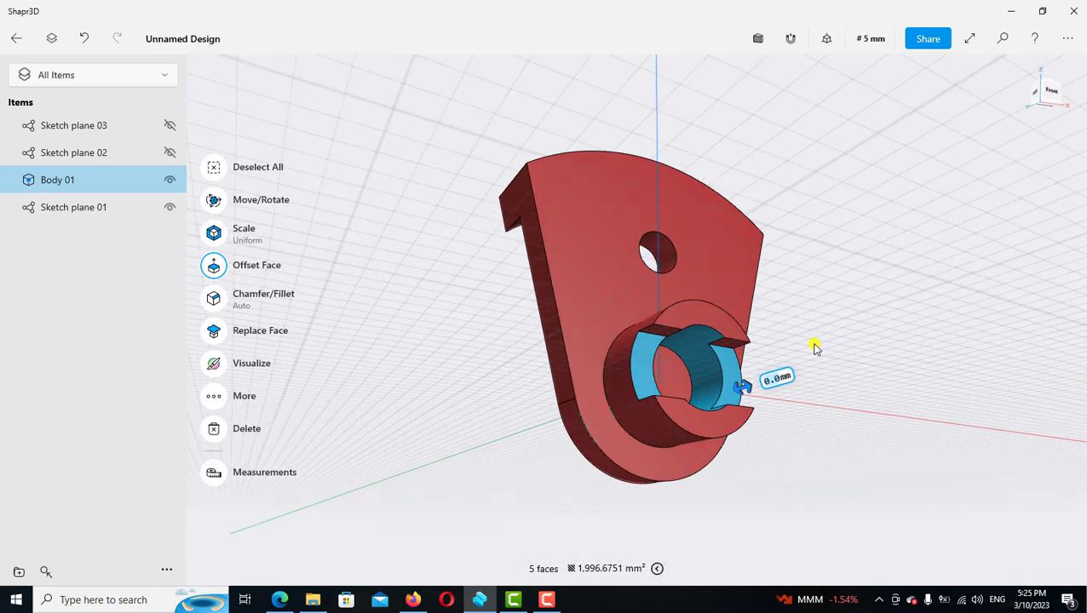
scroll(758, 371, "up", 3)
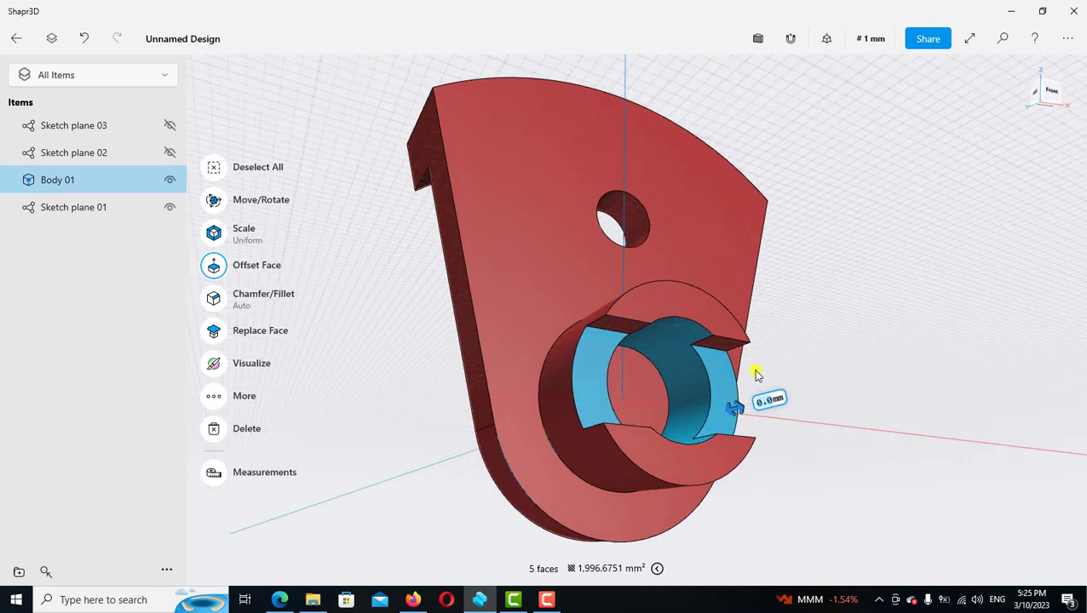
left_click(649, 390)
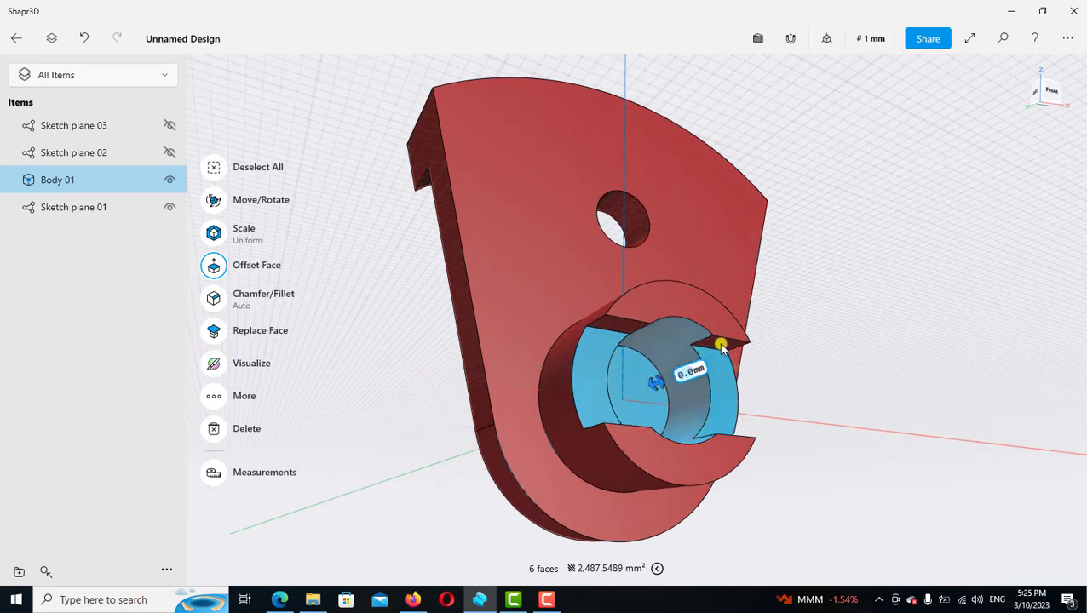
left_click(661, 344)
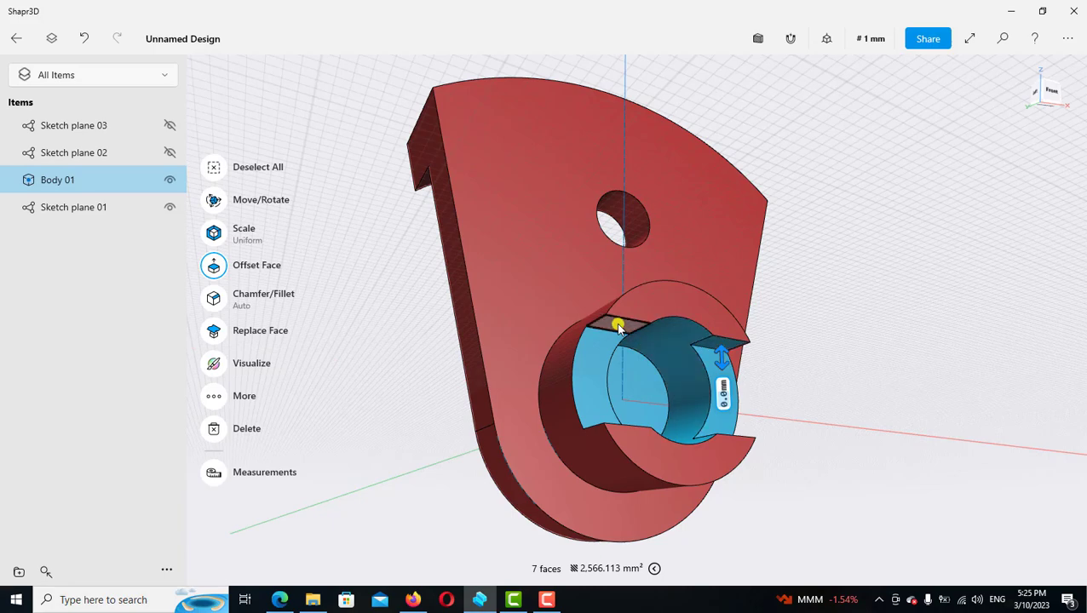
right_click_drag(905, 290, 865, 260)
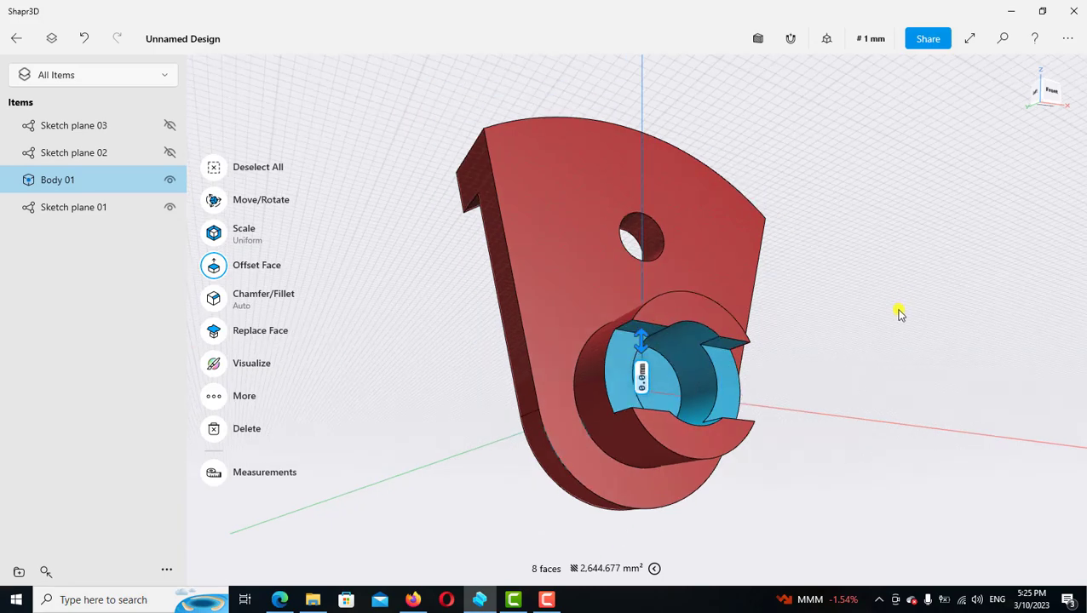
scroll(863, 257, "up", 3)
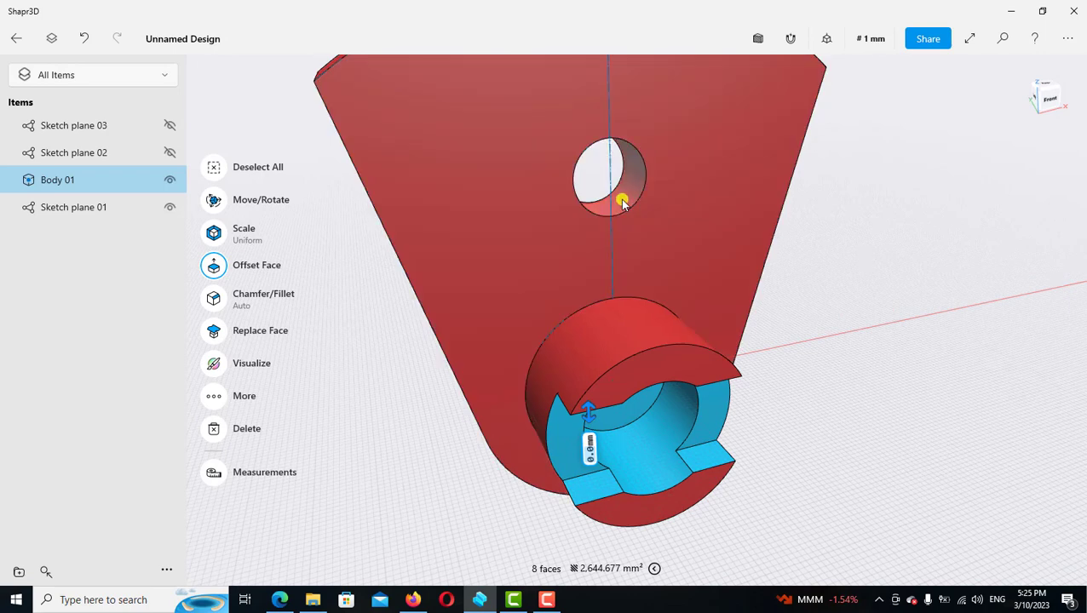
left_click(622, 202)
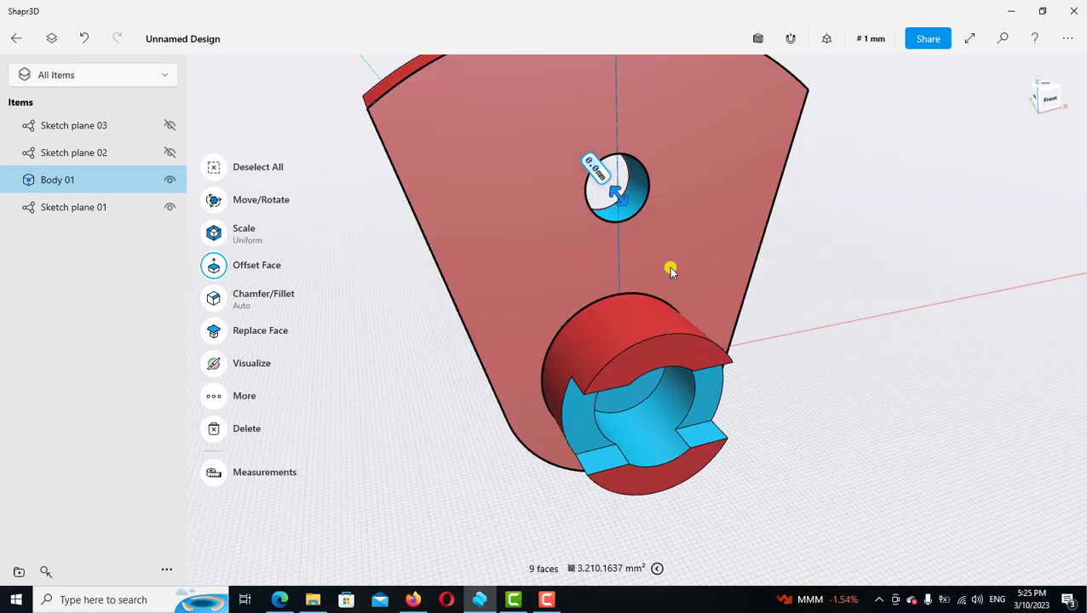
scroll(672, 270, "down", 1)
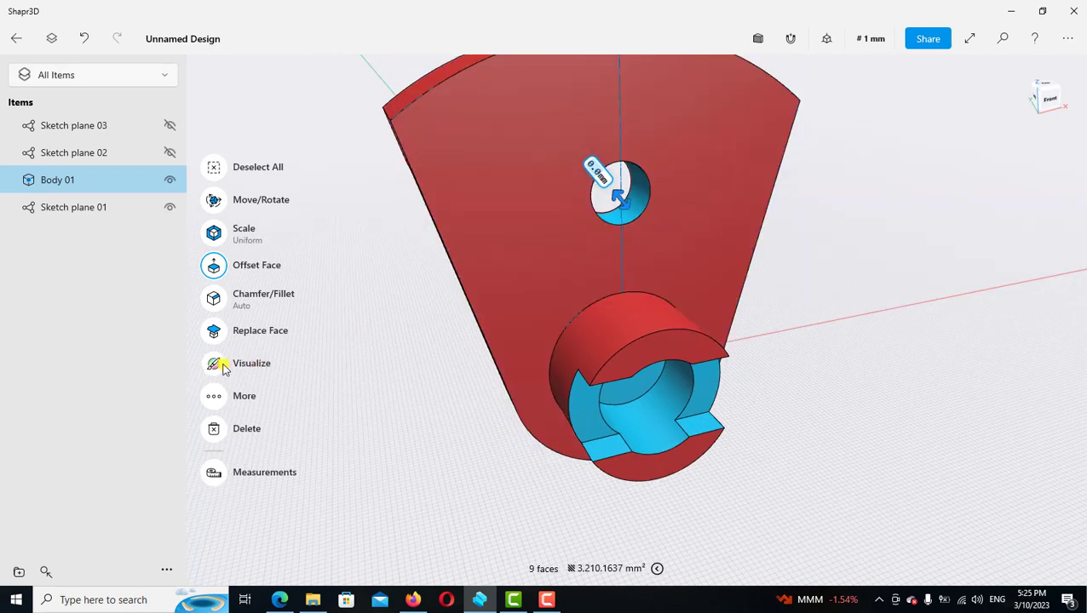
left_click(252, 367)
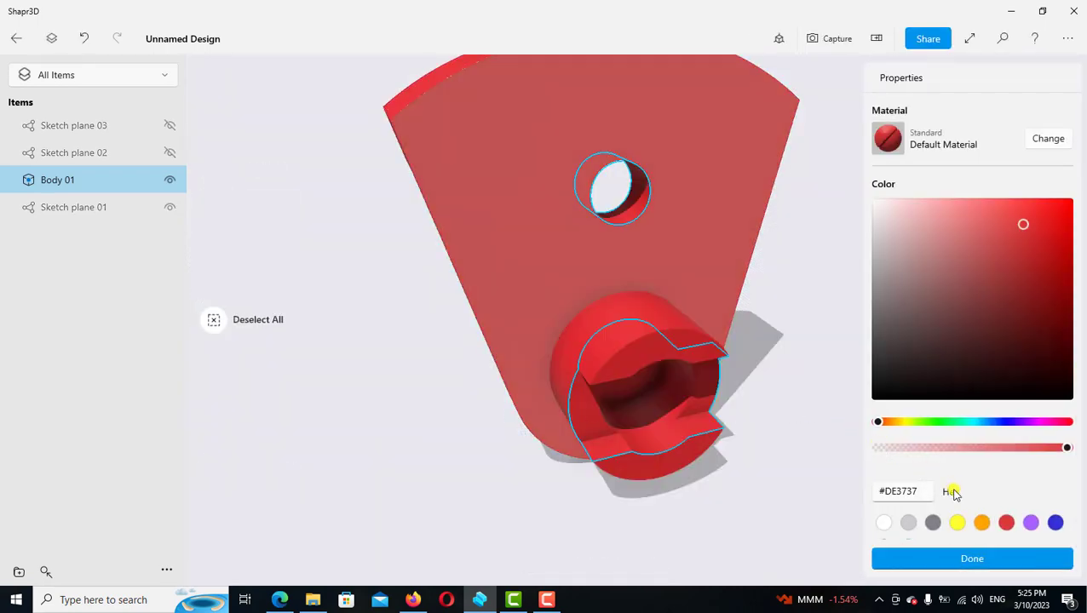
Step: Colour the selected bore, slot and hole faces cyan (#00CEFF) and return to the front view
scroll(955, 494, "down", 1)
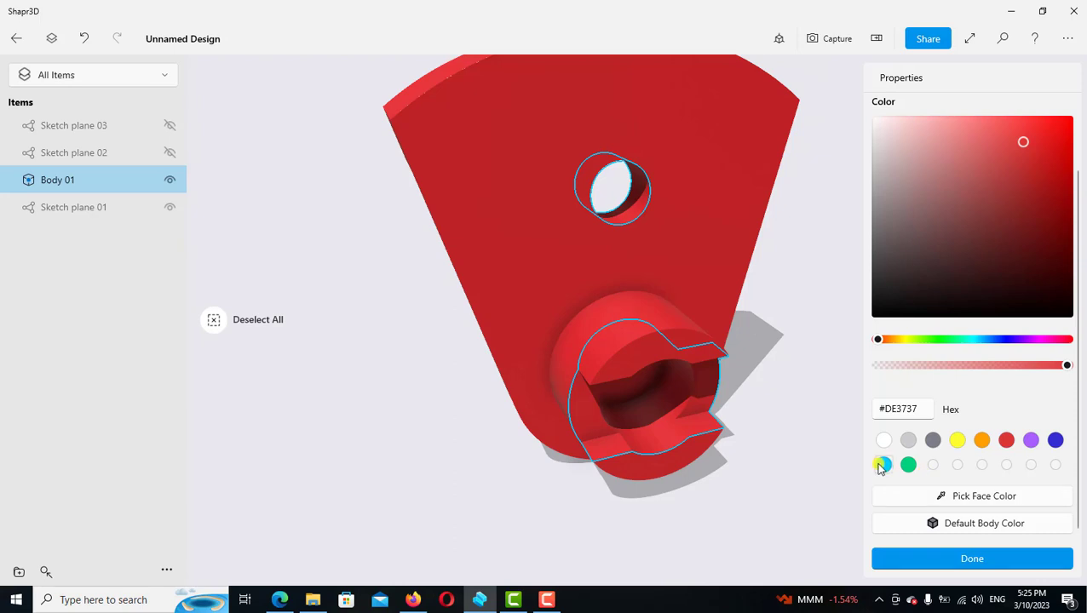
left_click(883, 465)
left_click(946, 559)
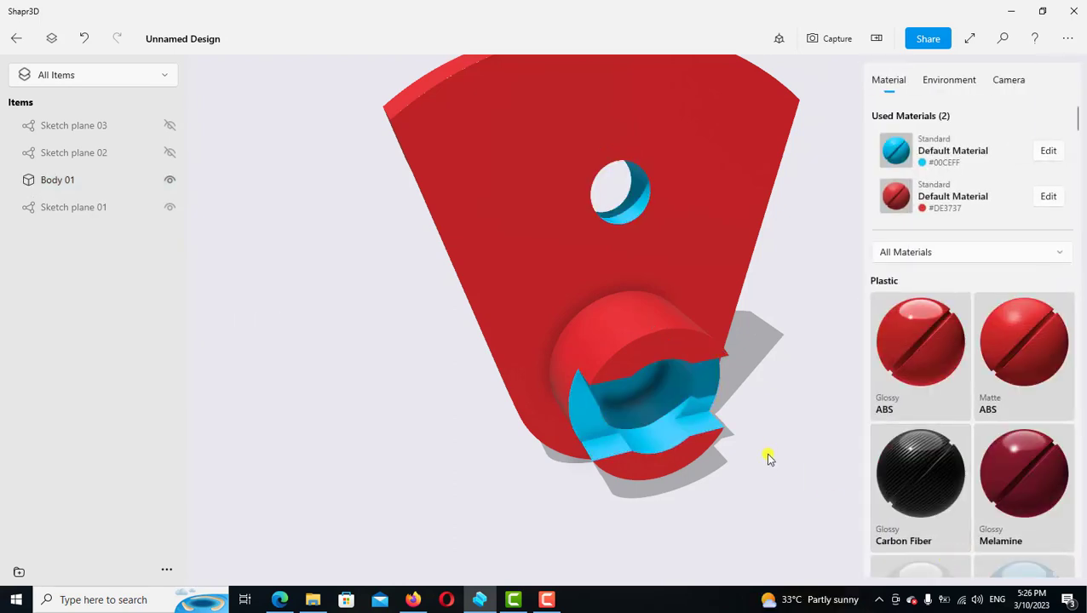
scroll(770, 458, "down", 3)
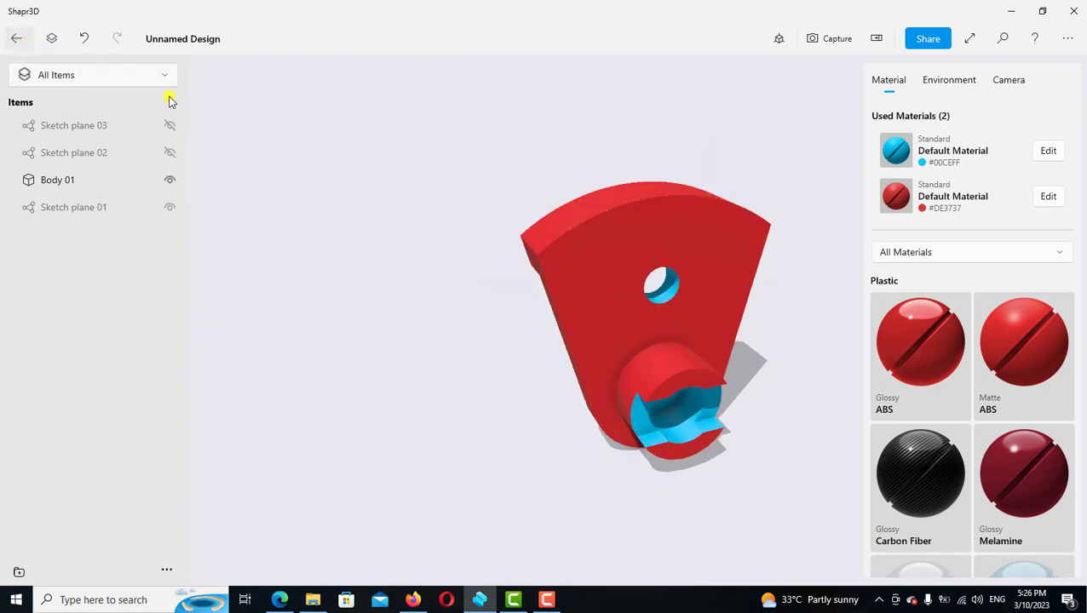
mouse_move(781, 432)
right_mouse_down()
mouse_move(801, 376)
mouse_move(786, 374)
mouse_move(787, 403)
mouse_move(830, 296)
right_mouse_up()
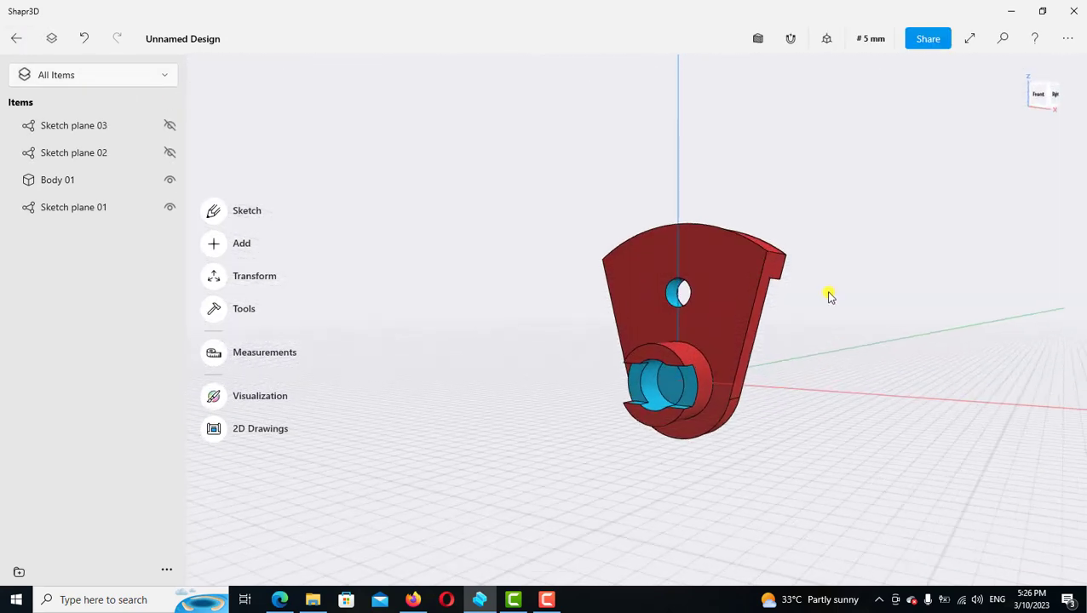